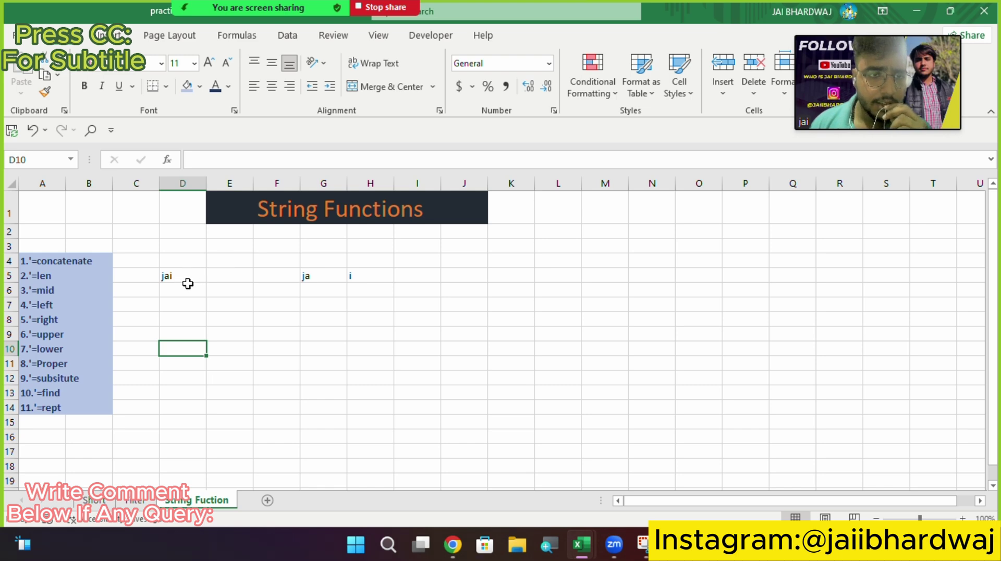
# Step: In cell D6, join the texts of G5 and H5 with the CONCATENATE function
pyautogui.click(311, 281)
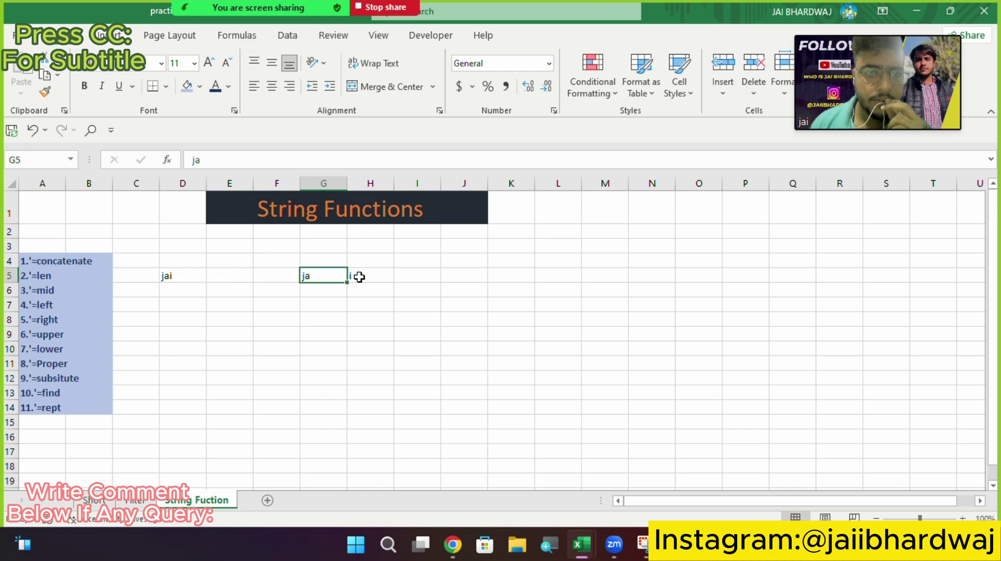
pyautogui.click(358, 277)
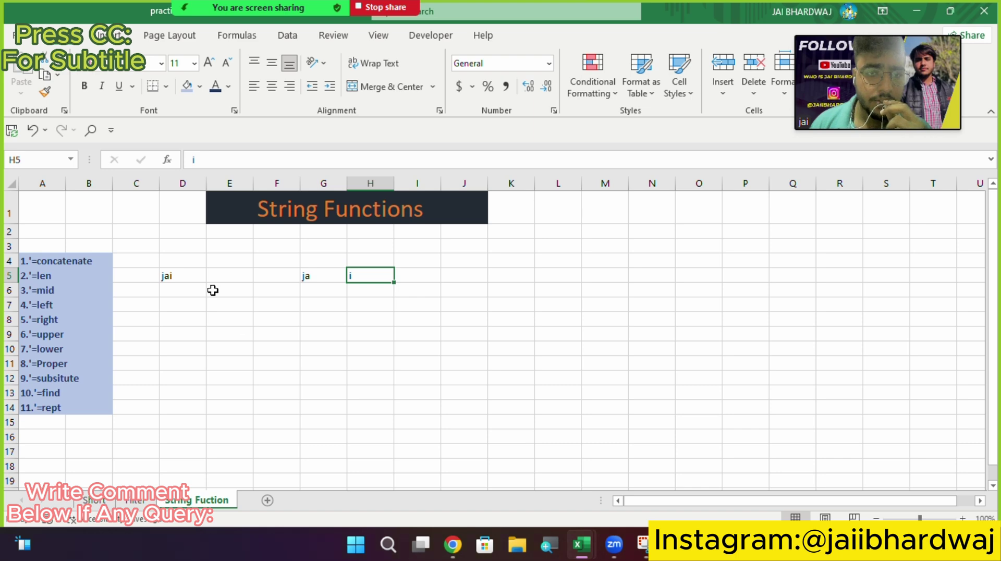
pyautogui.click(176, 292)
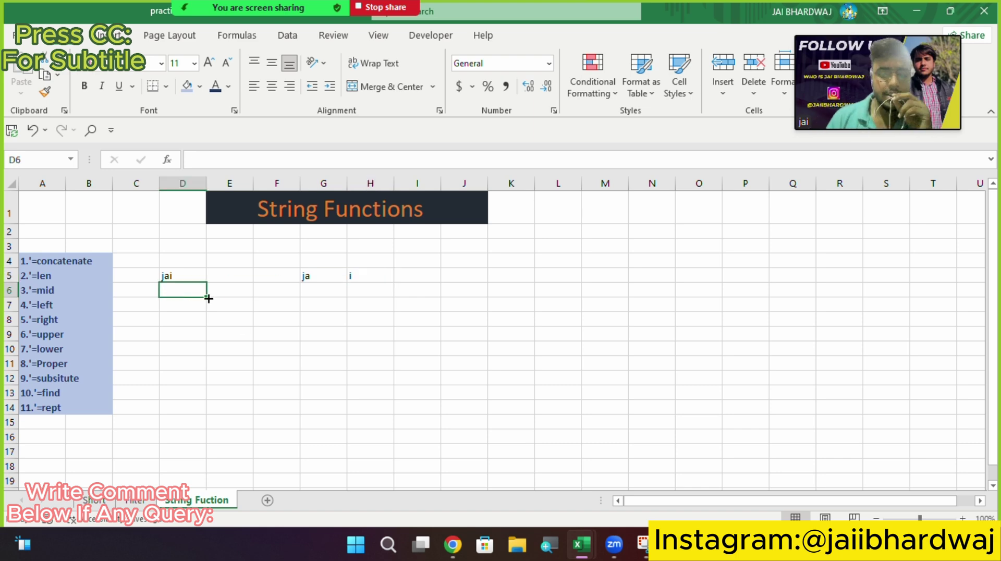
pyautogui.write('=con')
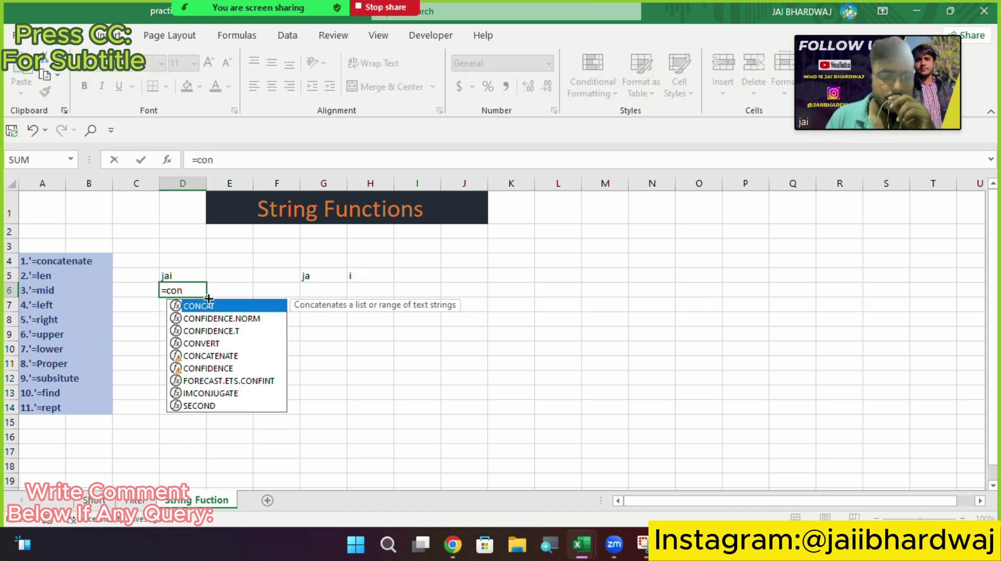
pyautogui.write('c')
pyautogui.press('Down')
pyautogui.press('Tab')
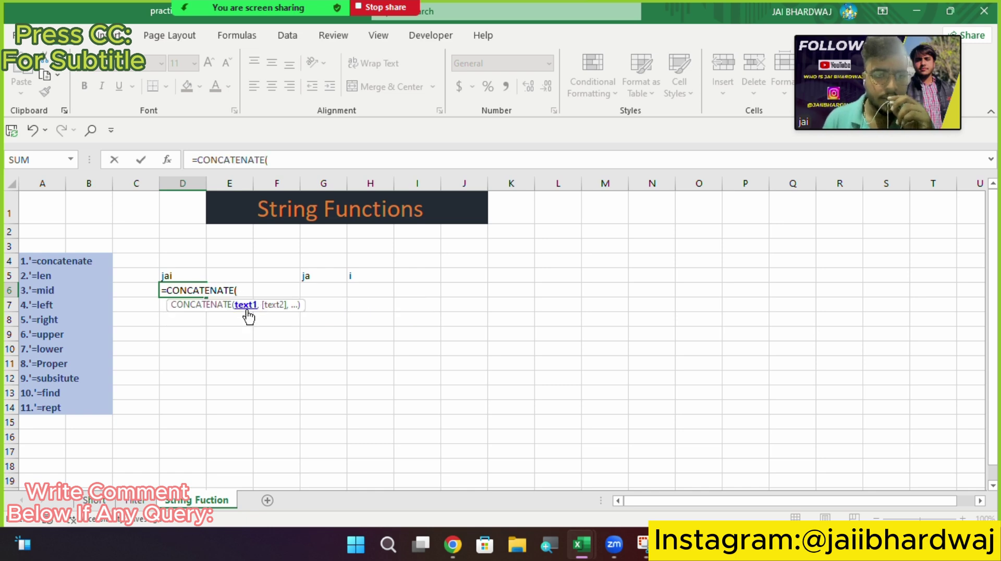
pyautogui.click(329, 274)
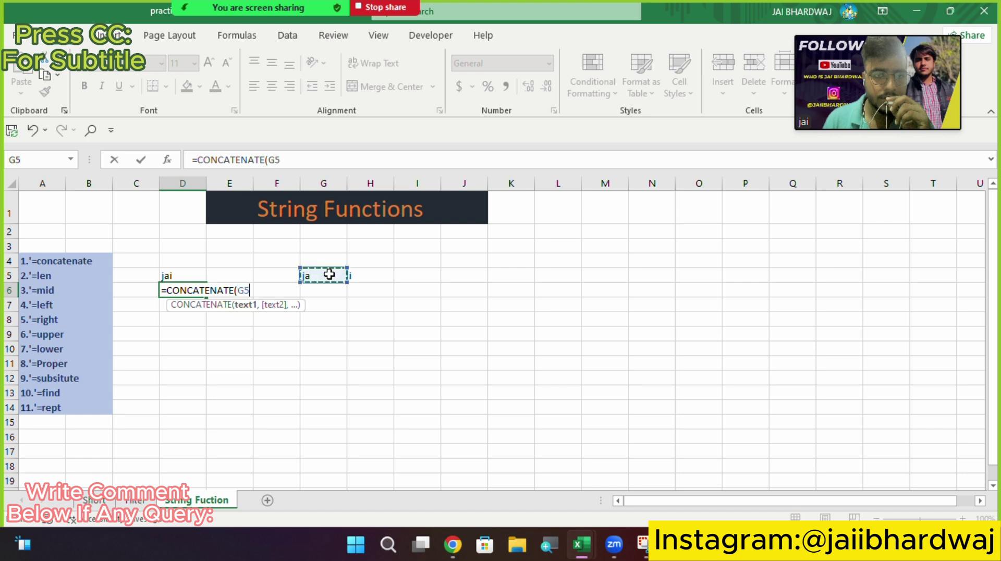
pyautogui.write(',')
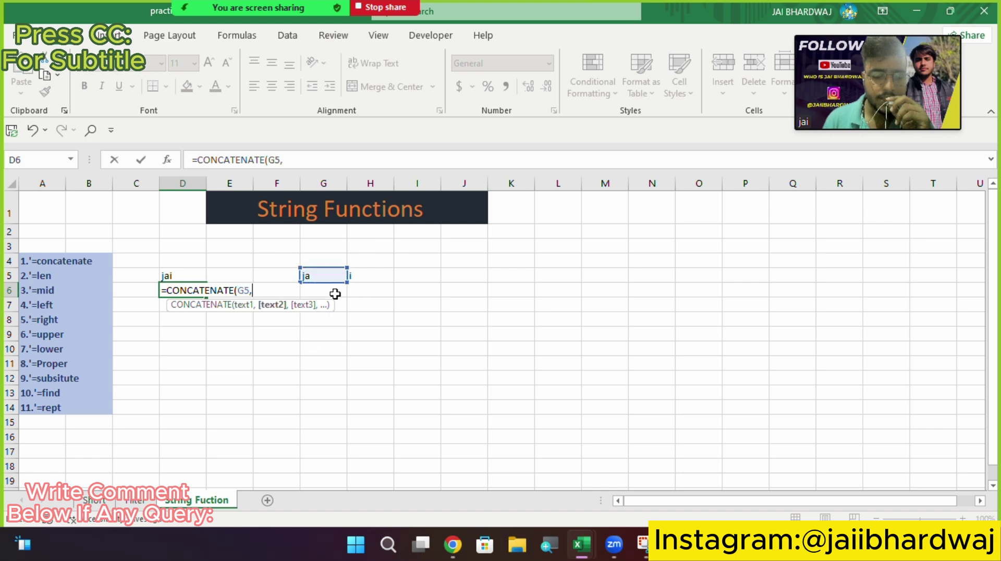
pyautogui.click(368, 273)
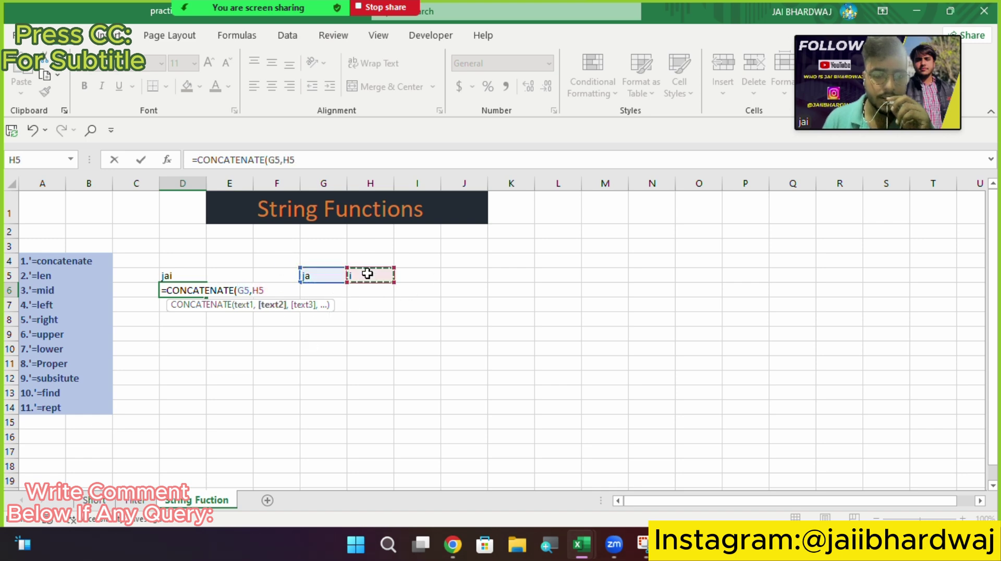
pyautogui.press('Return')
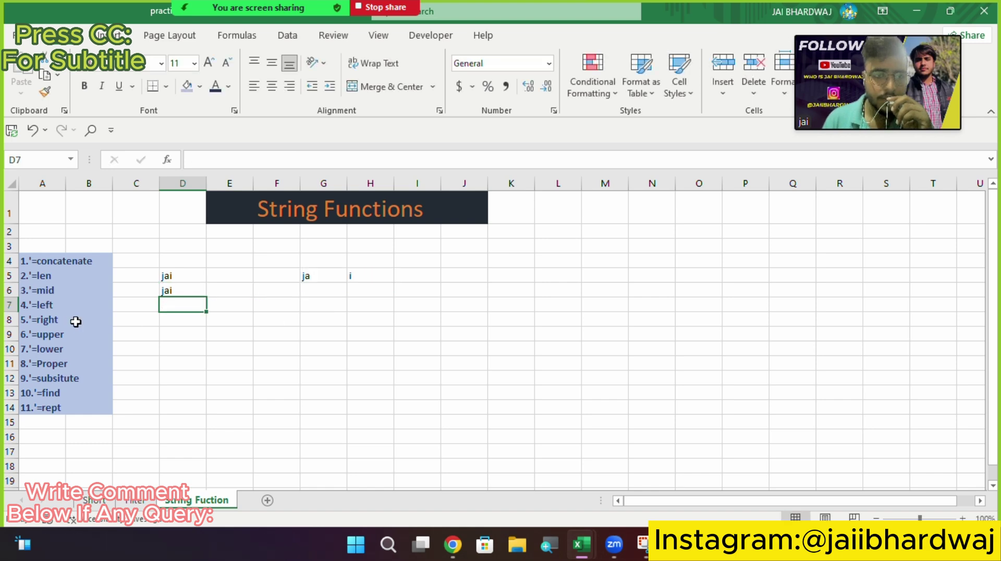
# Step: Enter "Amitabh" in cell G7 and "Bachan" with a leading space in cell H7
pyautogui.click(317, 307)
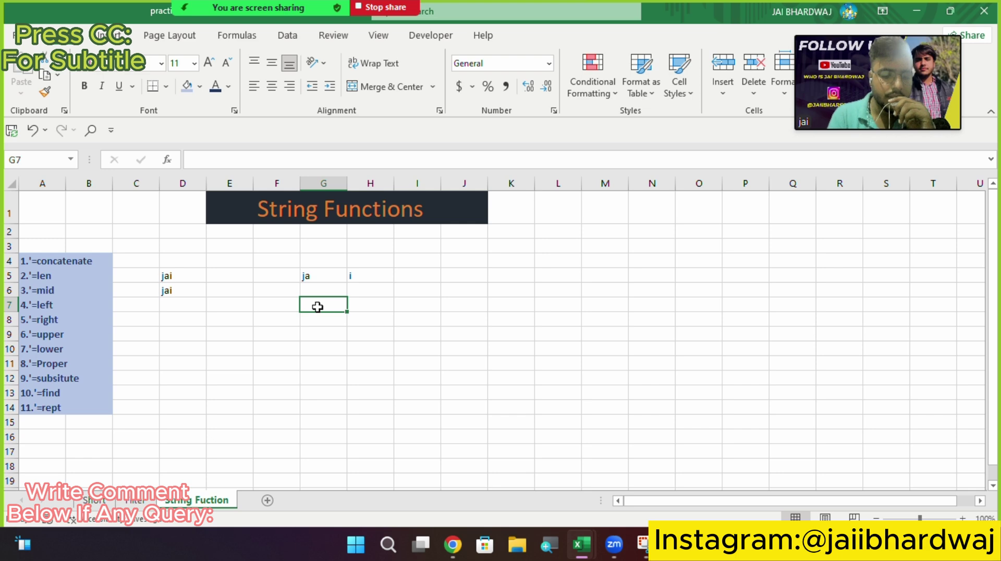
pyautogui.write('A')
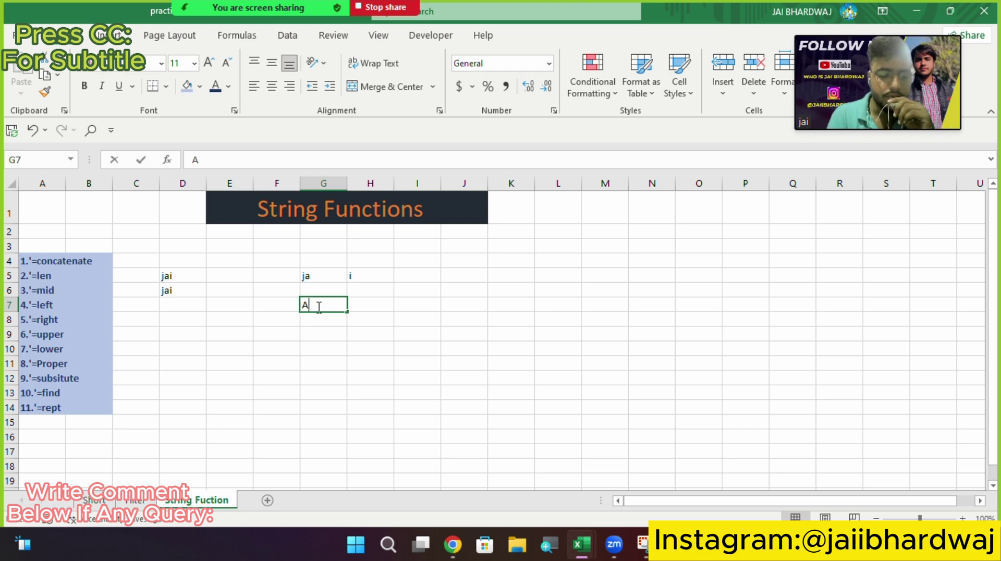
pyautogui.write('mitabh')
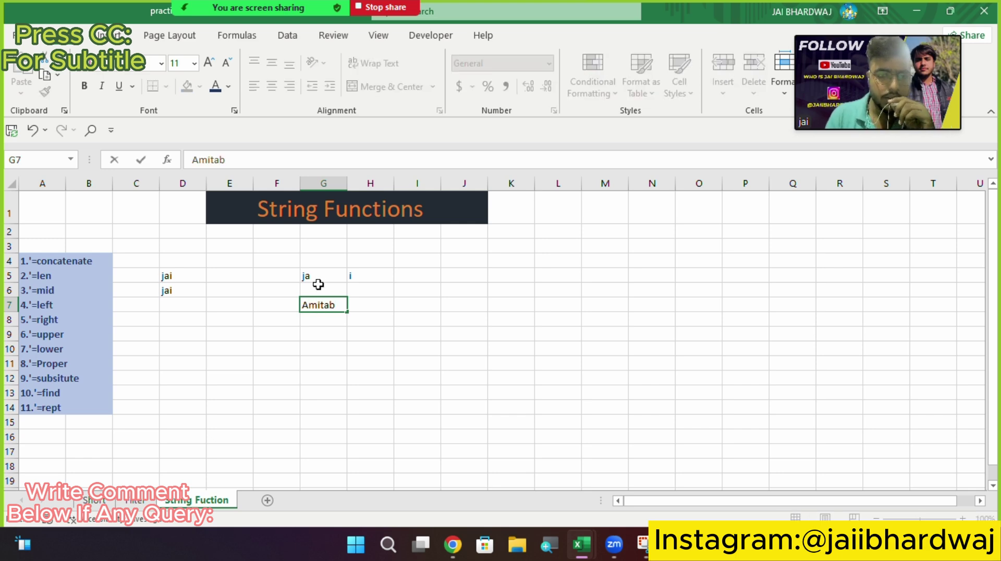
pyautogui.click(362, 302)
pyautogui.doubleClick(365, 303)
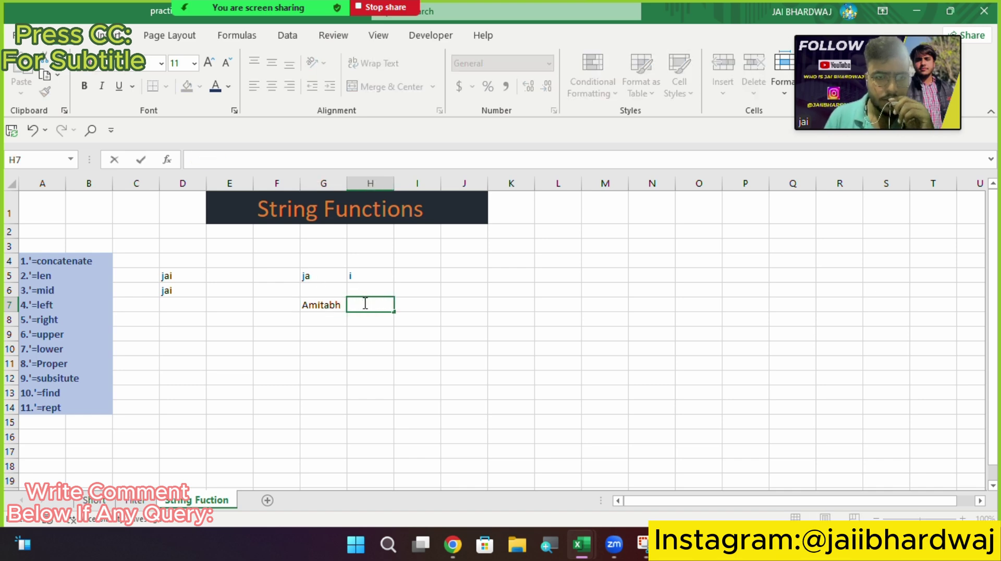
pyautogui.write('Bach')
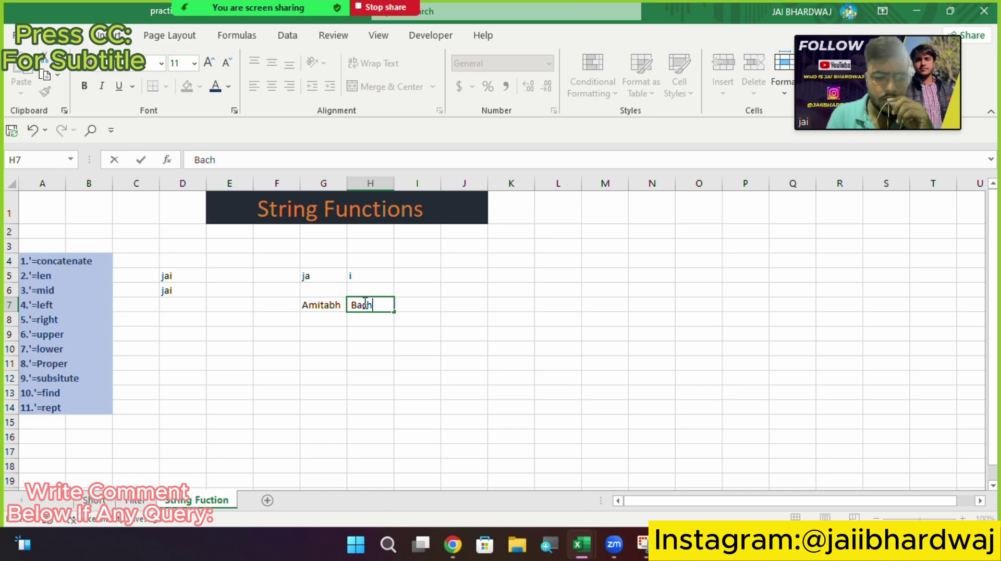
pyautogui.write('an')
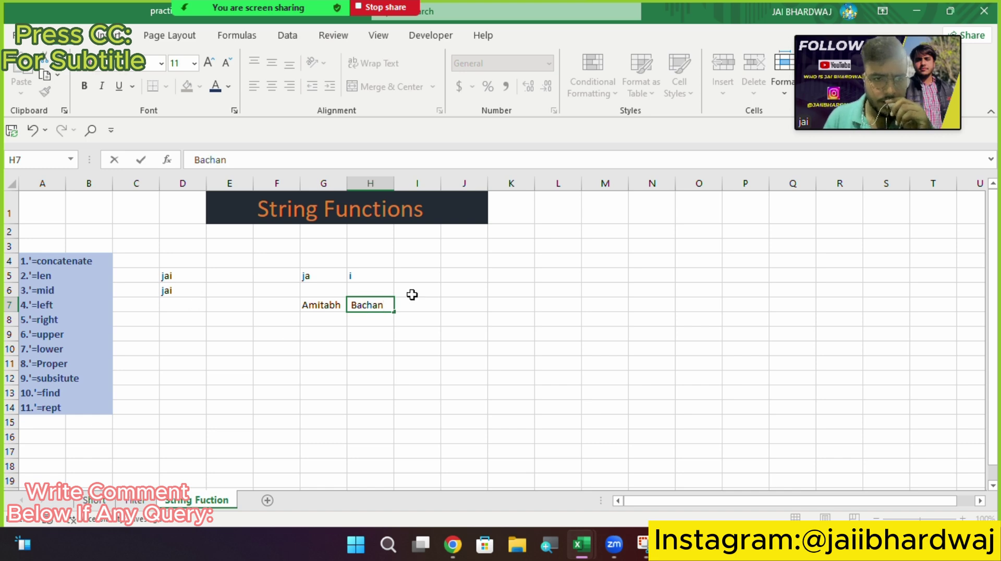
# Step: In cell D8, combine the first name in G7 and the surname in H7 using CONCATENATE
pyautogui.click(185, 312)
pyautogui.write('-=')
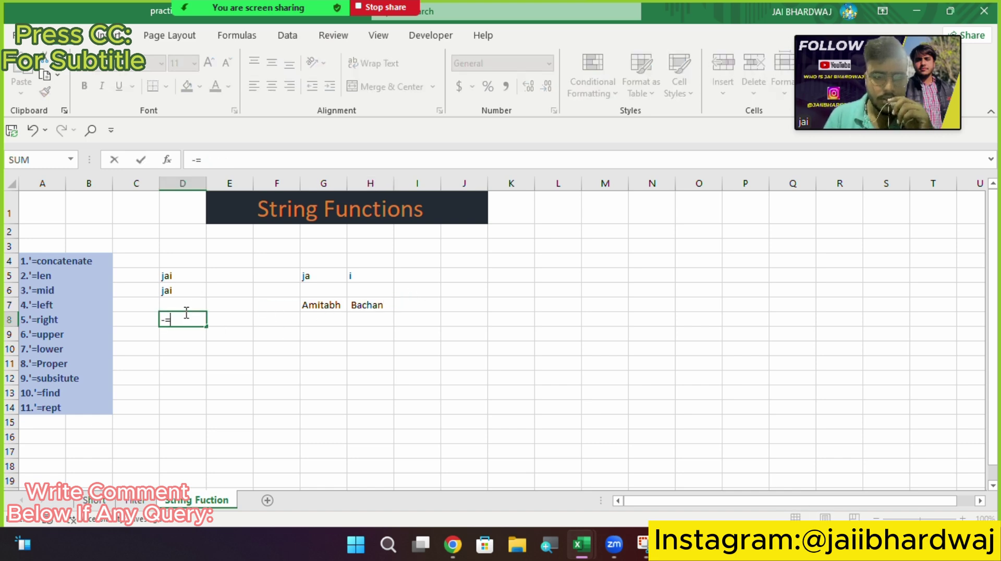
pyautogui.press('BackSpace')
pyautogui.write('=con')
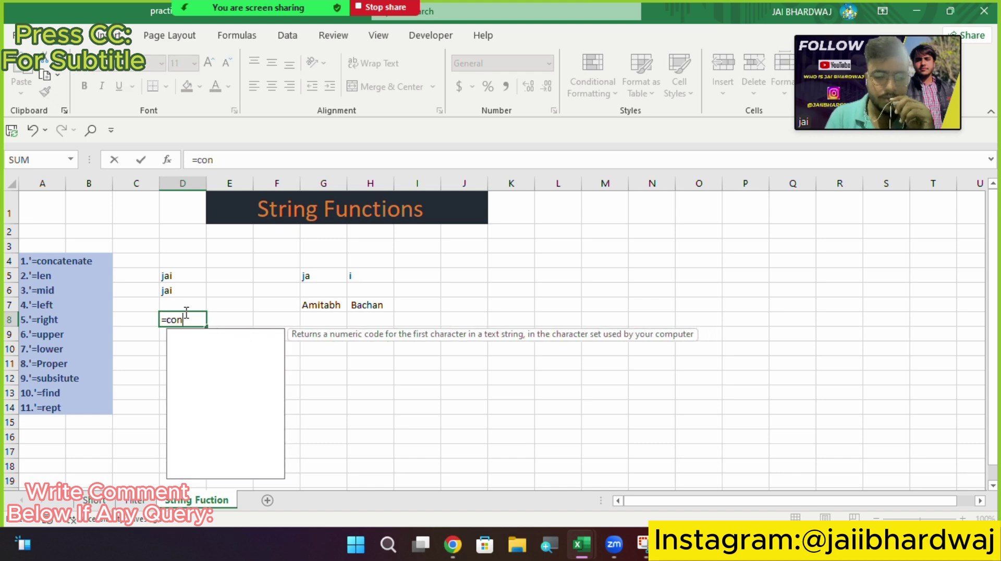
pyautogui.write('c')
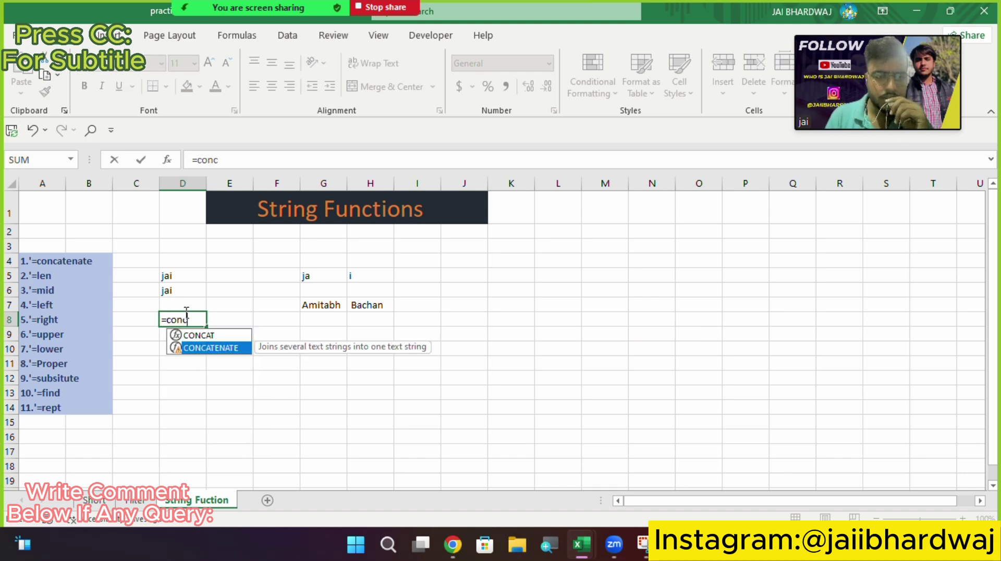
pyautogui.press('Tab')
pyautogui.click(317, 306)
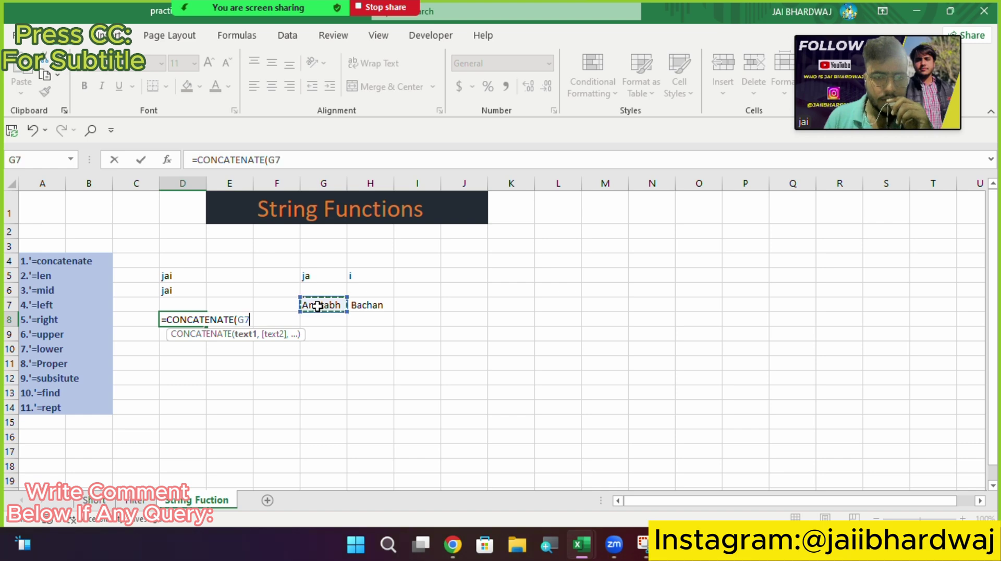
pyautogui.write(',')
pyautogui.click(374, 304)
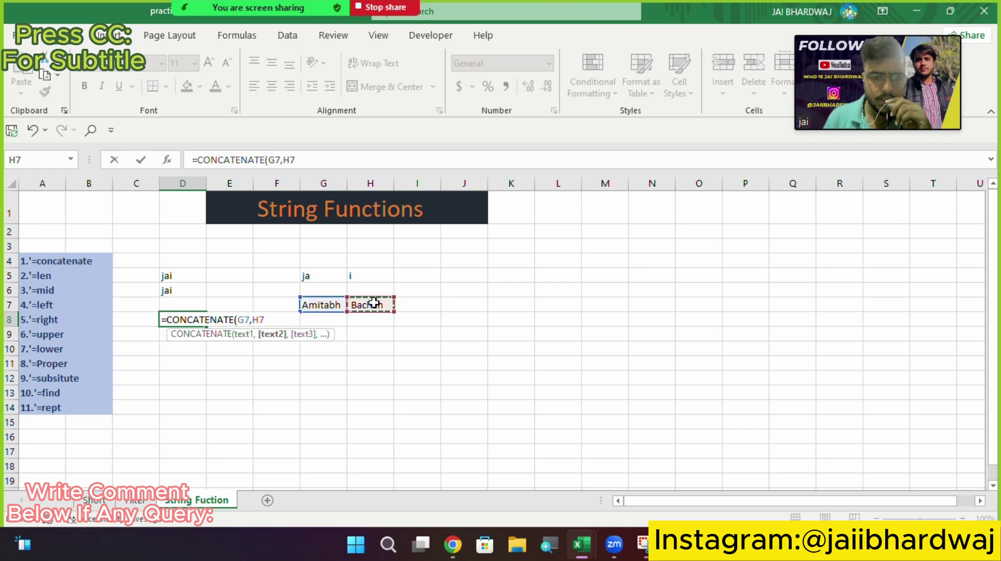
pyautogui.press('Return')
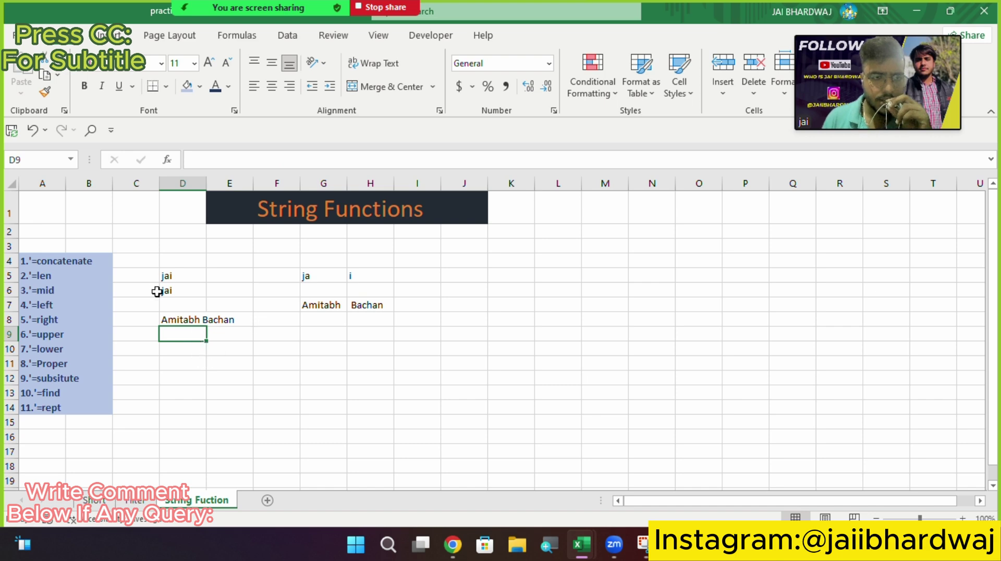
# Step: Clear all concatenation example texts and formulas from columns D to H beside the function list
pyautogui.moveTo(154, 264); pyautogui.dragTo(373, 346)
pyautogui.press('Delete')
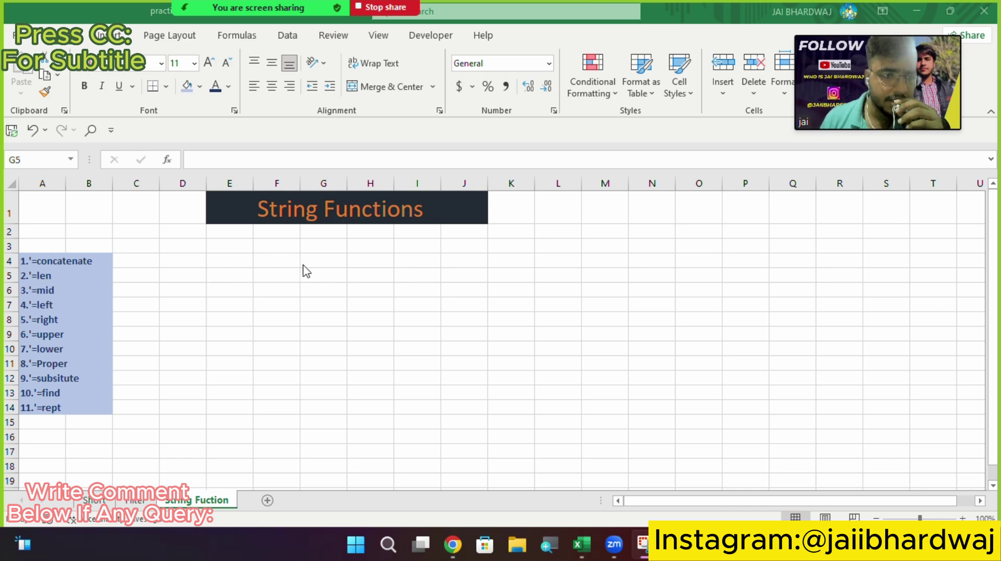
pyautogui.click(264, 274)
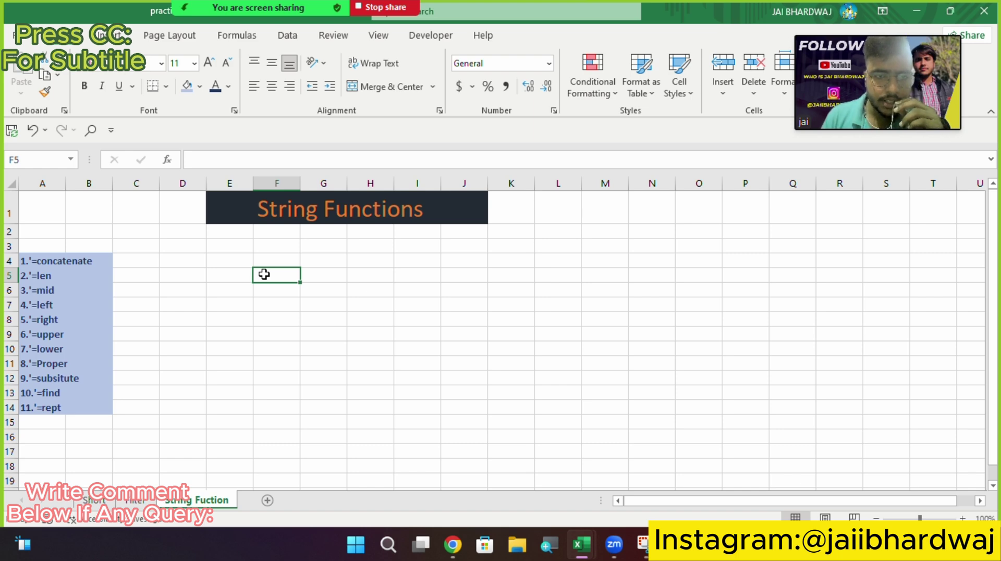
pyautogui.write('=len')
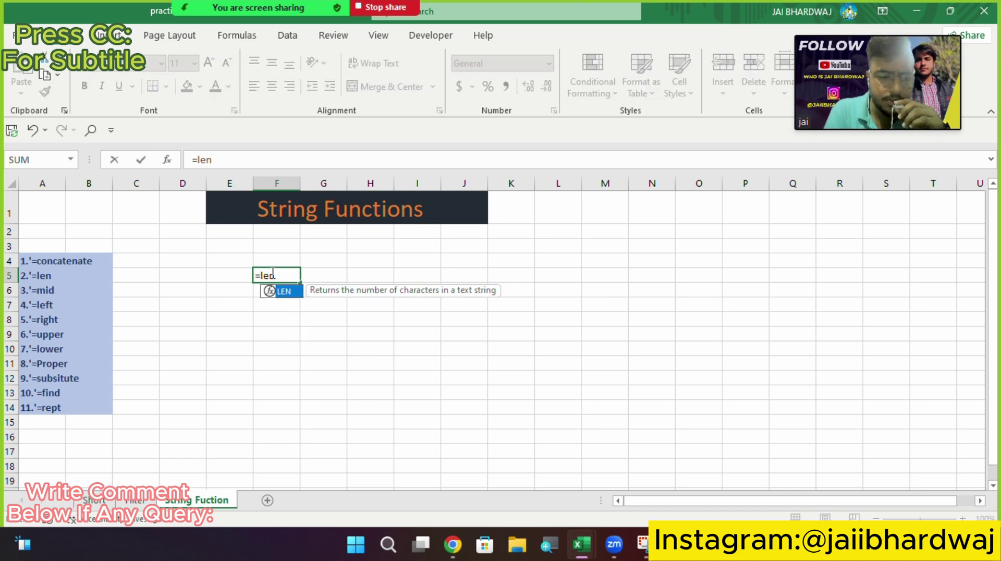
pyautogui.press('Tab')
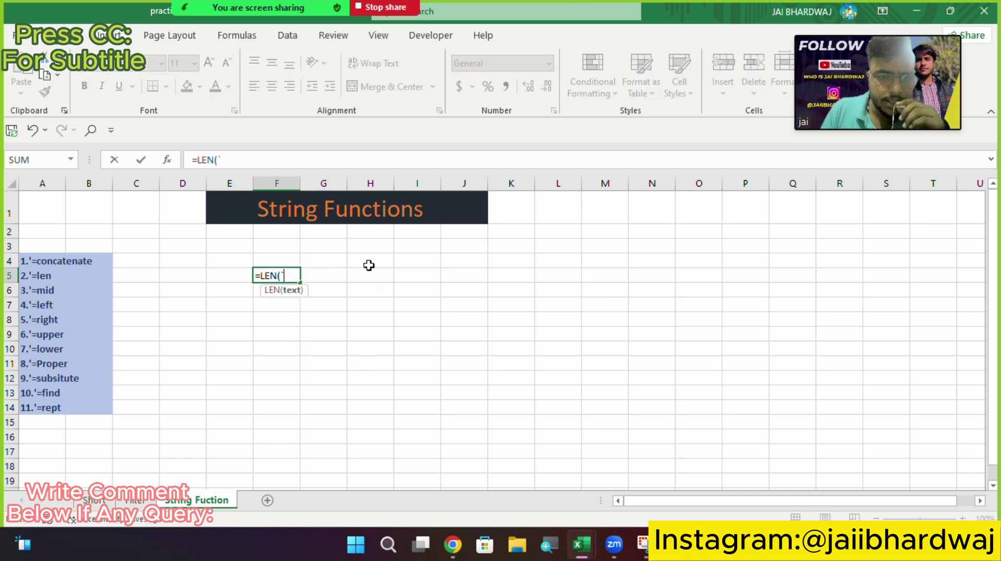
pyautogui.press('Escape')
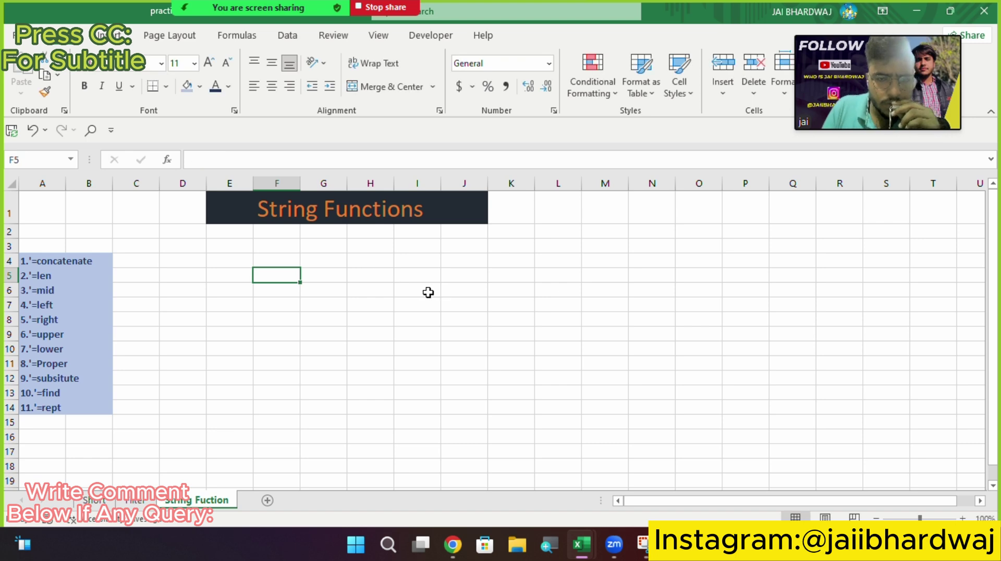
# Step: Enter the sample sentence "hello guys welcome to my yt channel" in cell I6
pyautogui.click(426, 292)
pyautogui.write('hell')
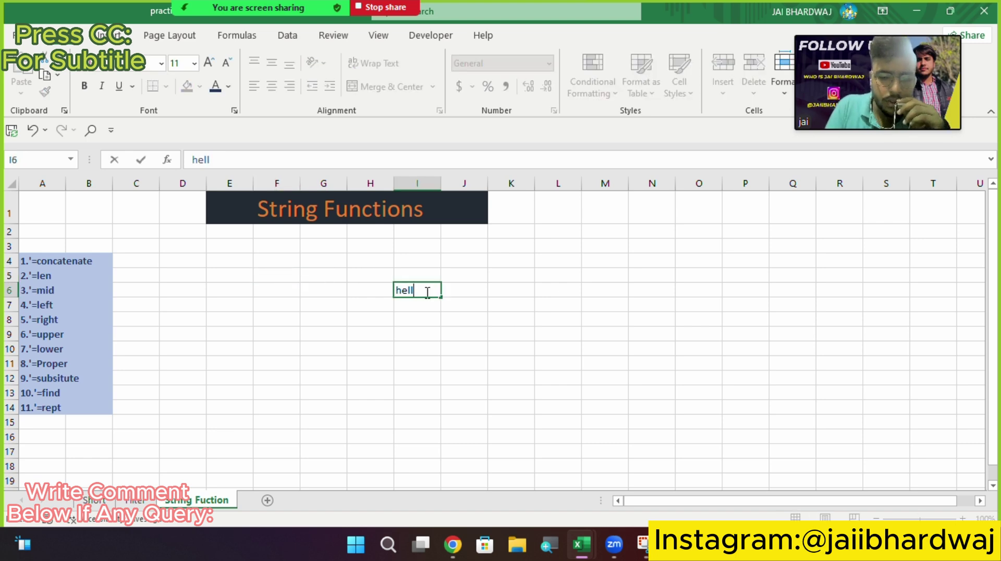
pyautogui.write('o guys we')
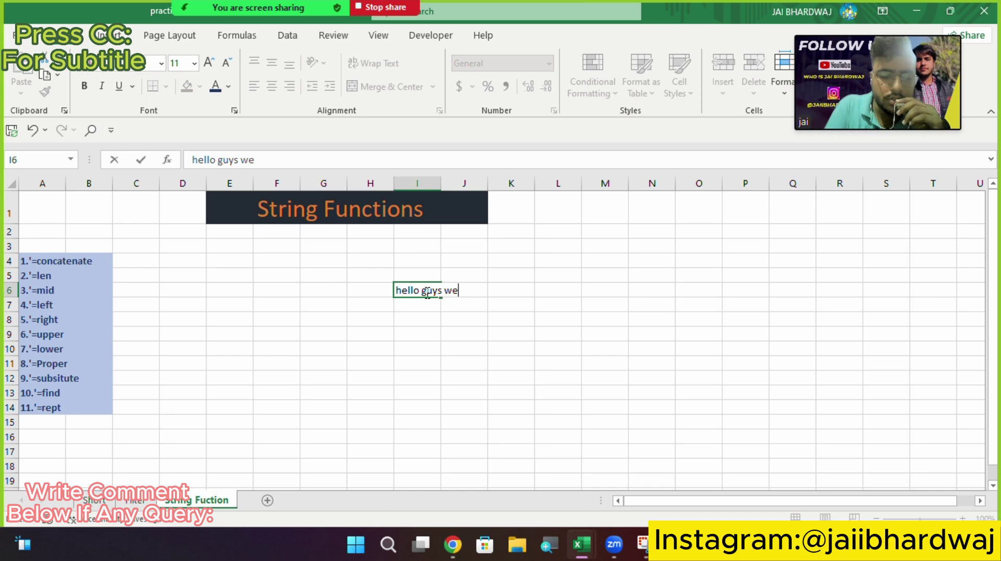
pyautogui.write('lcome ')
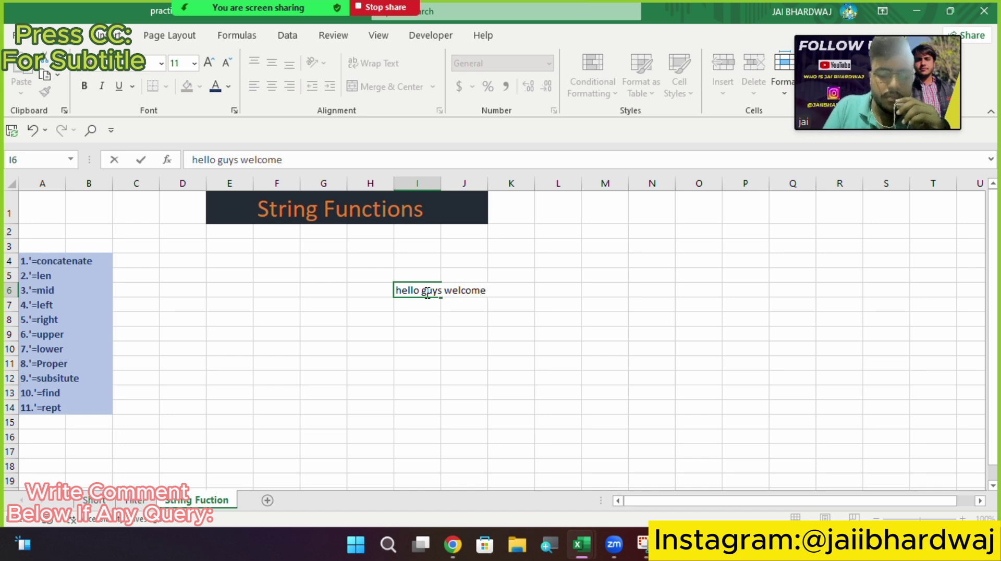
pyautogui.write('to my')
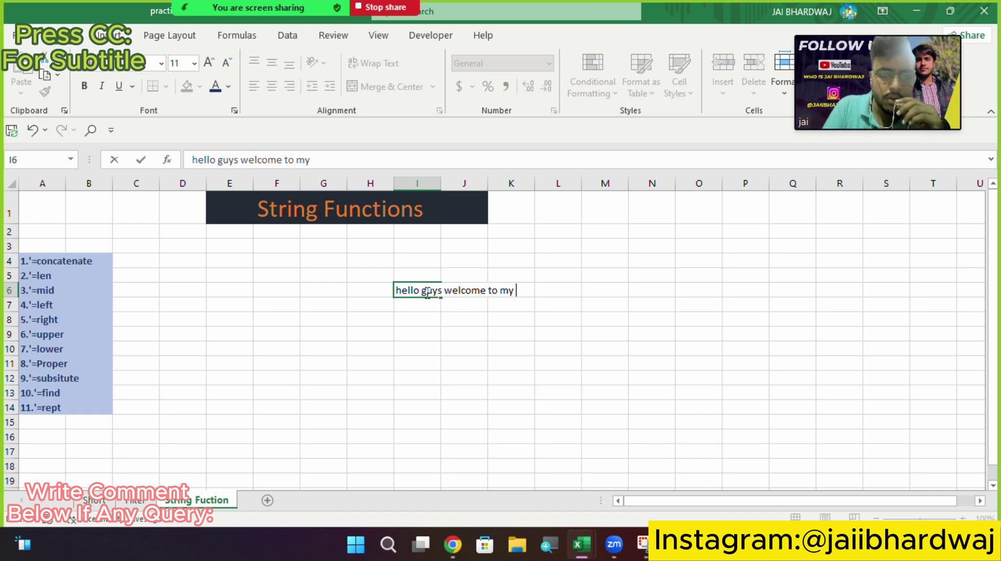
pyautogui.write(' yt channel')
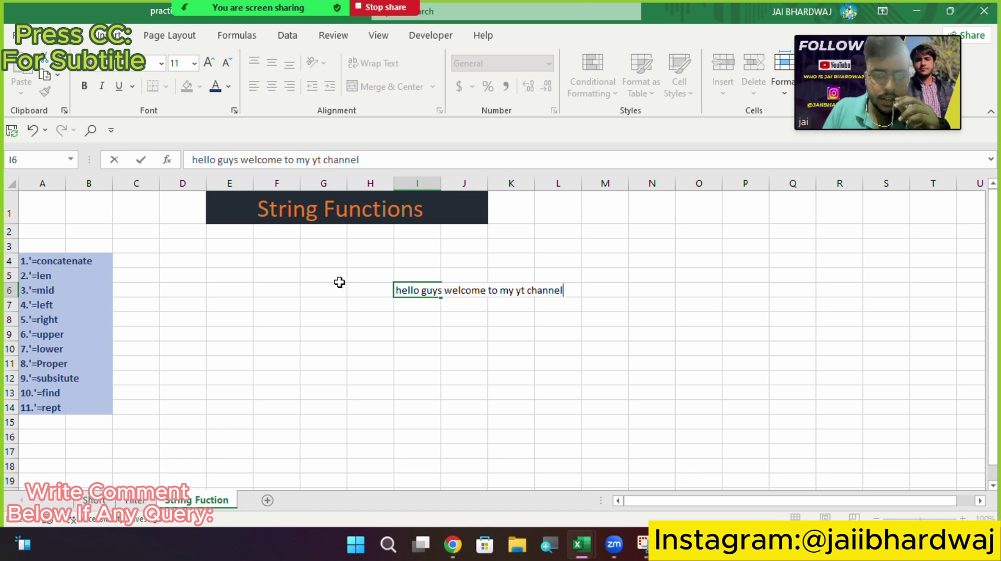
pyautogui.click(339, 282)
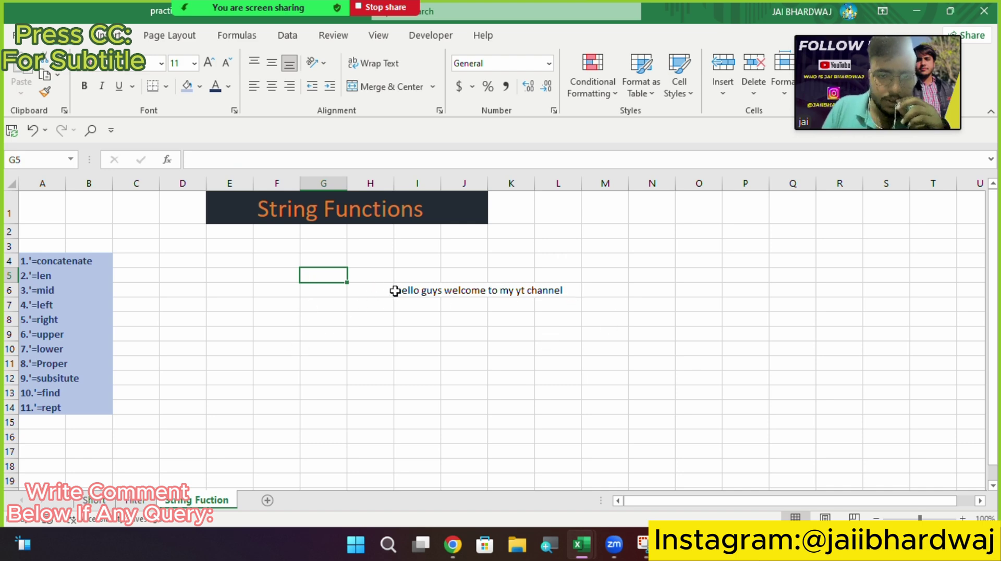
# Step: In cell G8, count the characters of the sample sentence with LEN, using the range I6:L6 as its text
pyautogui.click(315, 323)
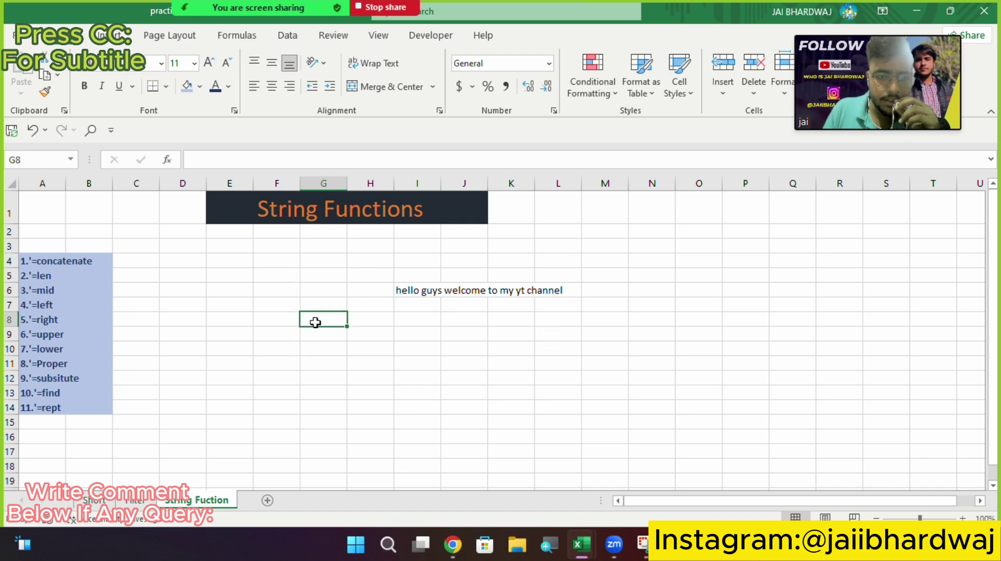
pyautogui.write('=len')
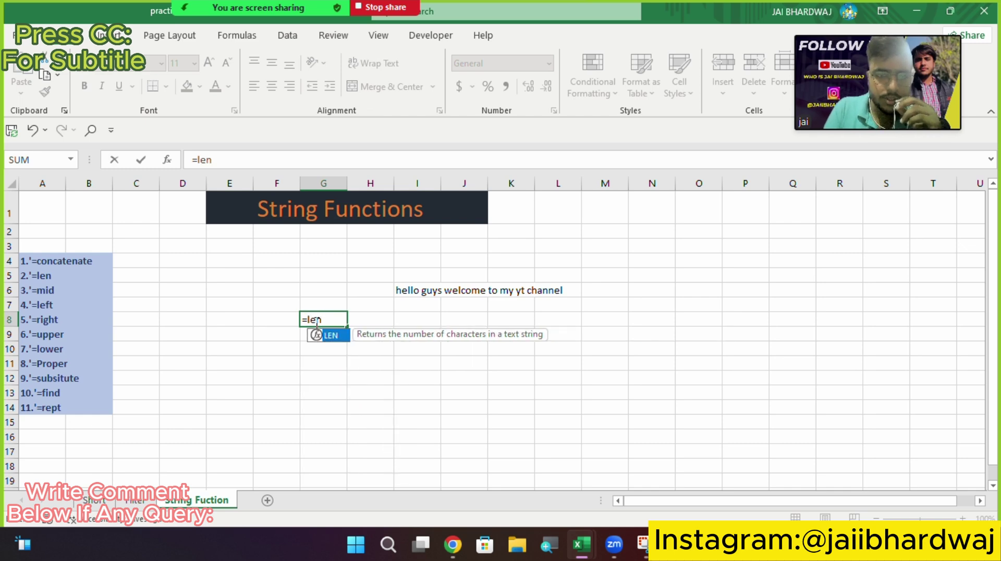
pyautogui.press('Tab')
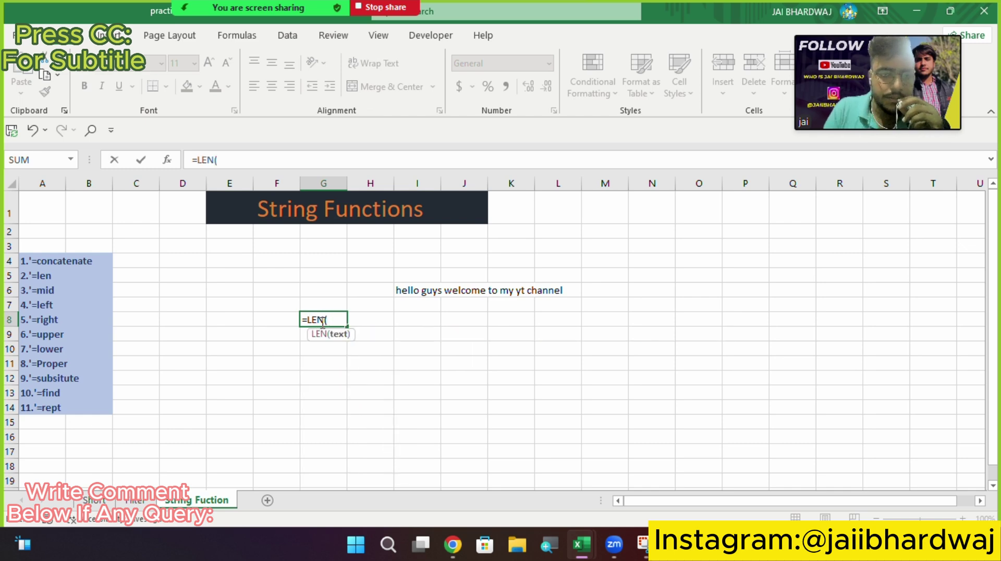
pyautogui.click(405, 290)
pyautogui.moveTo(440, 298); pyautogui.dragTo(568, 296)
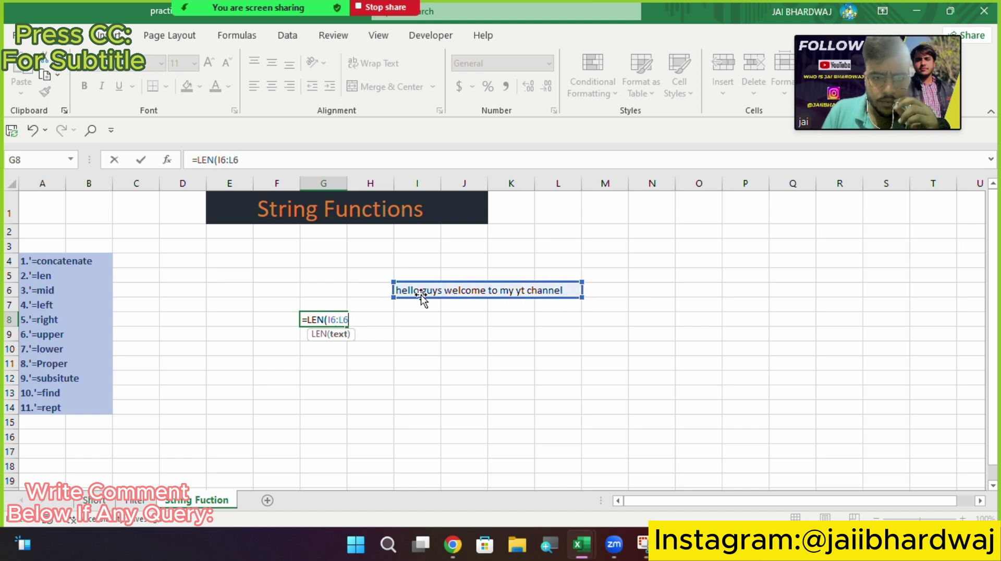
pyautogui.press('Return')
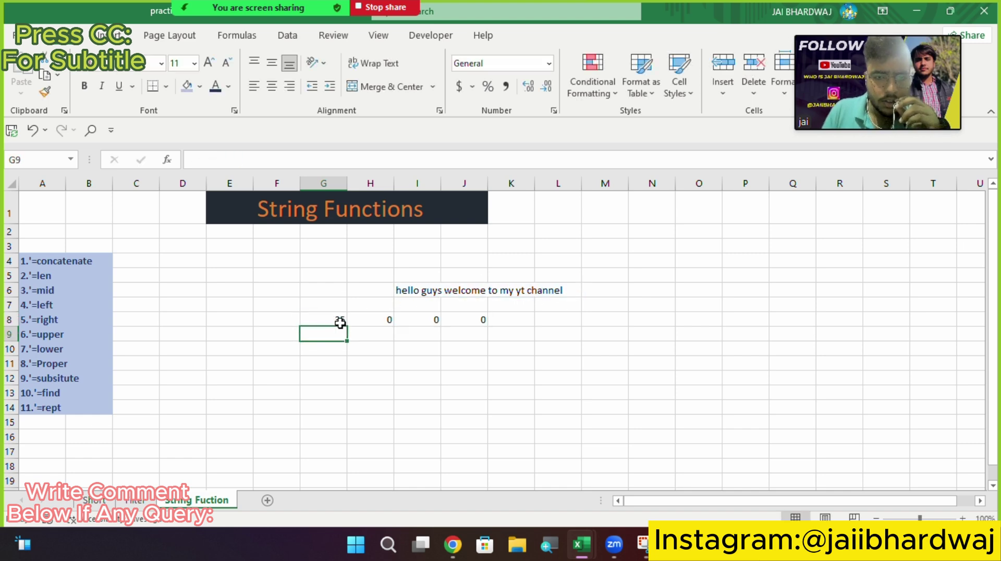
# Step: Correct the LEN formula in G8 so that it refers only to cell I6
pyautogui.click(339, 320)
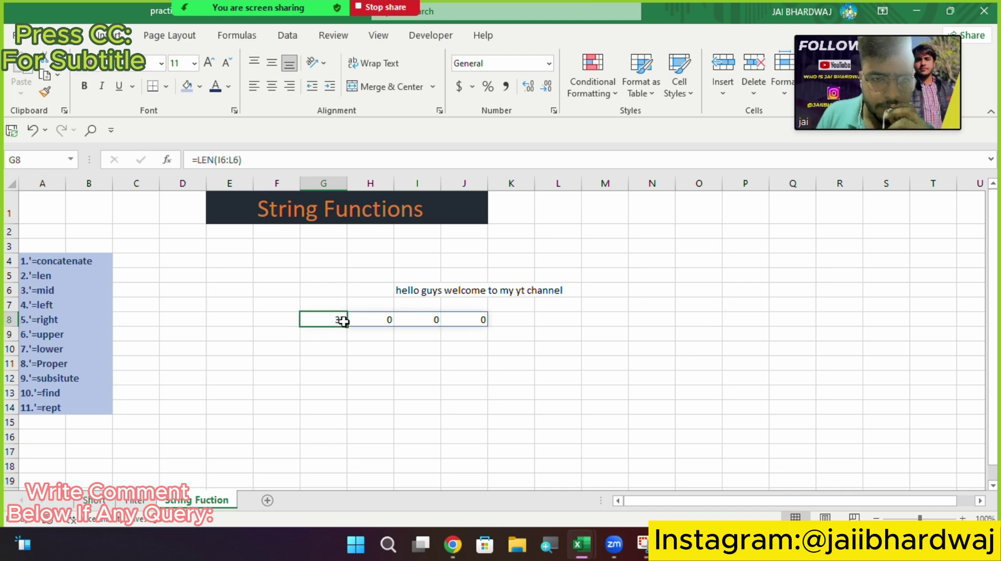
pyautogui.doubleClick(346, 319)
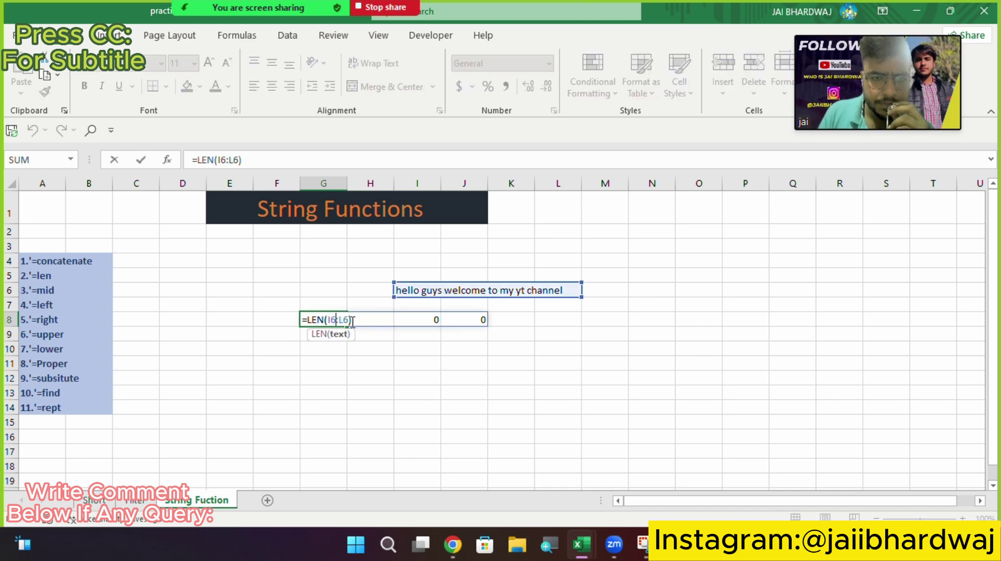
pyautogui.click(356, 322)
pyautogui.press('BackSpace')
pyautogui.press('BackSpace')
pyautogui.press('BackSpace')
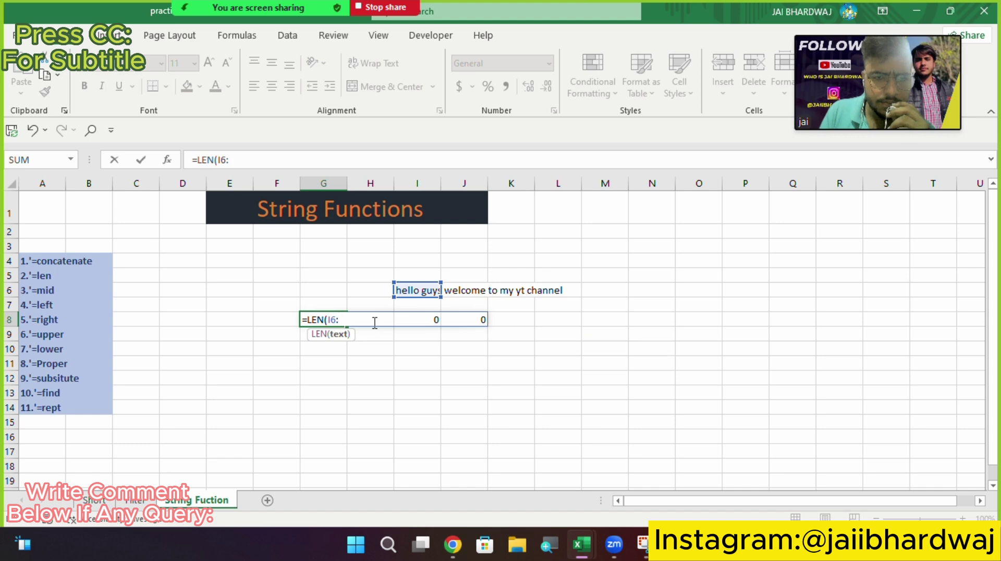
pyautogui.write(')')
pyautogui.press('Return')
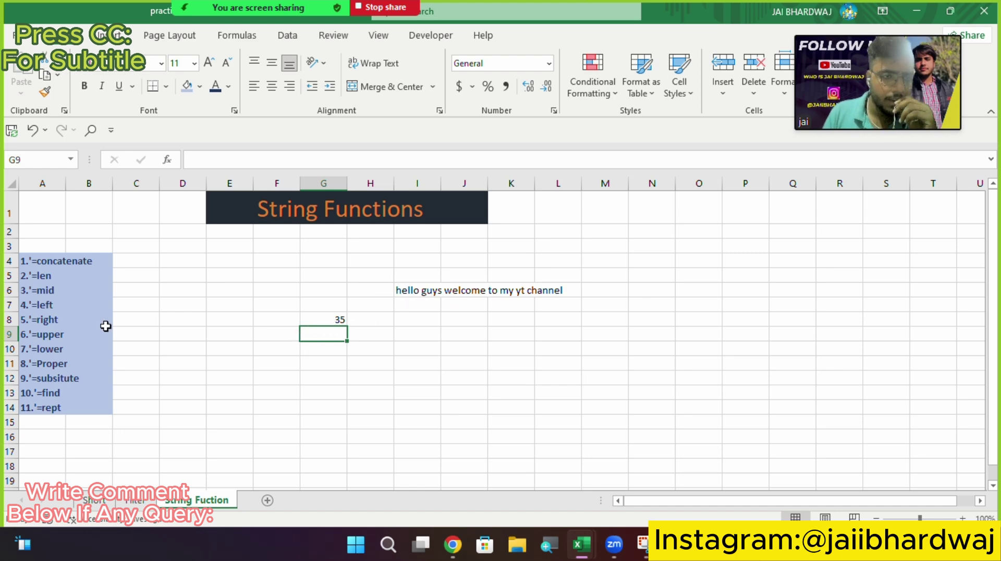
# Step: Clear the LEN example's sample sentence and formula from the cells beside the function list
pyautogui.click(273, 262)
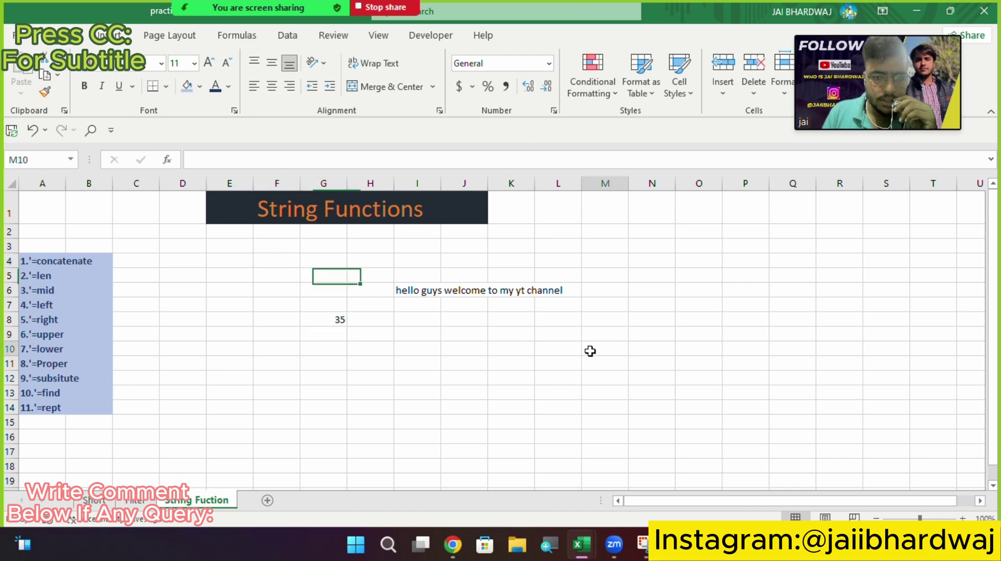
pyautogui.moveTo(590, 351); pyautogui.dragTo(315, 258)
pyautogui.press('Delete')
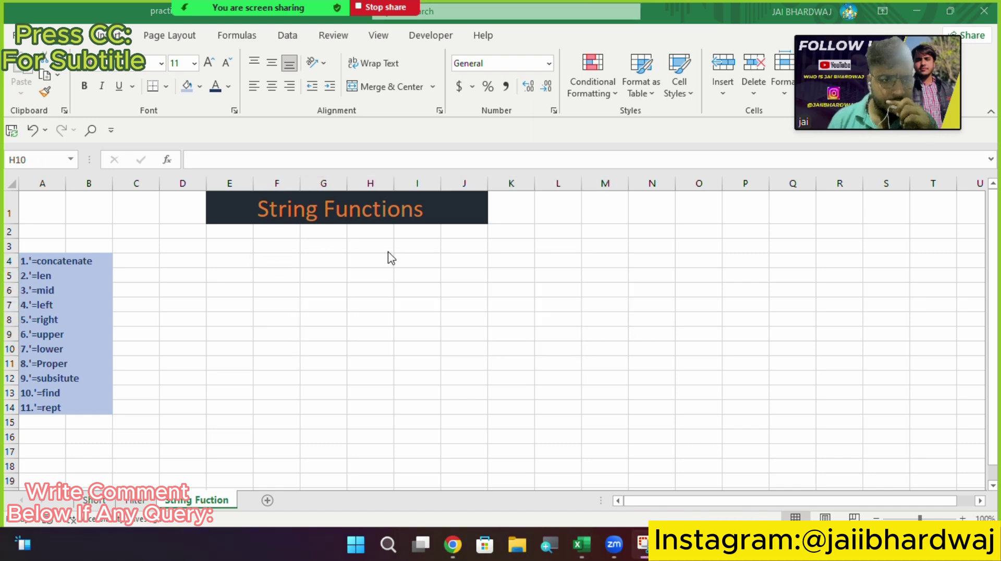
# Step: Enter a sample first name in lowercase in cell E7
pyautogui.click(230, 301)
pyautogui.click(229, 302)
pyautogui.write('=')
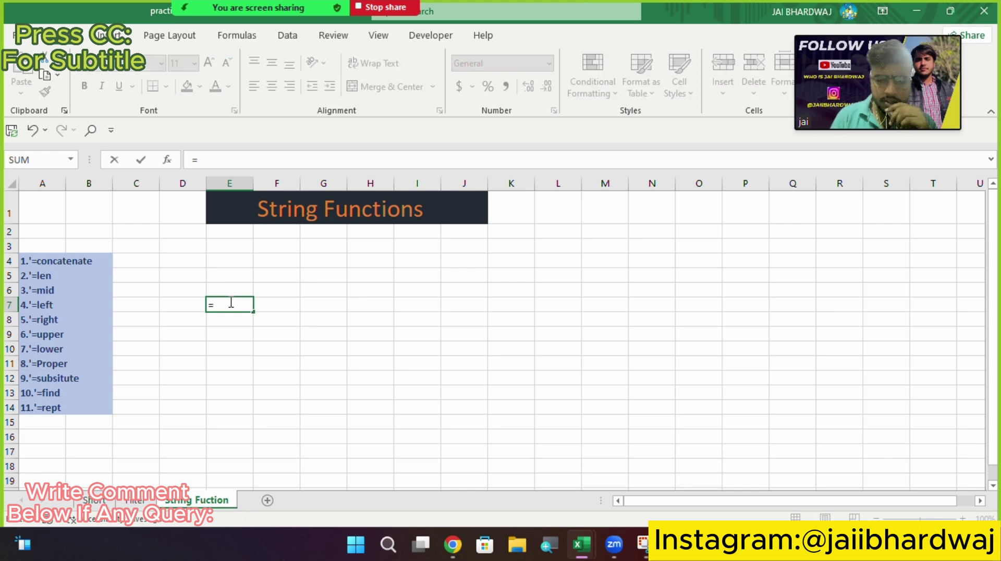
pyautogui.press('BackSpace')
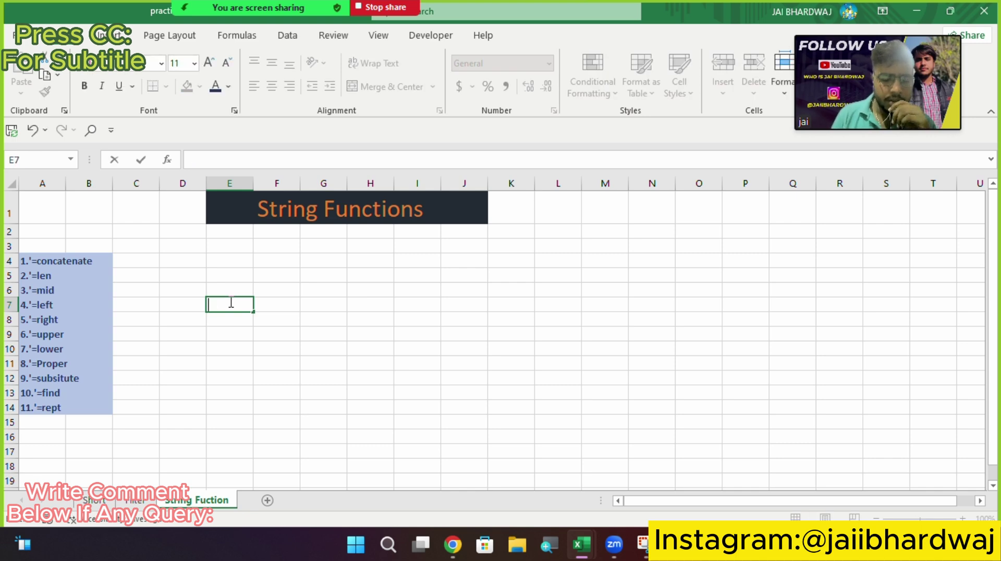
pyautogui.write('rahul')
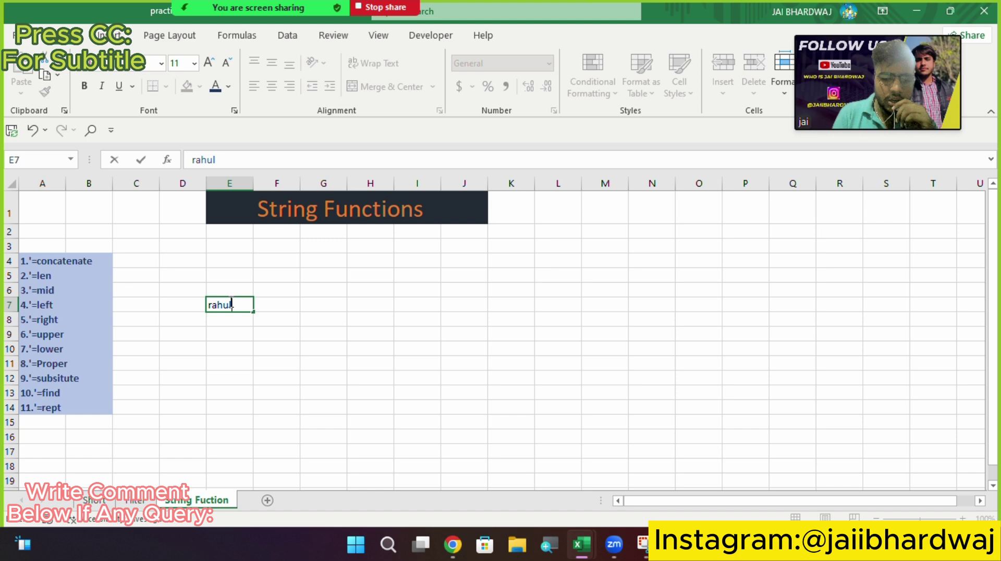
# Step: In cell D7, extract 4 characters from the text in E7 with MID, starting at character 1
pyautogui.click(172, 302)
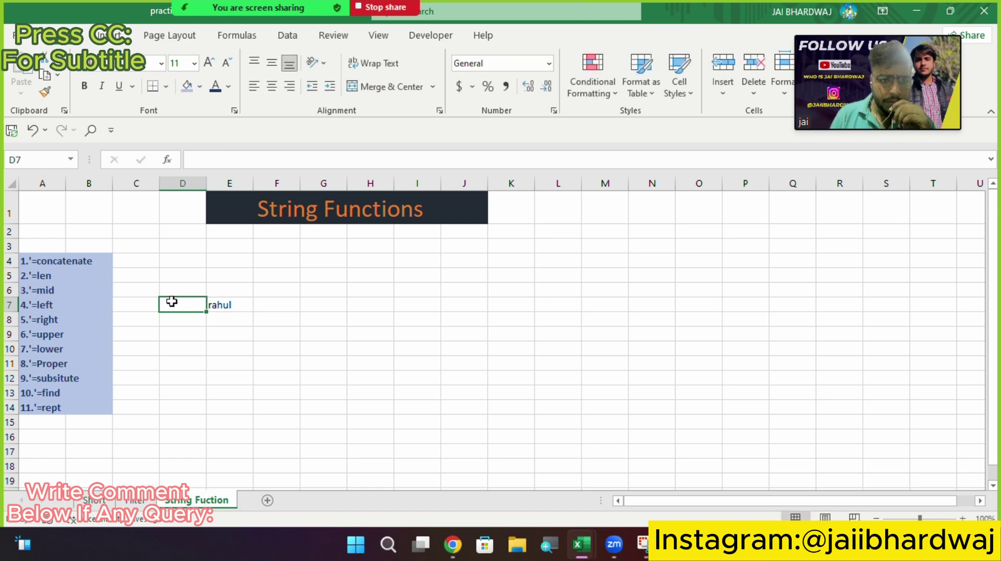
pyautogui.write('=mid')
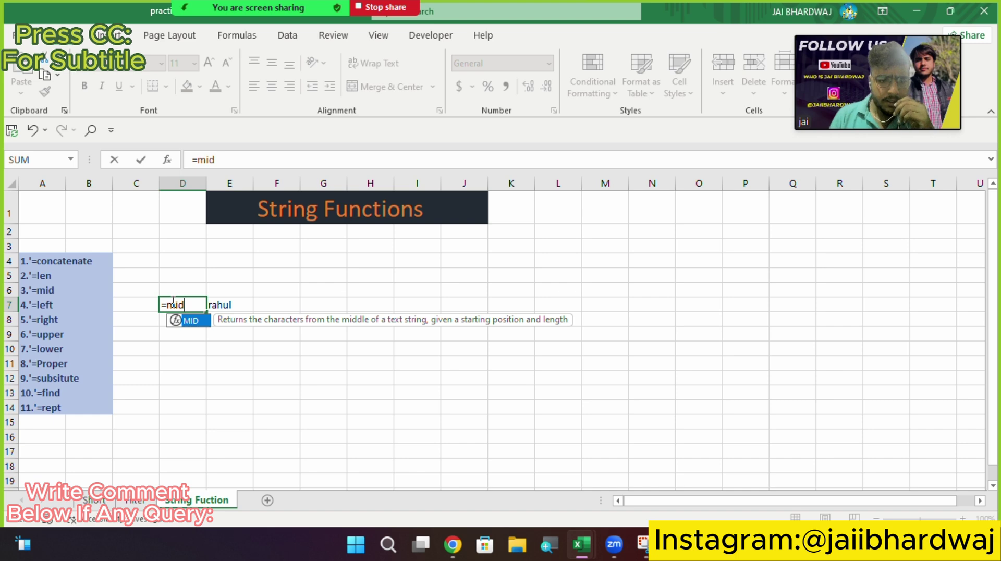
pyautogui.press('Tab')
pyautogui.click(216, 305)
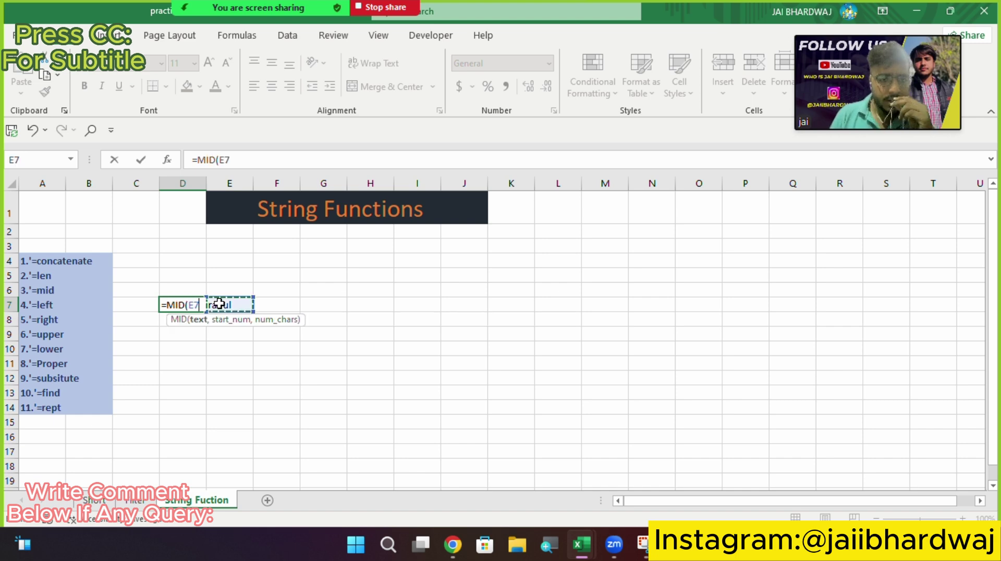
pyautogui.write(',')
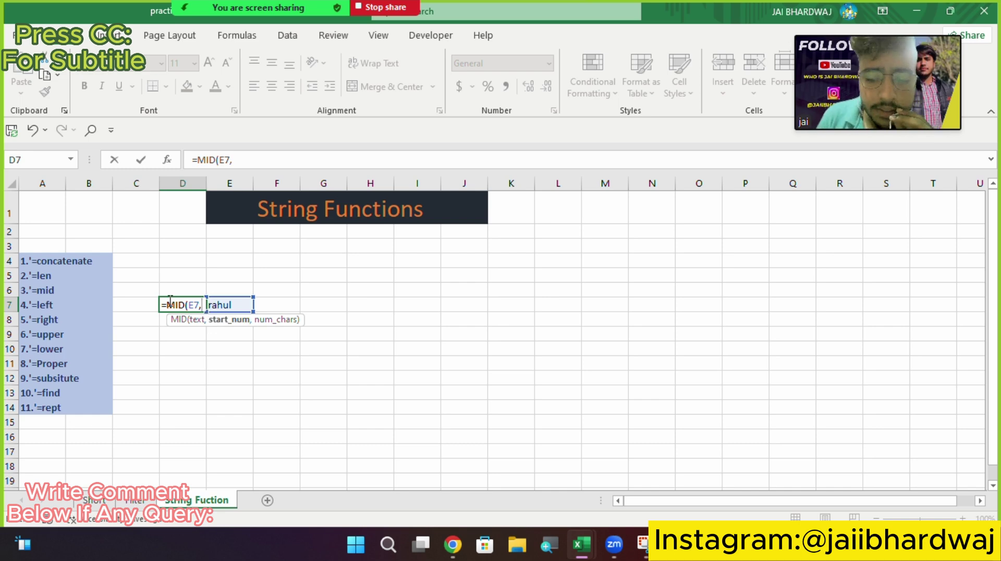
pyautogui.write('1,')
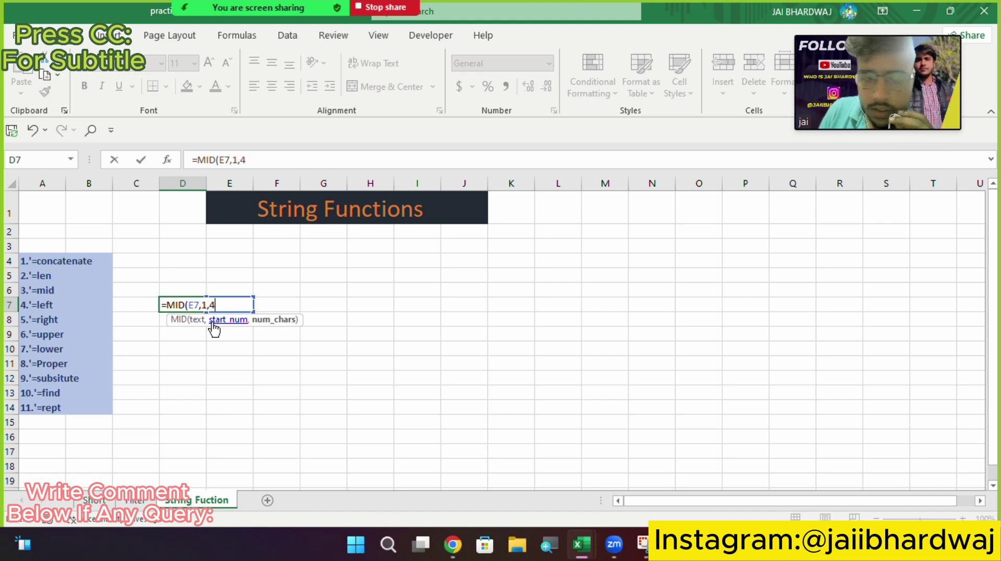
pyautogui.write('4)')
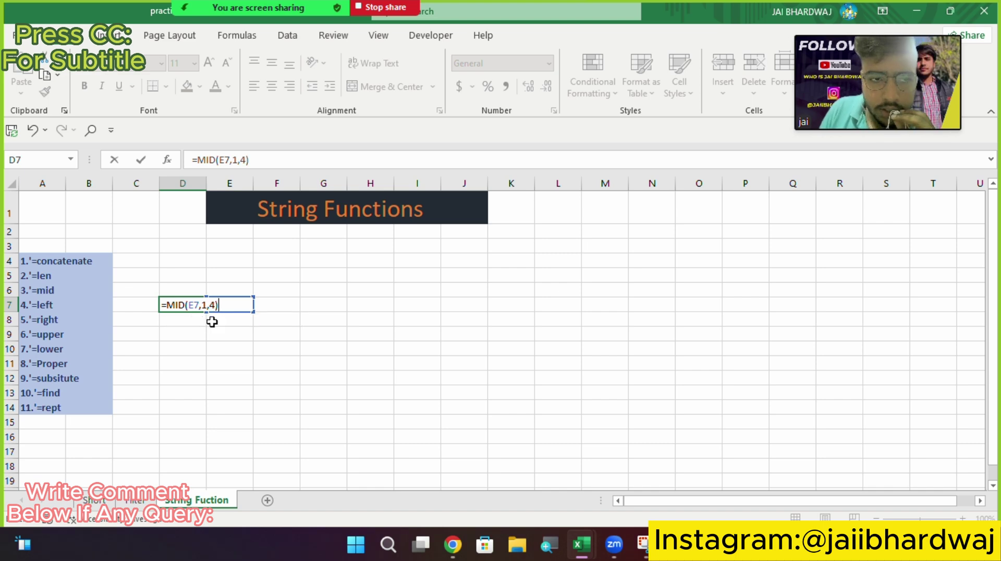
pyautogui.press('Return')
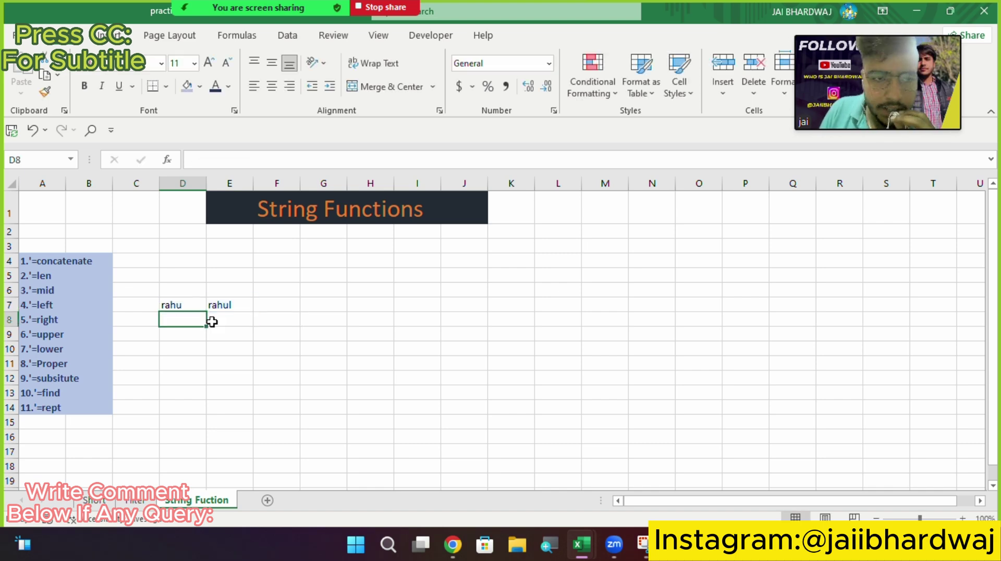
# Step: Set the number of characters in D7's MID formula to 5
pyautogui.doubleClick(175, 307)
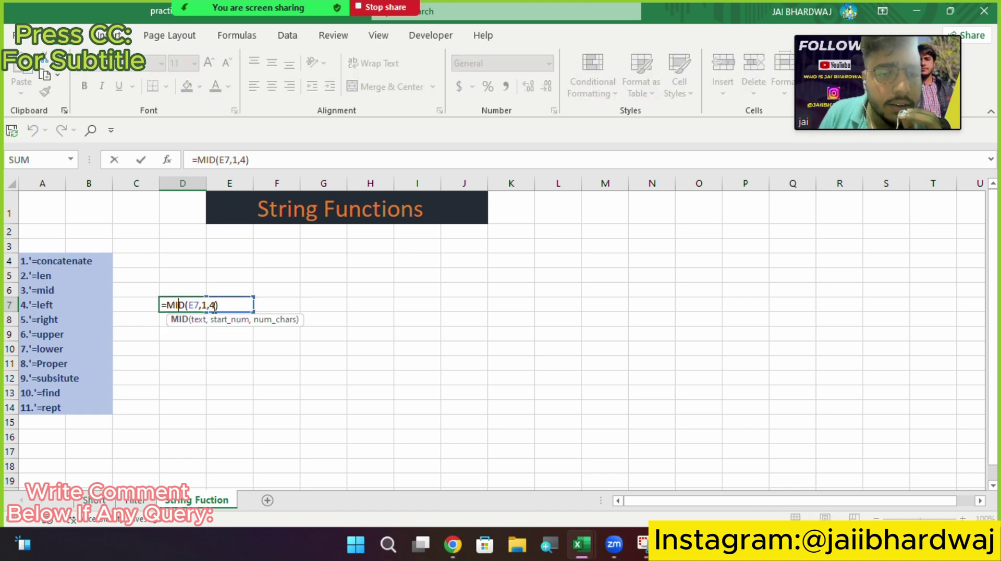
pyautogui.click(214, 306)
pyautogui.press('BackSpace')
pyautogui.write('5')
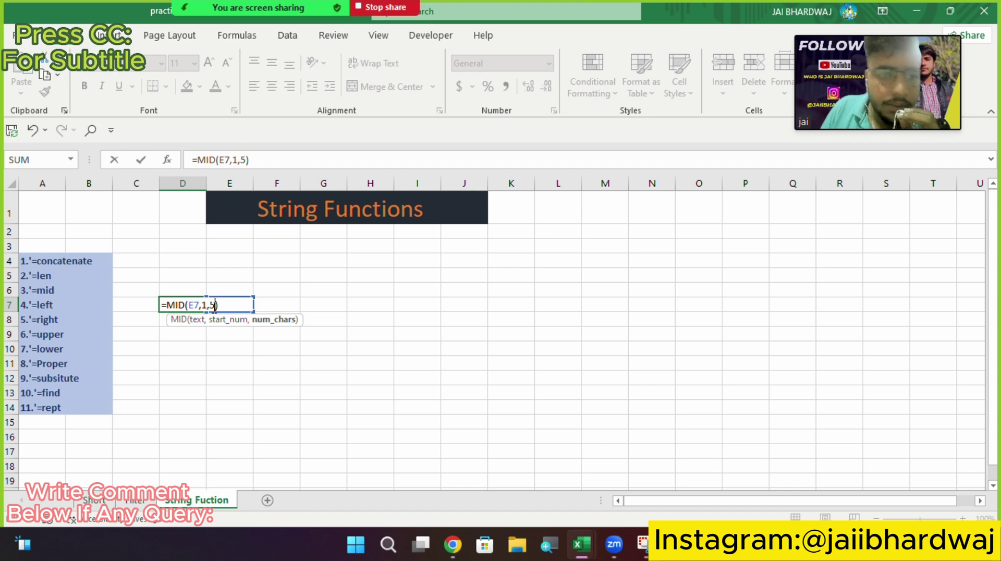
pyautogui.press('Return')
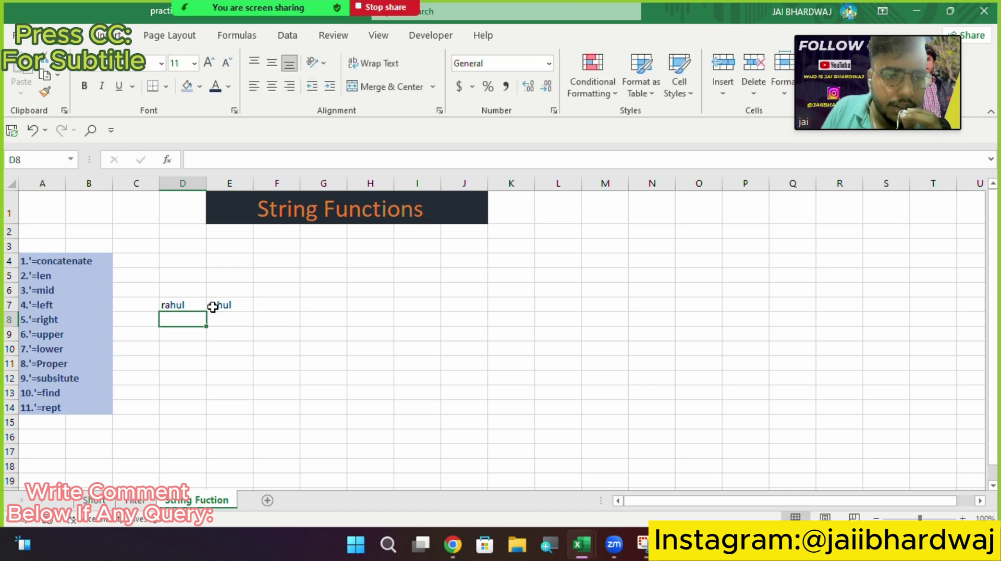
# Step: Set the start position in D7's MID formula to 2
pyautogui.doubleClick(183, 304)
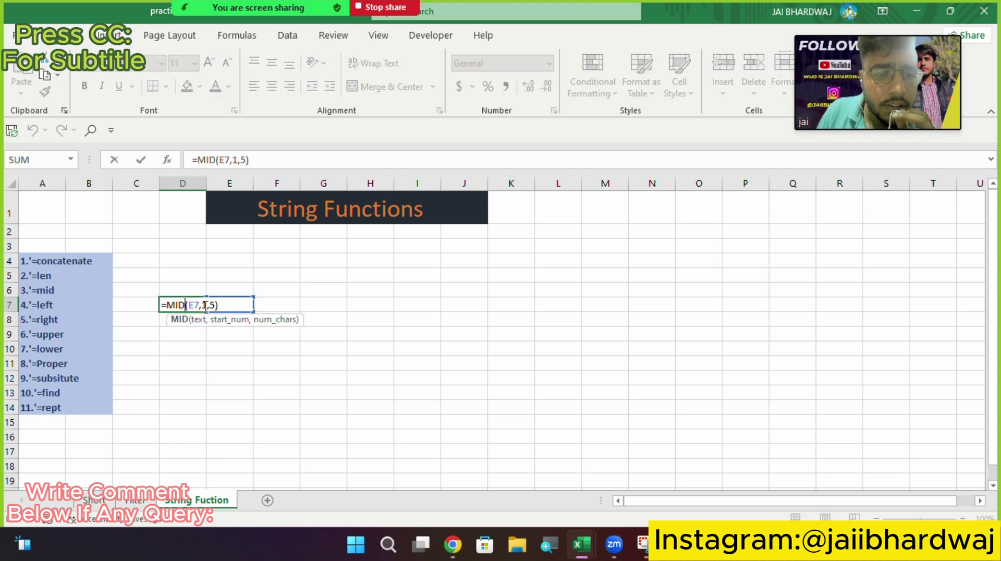
pyautogui.click(206, 305)
pyautogui.press('BackSpace')
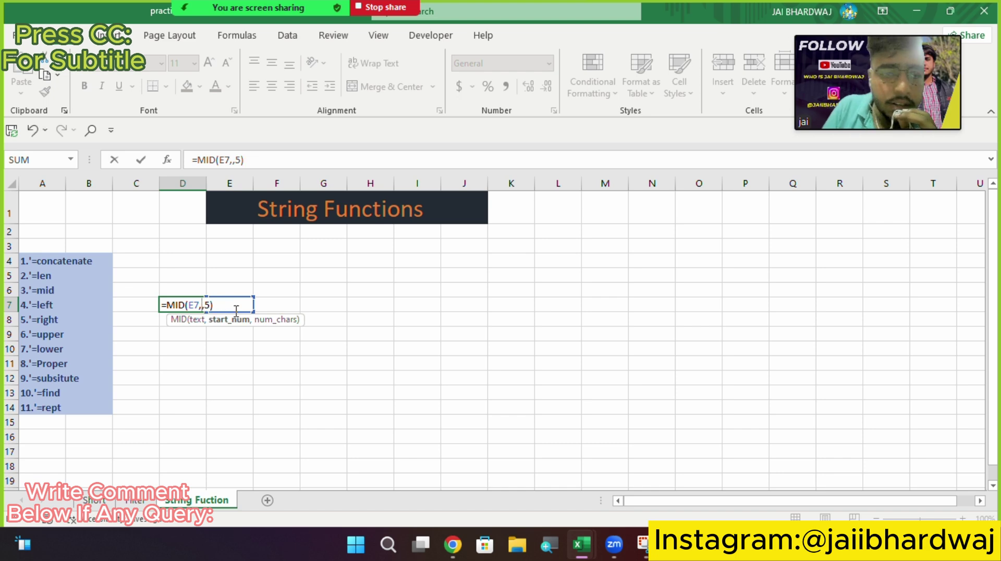
pyautogui.write('2')
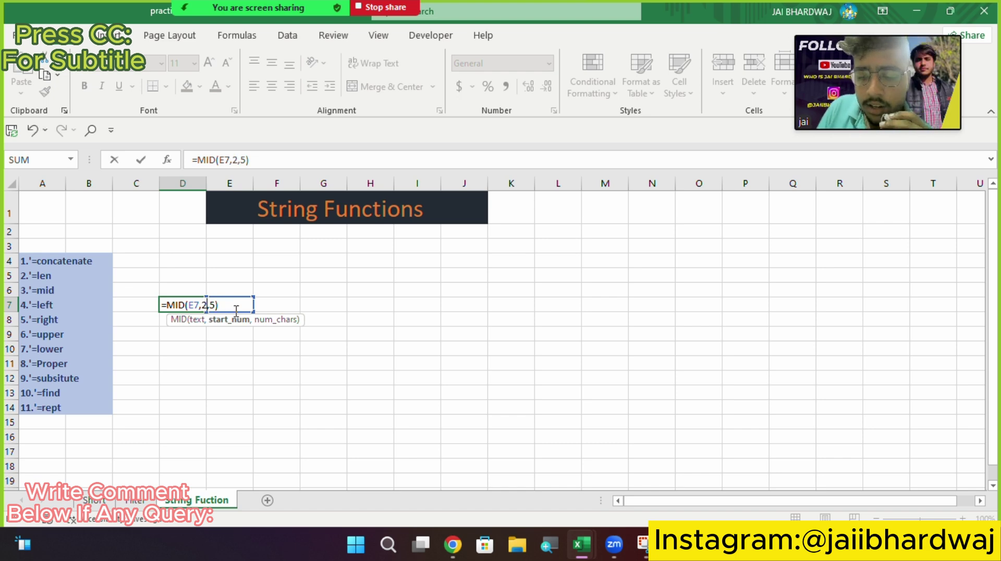
pyautogui.press('Return')
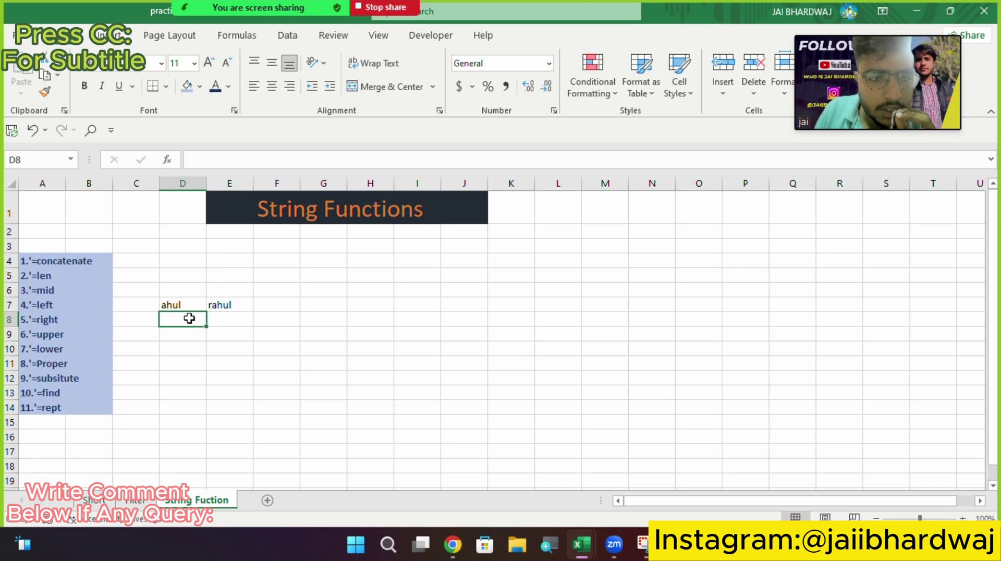
# Step: Undo the MID example in cell D7
pyautogui.hotkey('ctrl', 'z')
pyautogui.hotkey('ctrl', 'z')
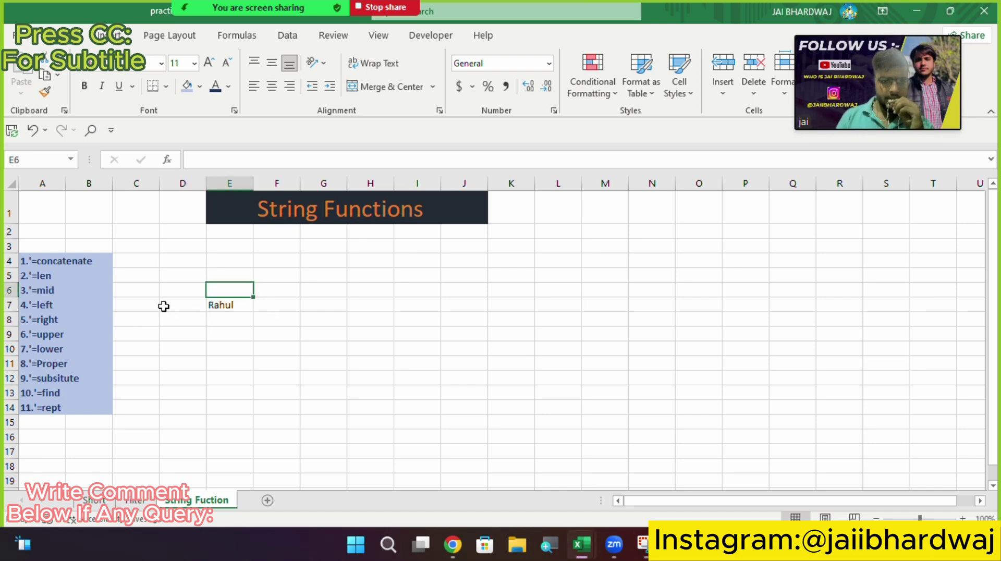
# Step: In cell D7, extract the first 3 characters of the text in E7 with LEFT
pyautogui.click(164, 306)
pyautogui.write('=lef')
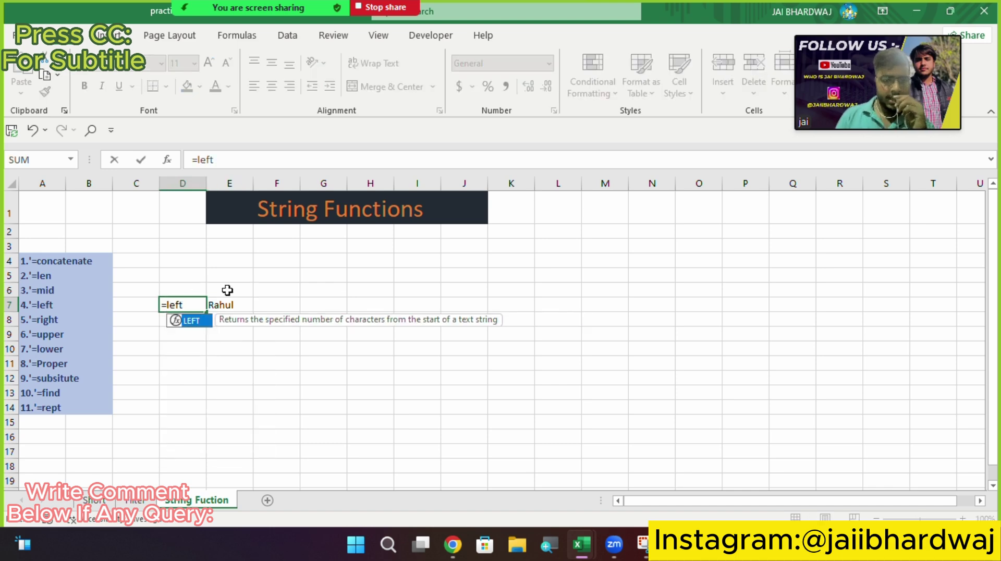
pyautogui.write('t')
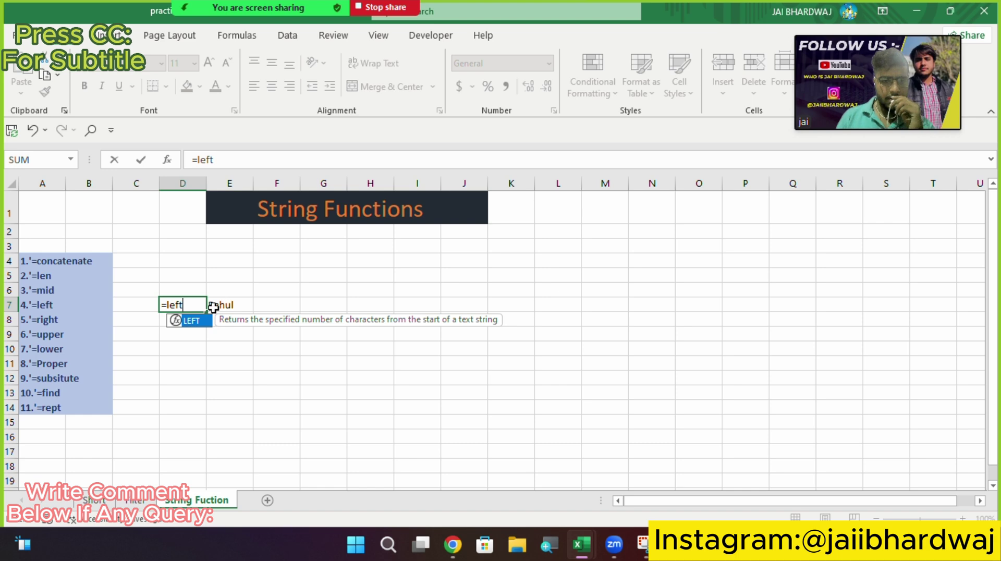
pyautogui.write('(')
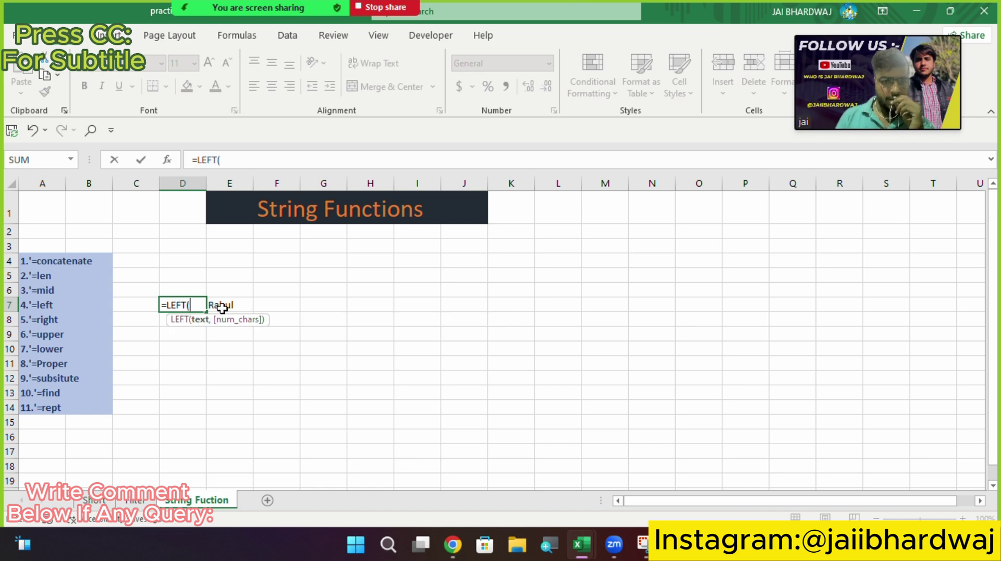
pyautogui.click(221, 306)
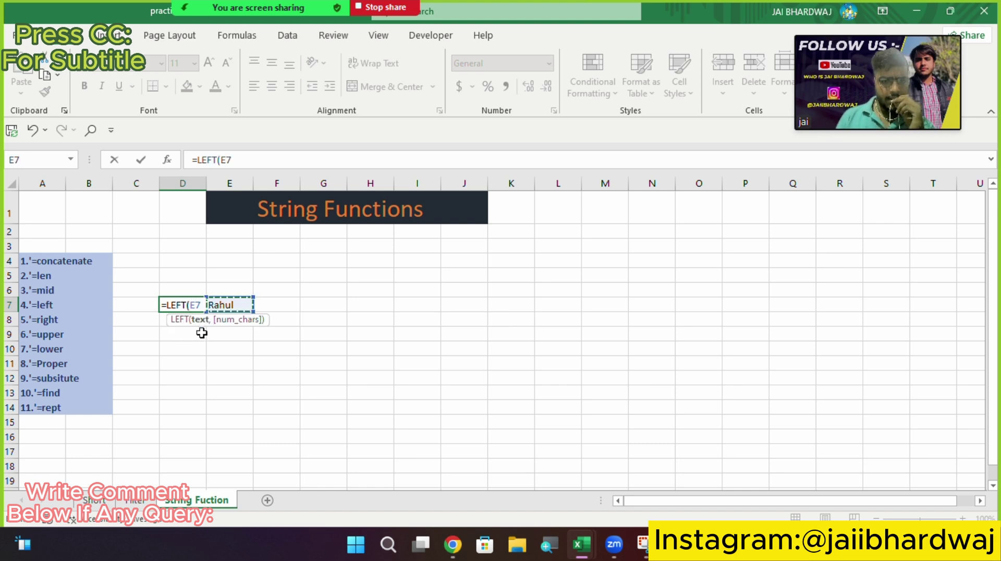
pyautogui.write(',')
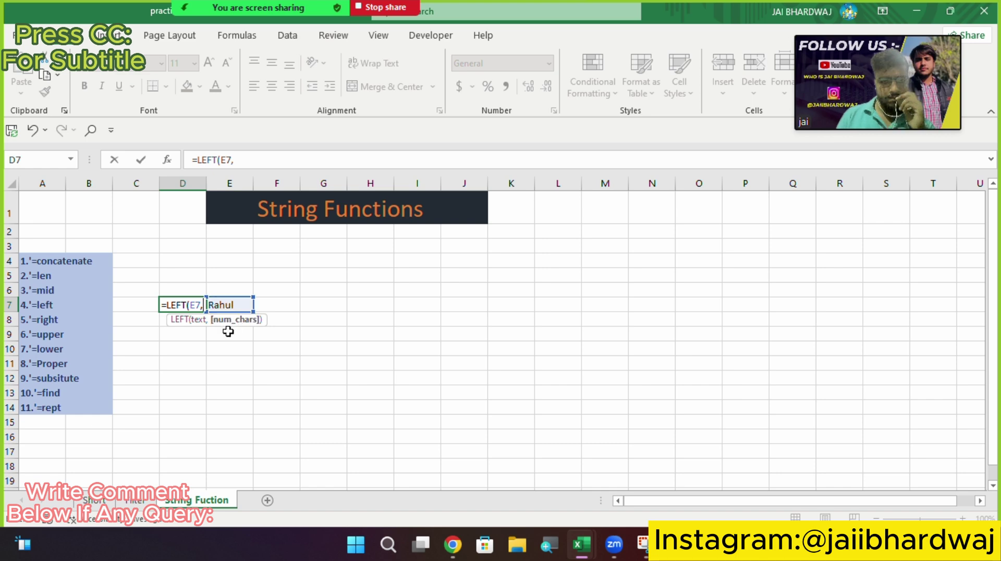
pyautogui.write('3')
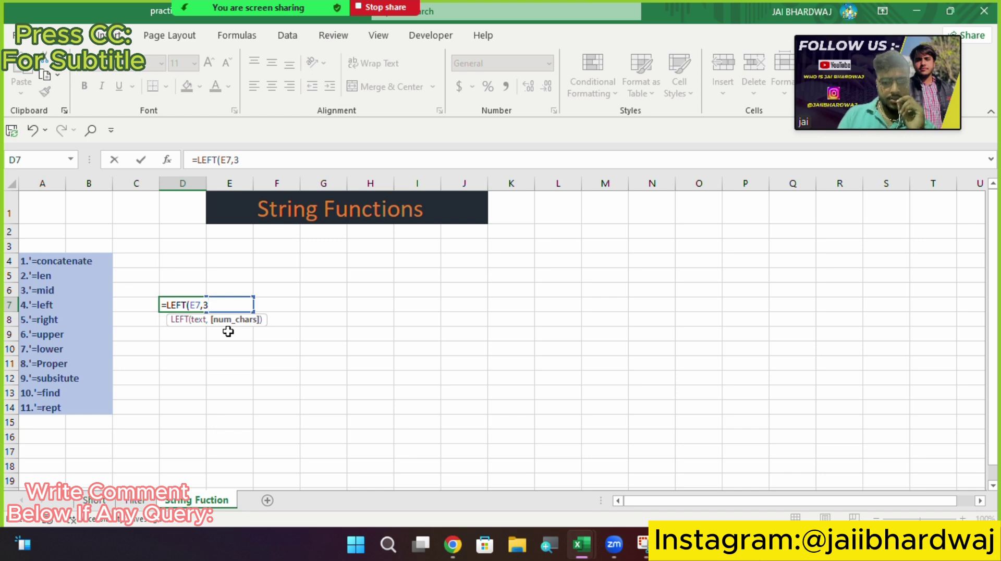
pyautogui.write(')')
pyautogui.press('Return')
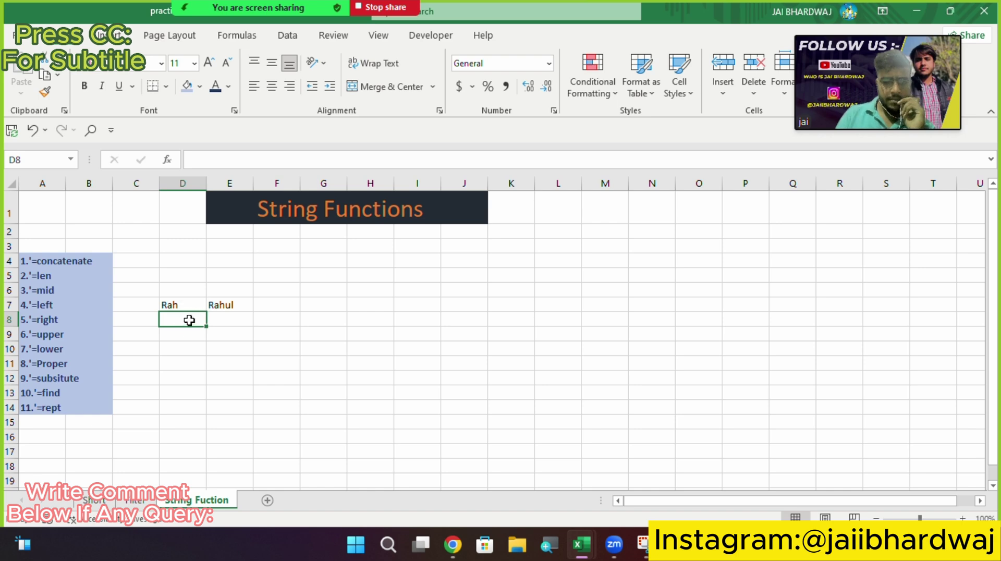
# Step: In cell D8, extract the last 4 characters of the text in E7 with RIGHT
pyautogui.write('=')
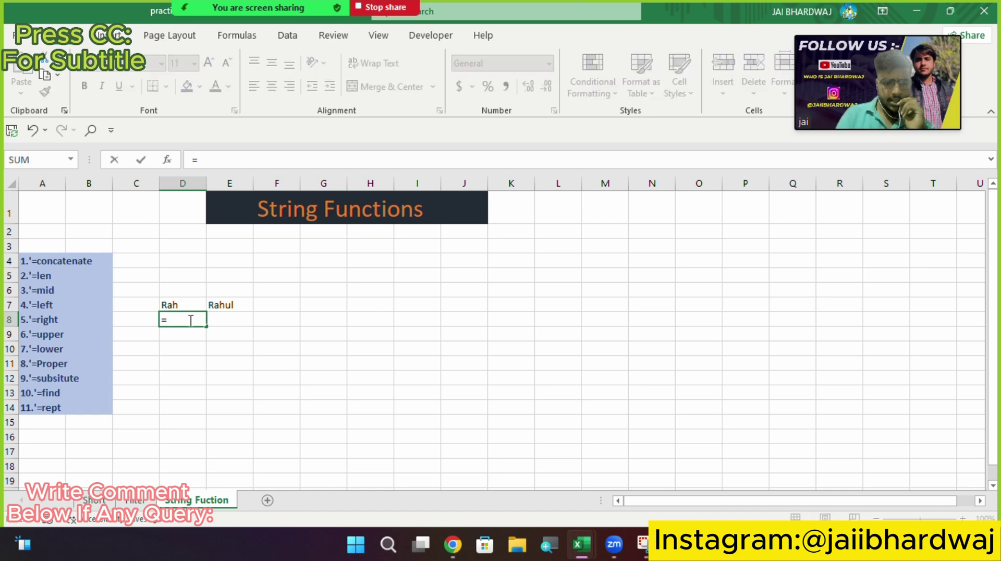
pyautogui.write('rl')
pyautogui.press('BackSpace')
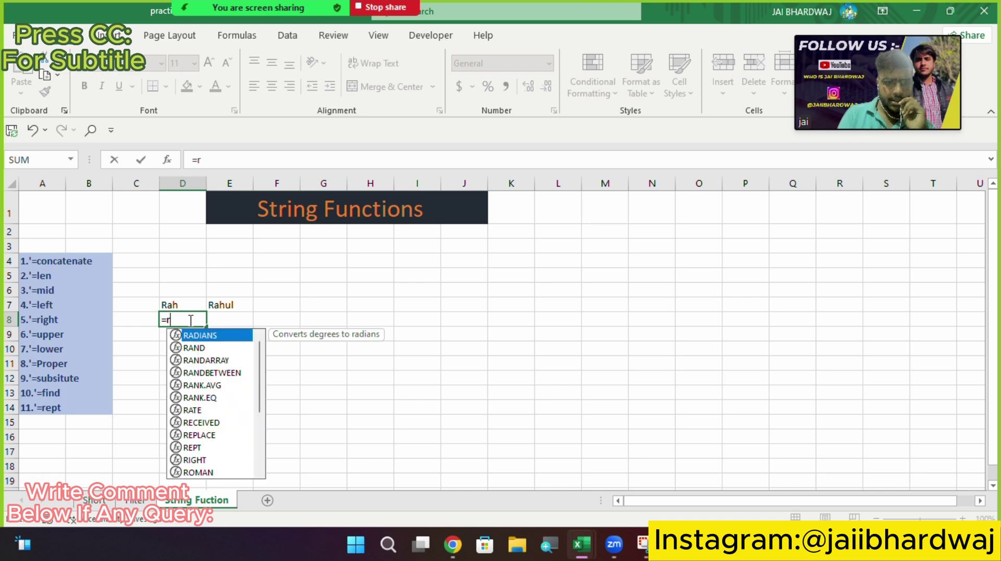
pyautogui.write('igh')
pyautogui.press('Tab')
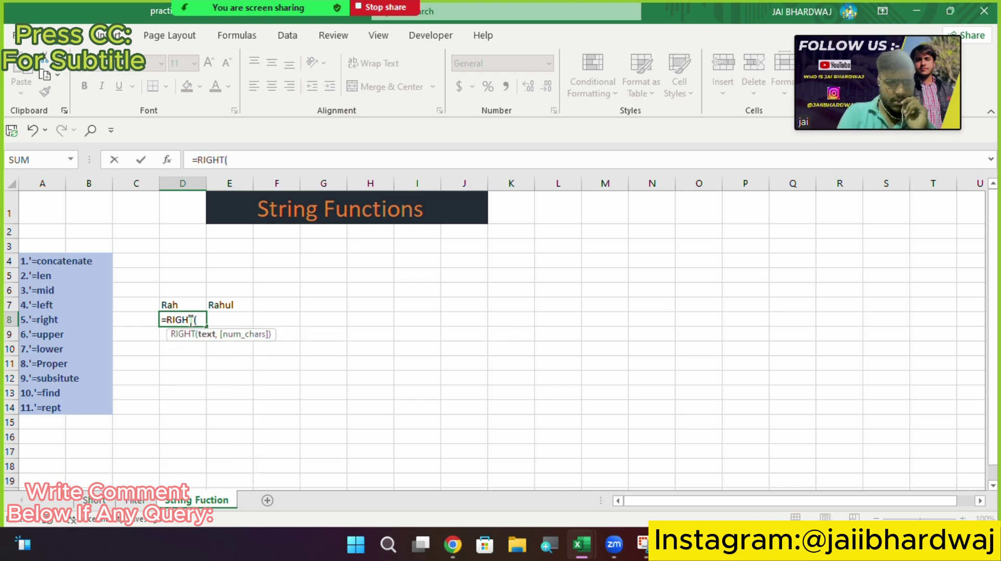
pyautogui.click(224, 308)
pyautogui.write(',4')
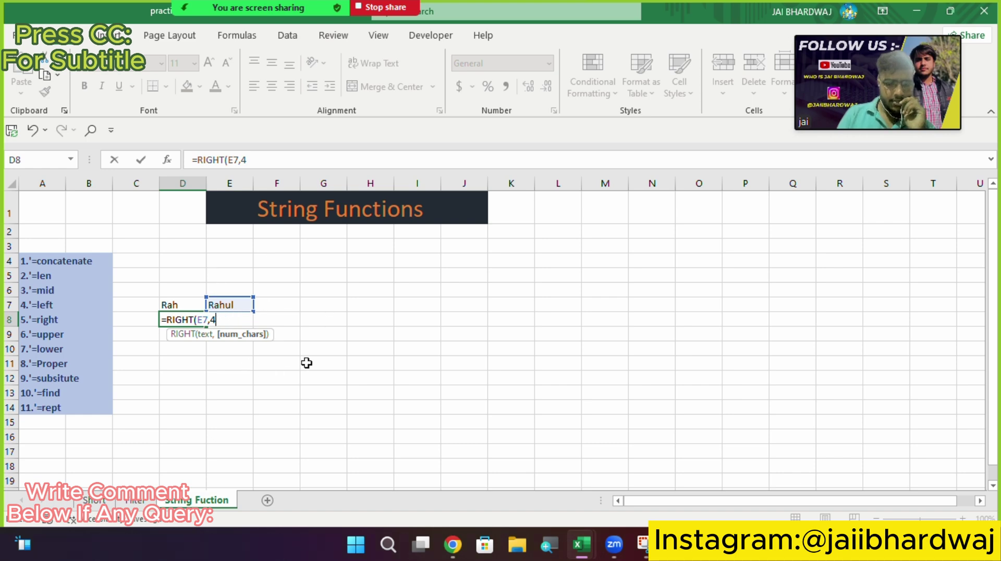
pyautogui.write(')')
pyautogui.press('Return')
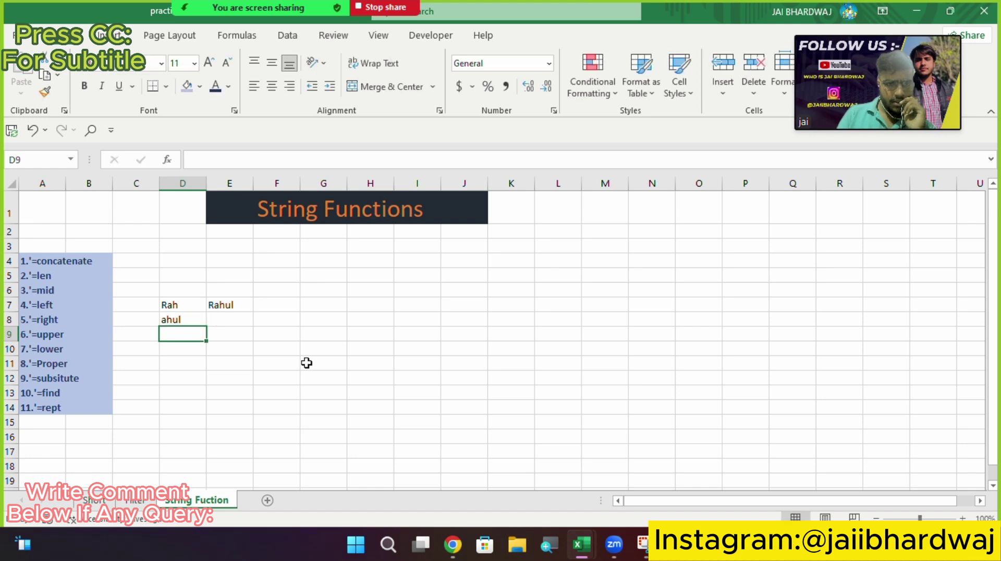
# Step: In cell D11, convert the text in E7 to capitals with an UPPER formula
pyautogui.click(181, 363)
pyautogui.write('=')
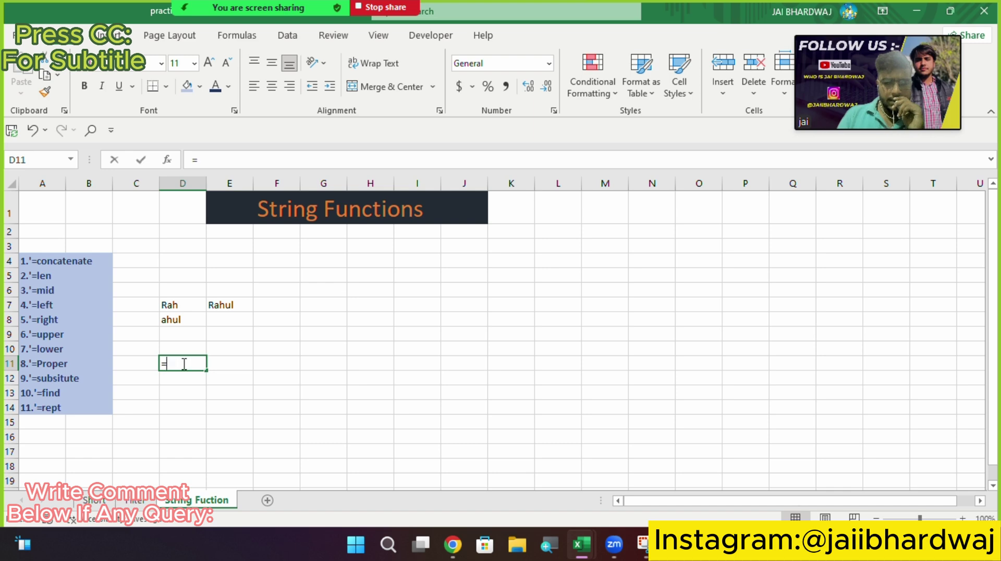
pyautogui.write('upp')
pyautogui.press('Tab')
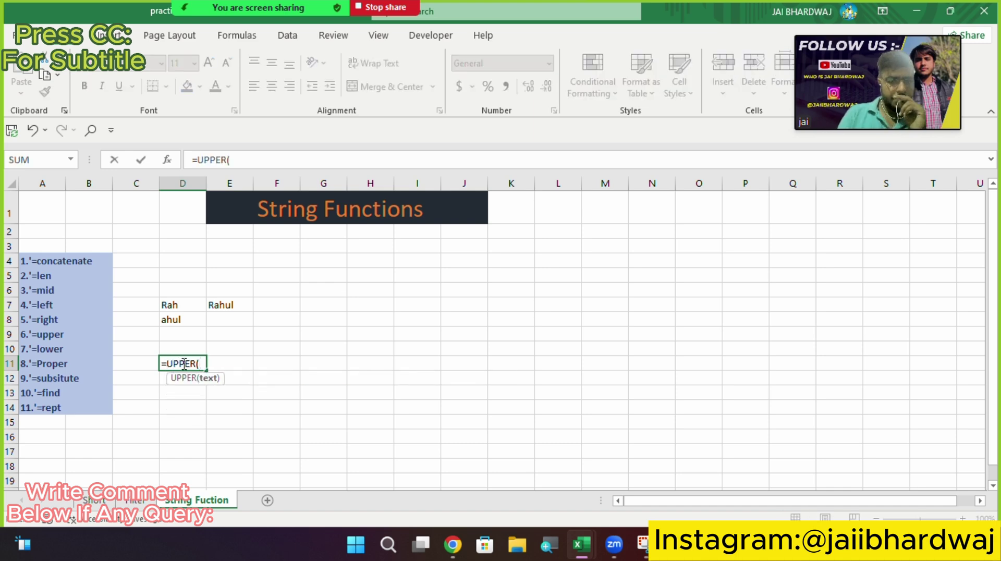
pyautogui.click(221, 303)
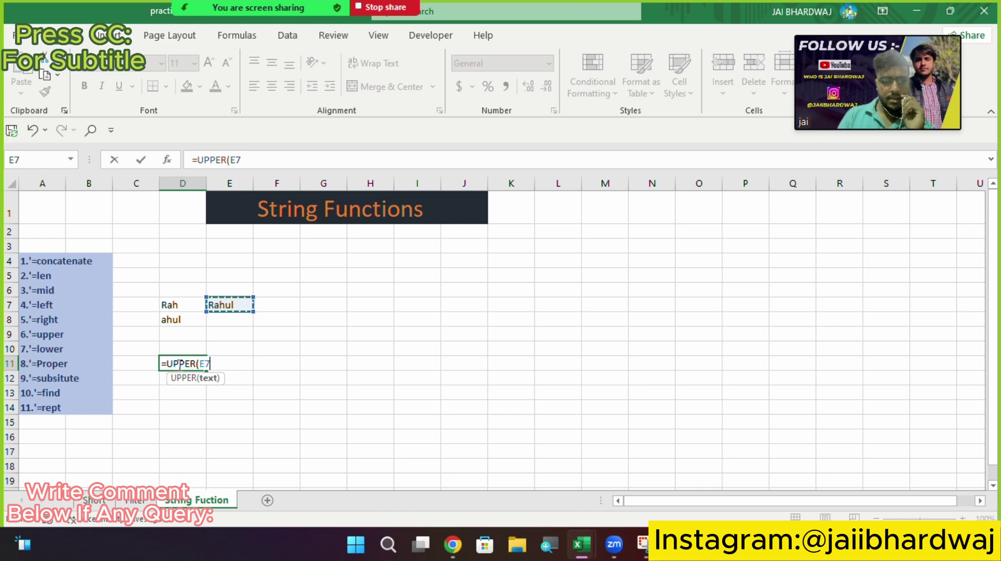
pyautogui.write(')')
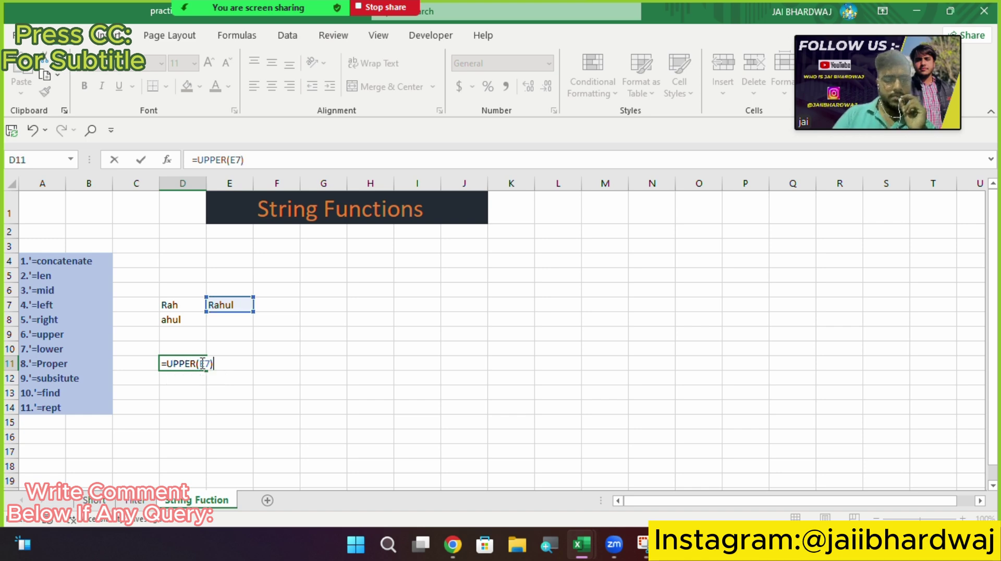
pyautogui.press('Return')
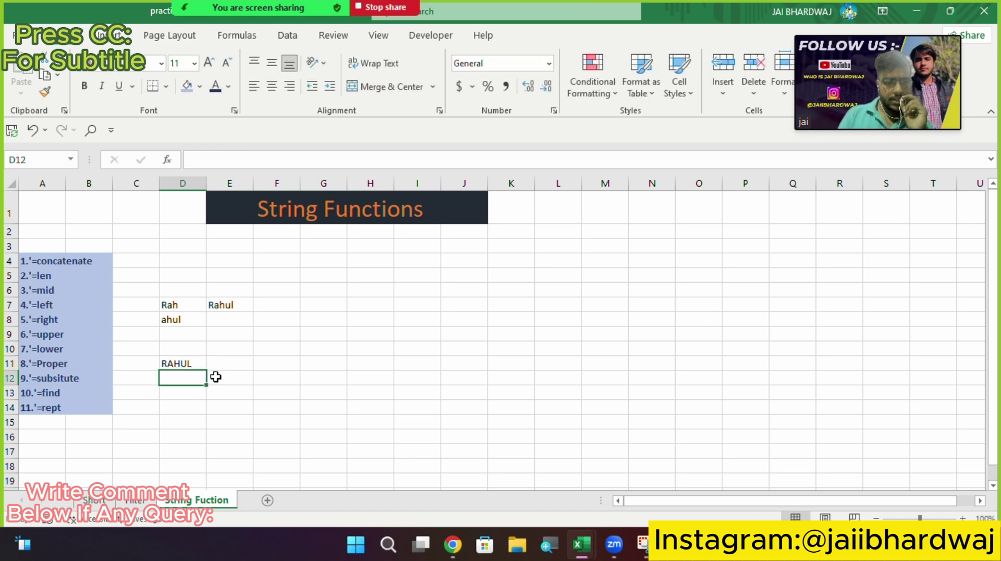
pyautogui.moveTo(246, 290); pyautogui.dragTo(161, 386)
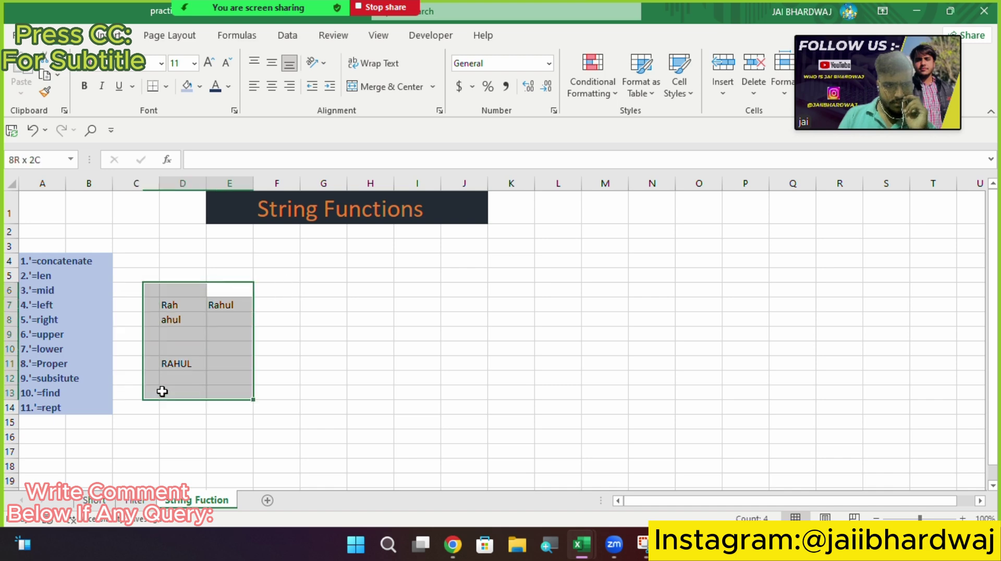
pyautogui.click(151, 290)
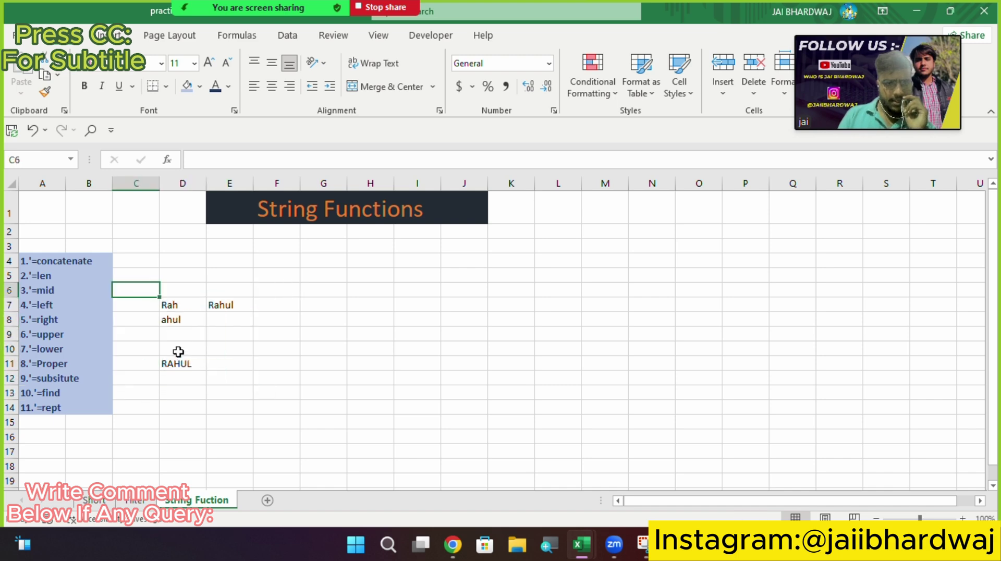
# Step: In cell E11, convert the capitalised text in D11 to lowercase with a LOWER formula
pyautogui.click(236, 364)
pyautogui.write('=')
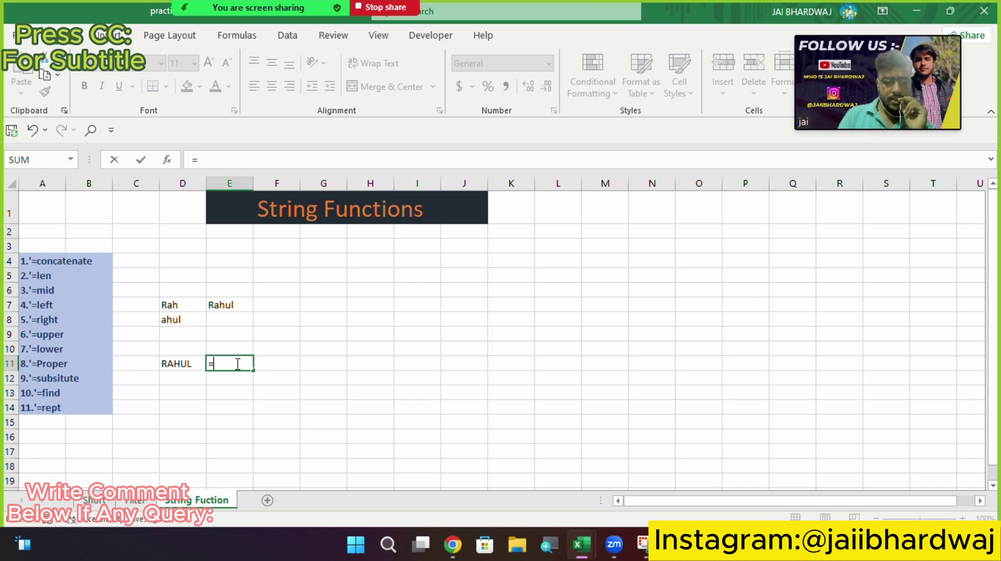
pyautogui.write('lower')
pyautogui.press('Tab')
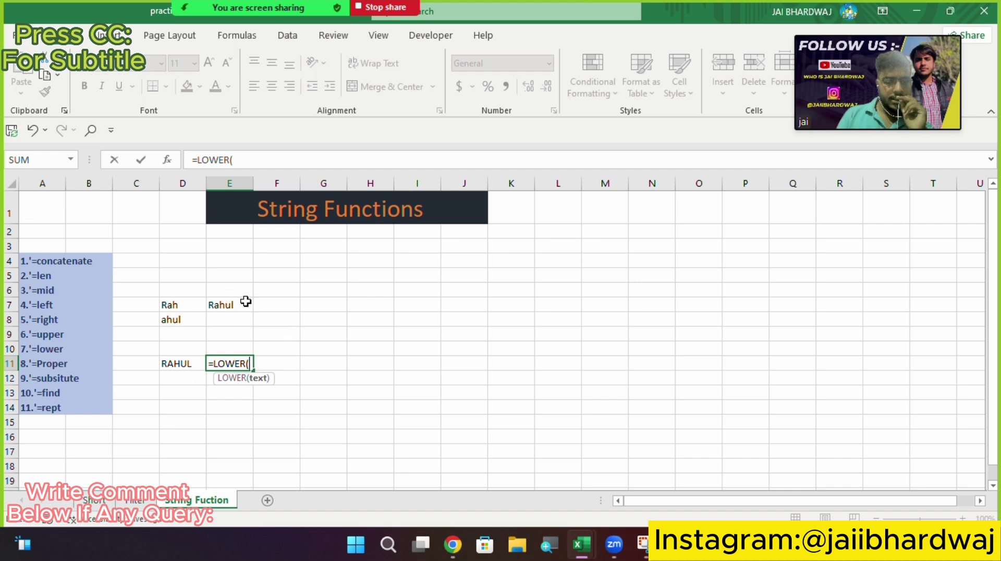
pyautogui.click(172, 365)
pyautogui.write(')')
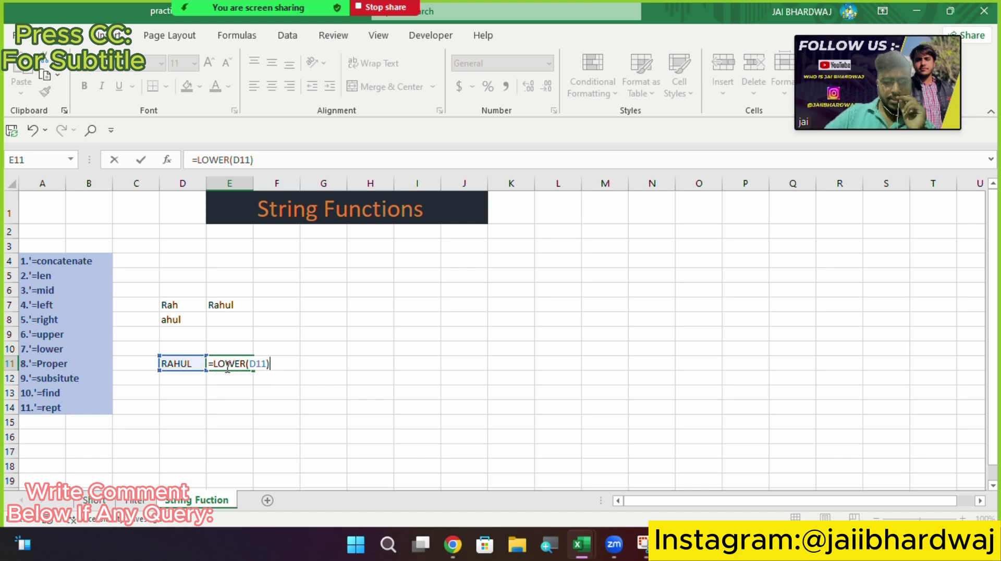
pyautogui.press('Return')
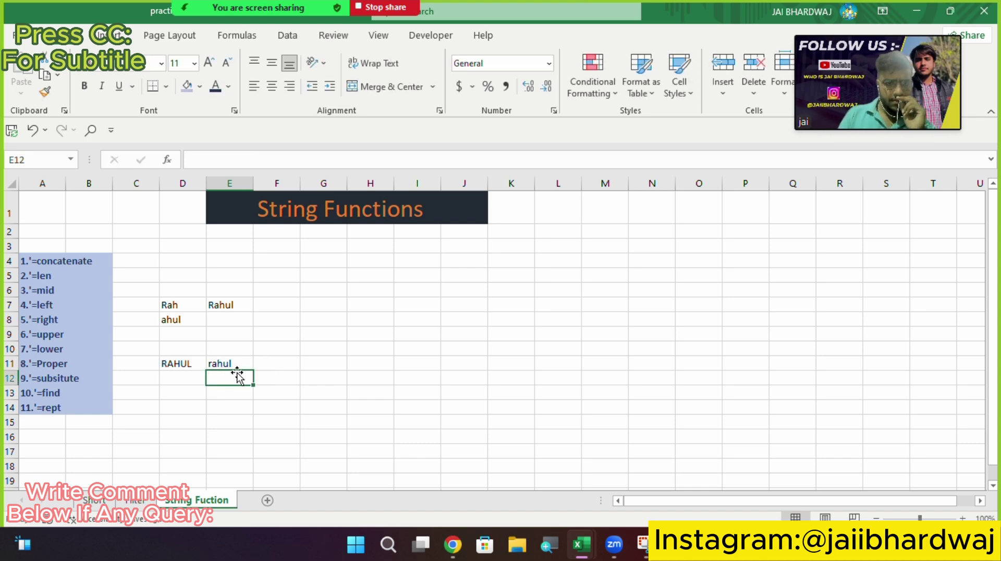
# Step: In cell E12, convert the original text in E7 to lowercase with a LOWER formula
pyautogui.write('=')
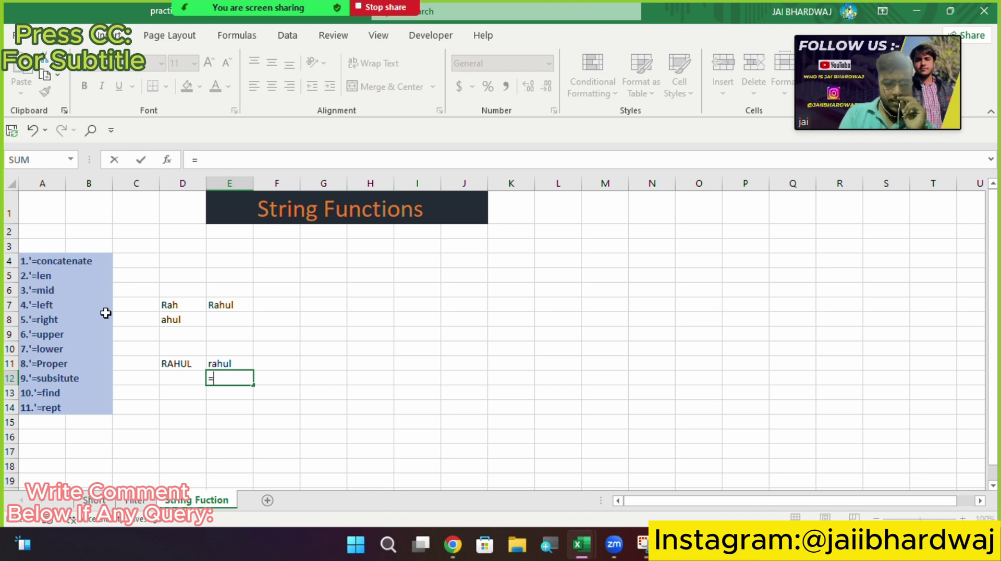
pyautogui.write('lower')
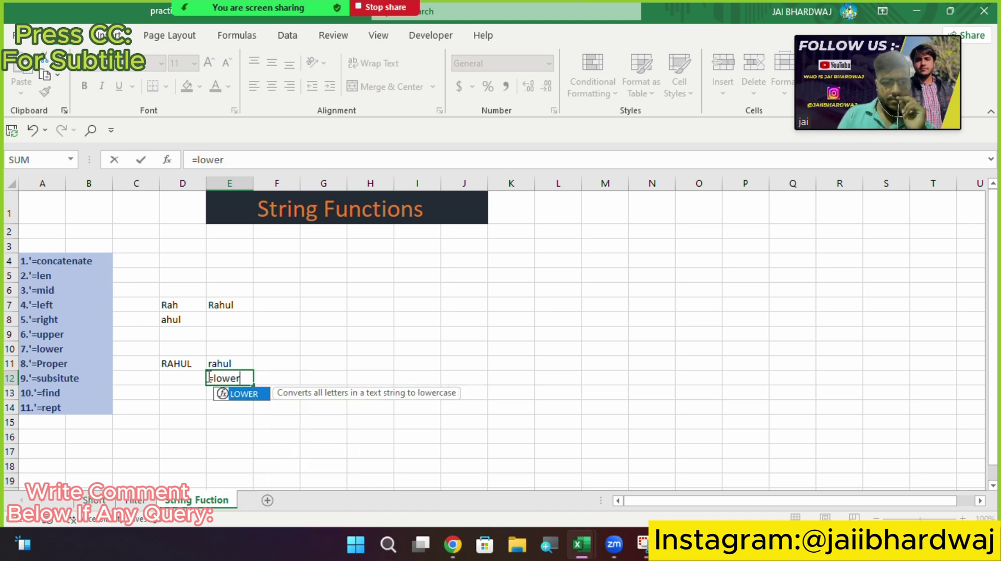
pyautogui.press('Tab')
pyautogui.click(232, 304)
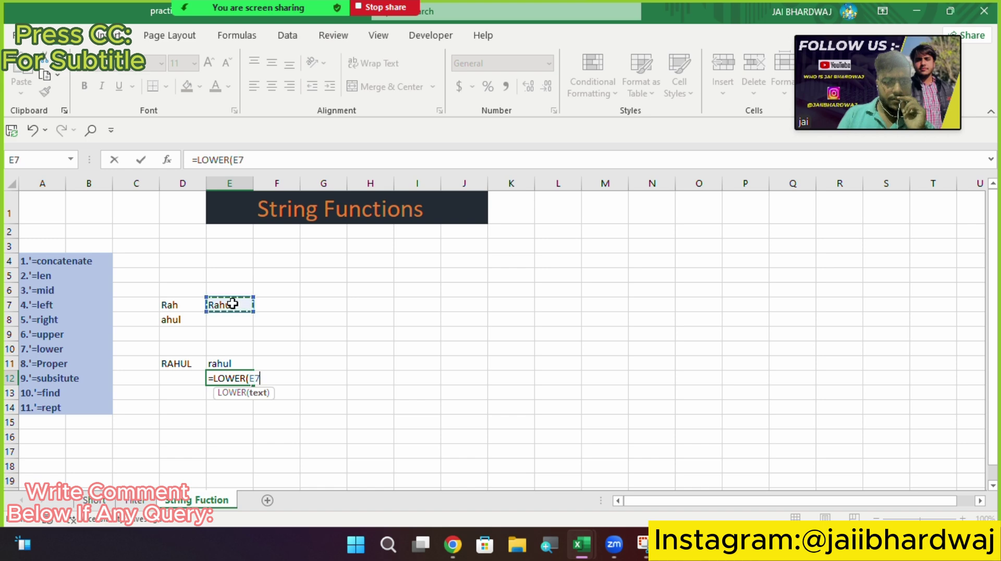
pyautogui.press('Return')
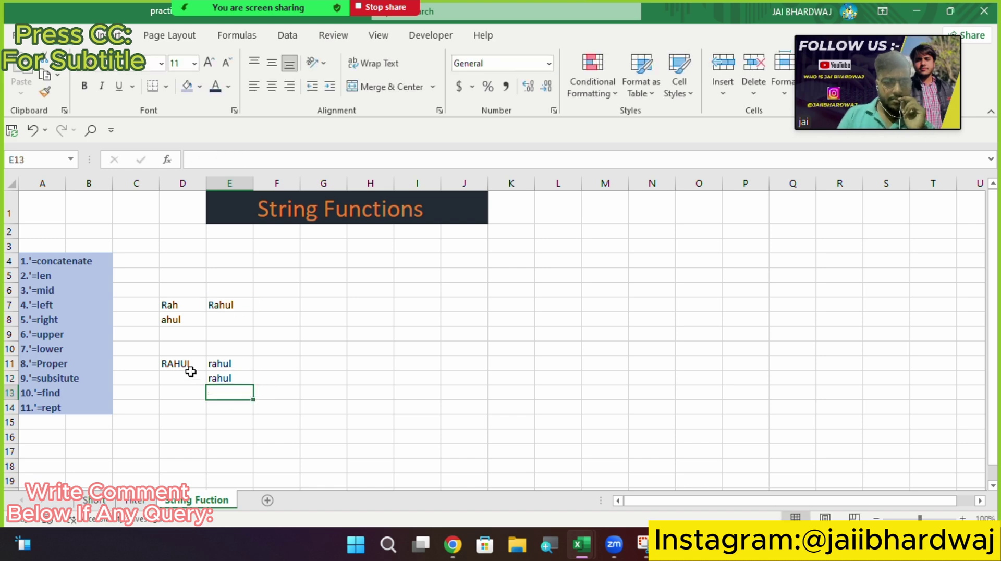
# Step: Clear the sample text and all example formulas from the range C6:E13
pyautogui.moveTo(154, 292); pyautogui.dragTo(221, 392)
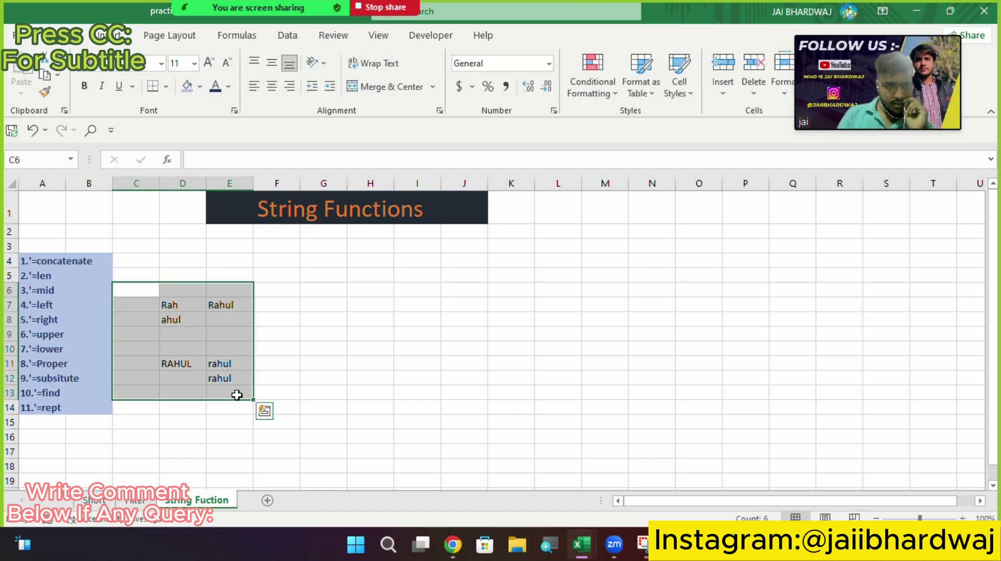
pyautogui.press('Delete')
pyautogui.click(197, 341)
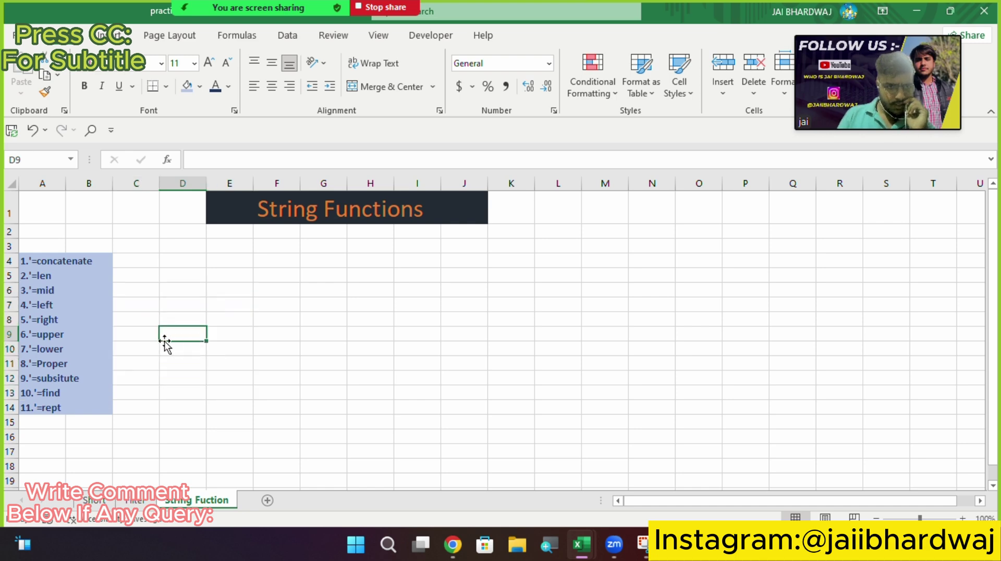
# Step: Enter a sample first name in cell E9, with only its first letter capitalised
pyautogui.click(415, 24)
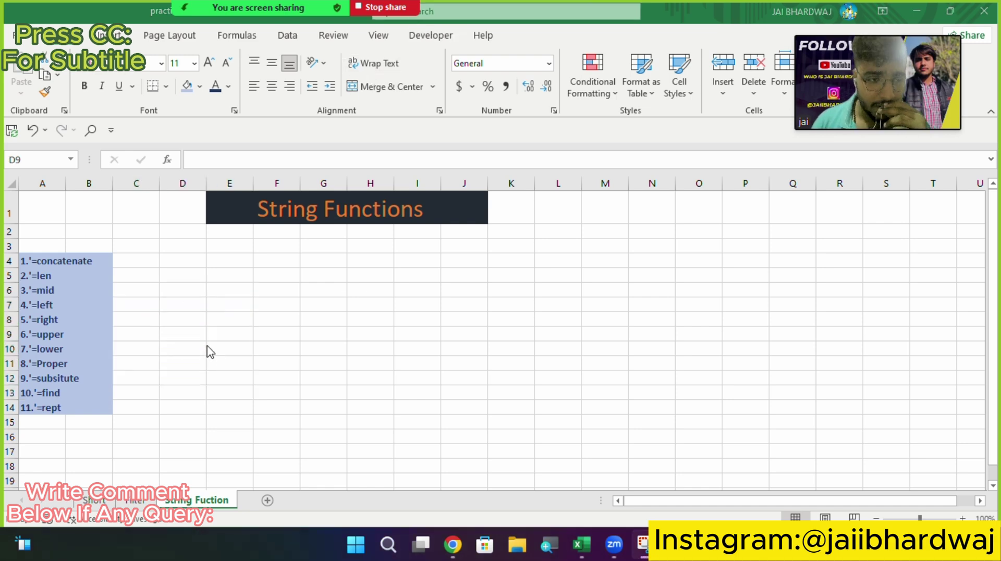
pyautogui.click(223, 331)
pyautogui.click(224, 334)
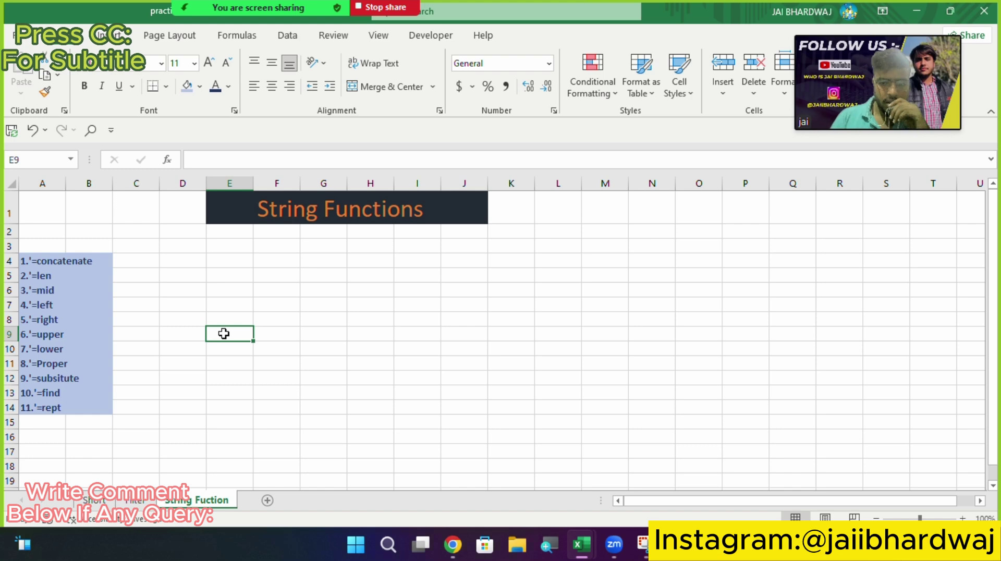
pyautogui.write('Amit')
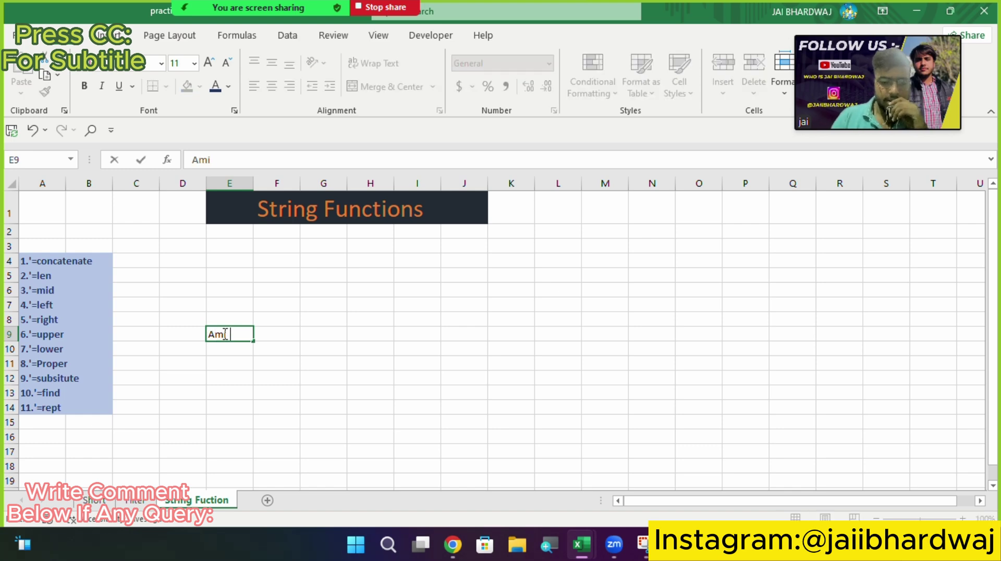
# Step: In cell D10, convert the sample name in E9 to proper case with a PROPER formula
pyautogui.click(196, 346)
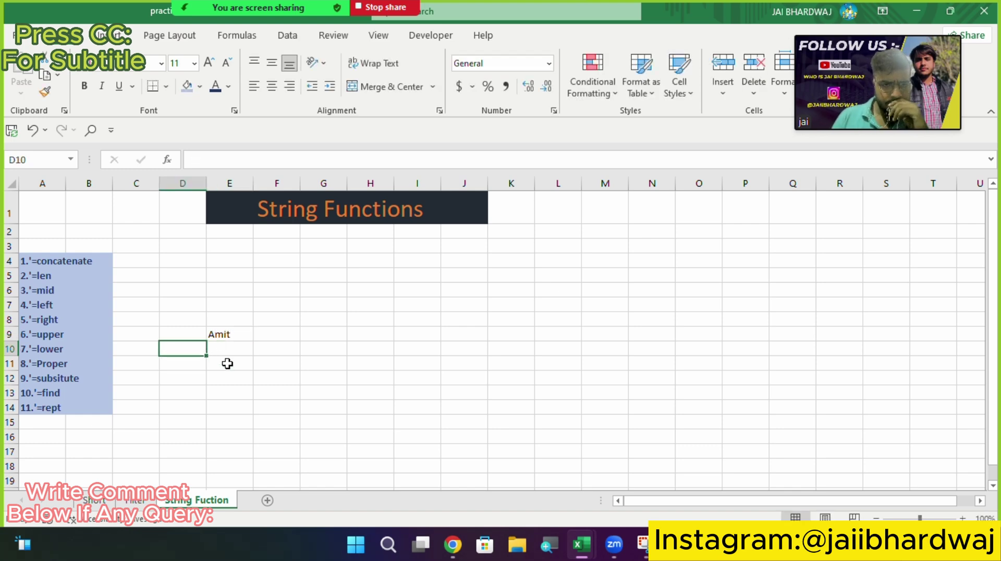
pyautogui.write('=')
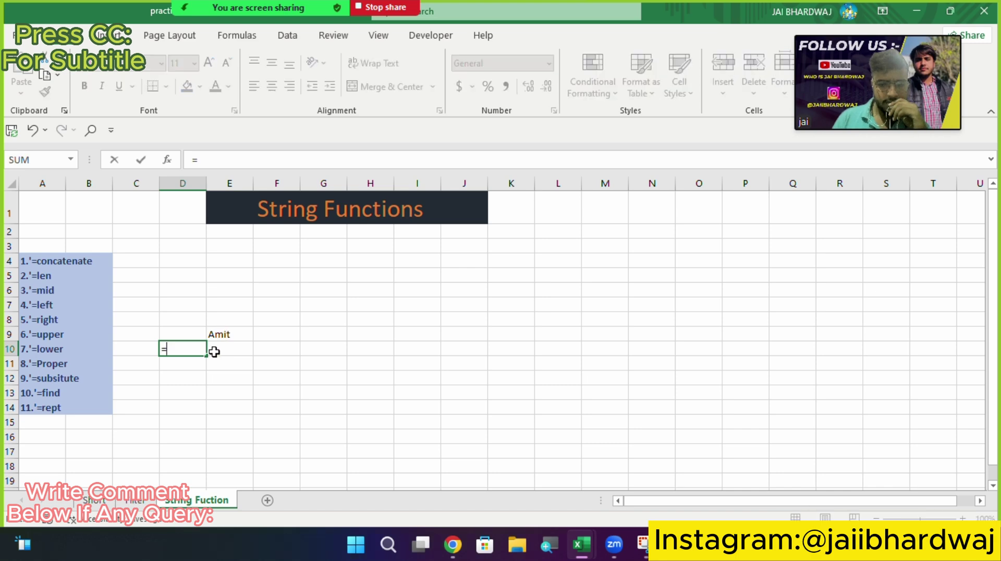
pyautogui.write('popo')
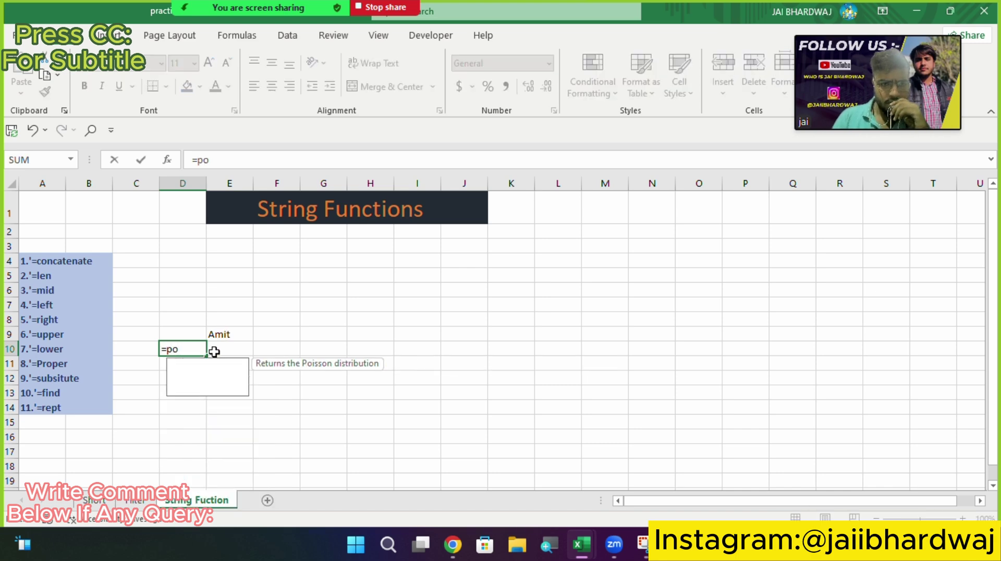
pyautogui.press('BackSpace')
pyautogui.press('BackSpace')
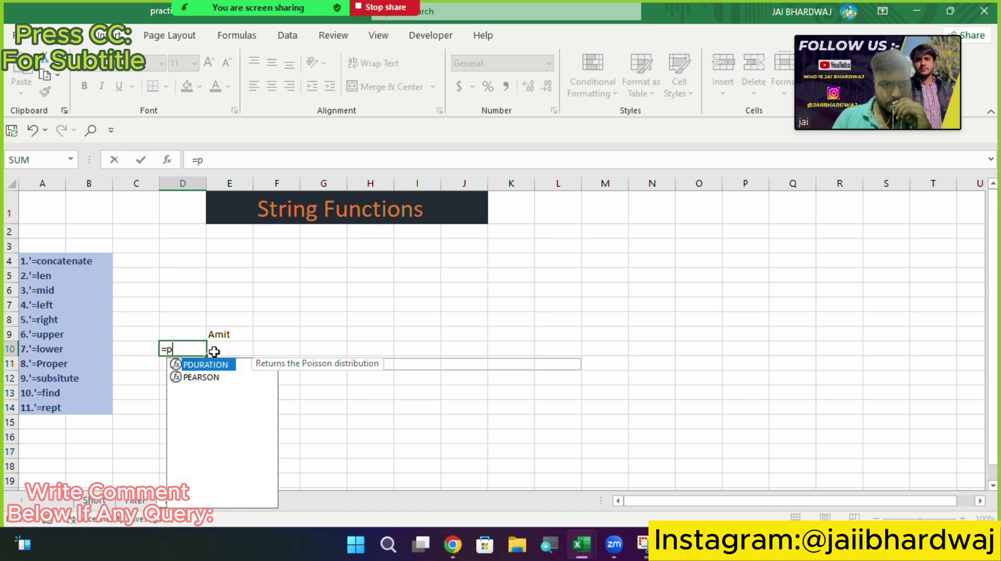
pyautogui.write('rop')
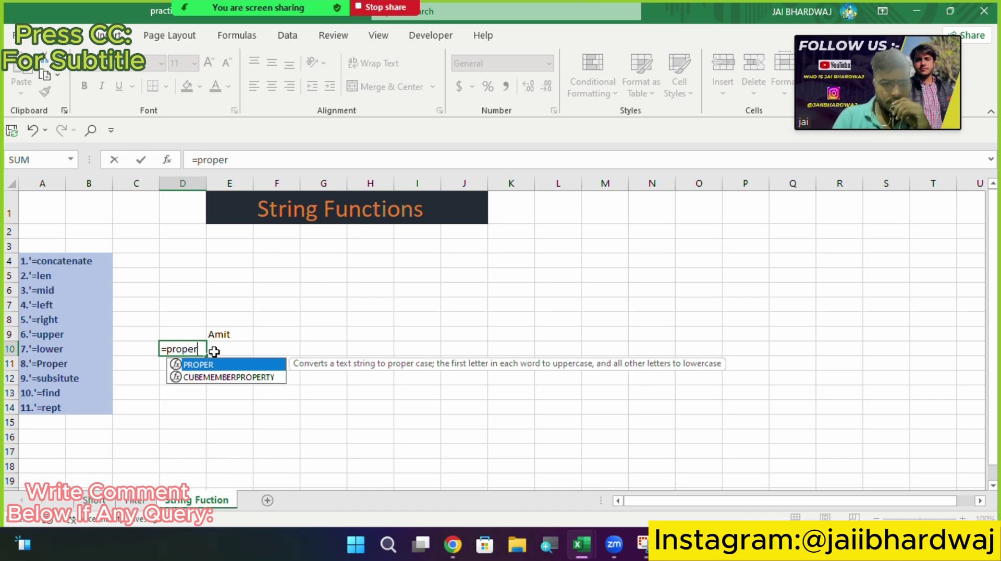
pyautogui.write('er')
pyautogui.press('Tab')
pyautogui.click(227, 337)
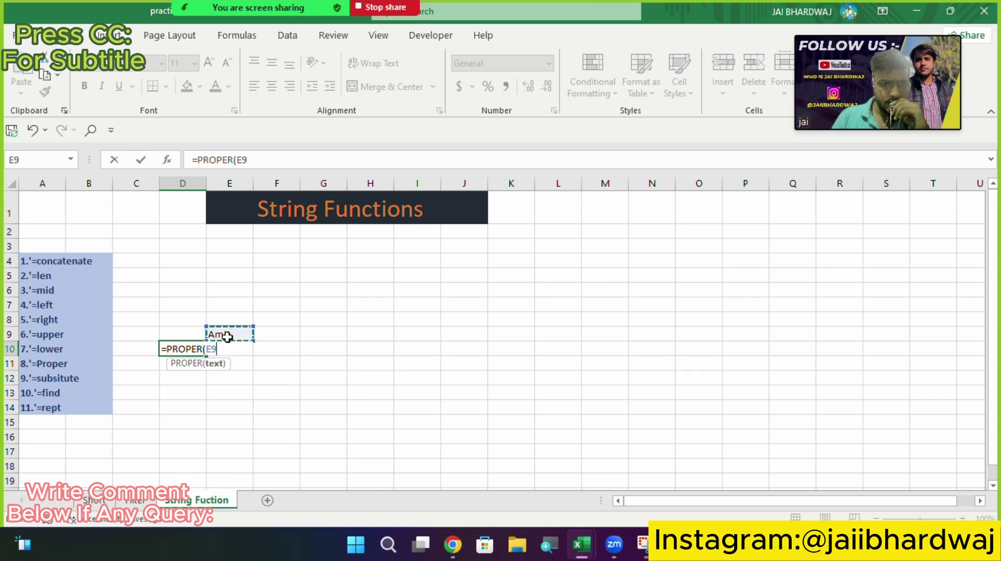
pyautogui.press('Return')
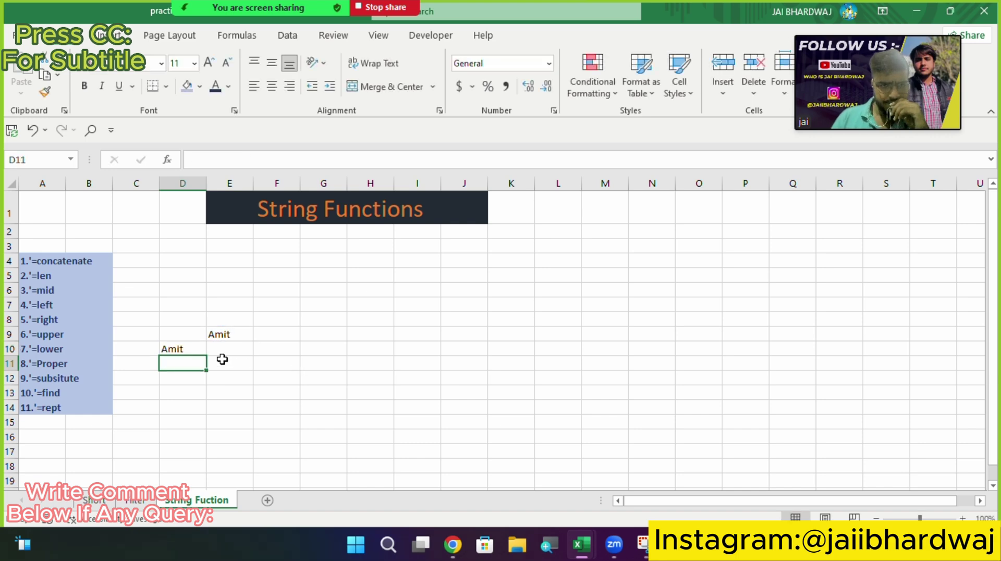
# Step: Enter the sample first name in cell F10 in mixed case, with its first, third and fourth letters capitalised
pyautogui.moveTo(162, 336); pyautogui.dragTo(166, 373)
pyautogui.click(265, 353)
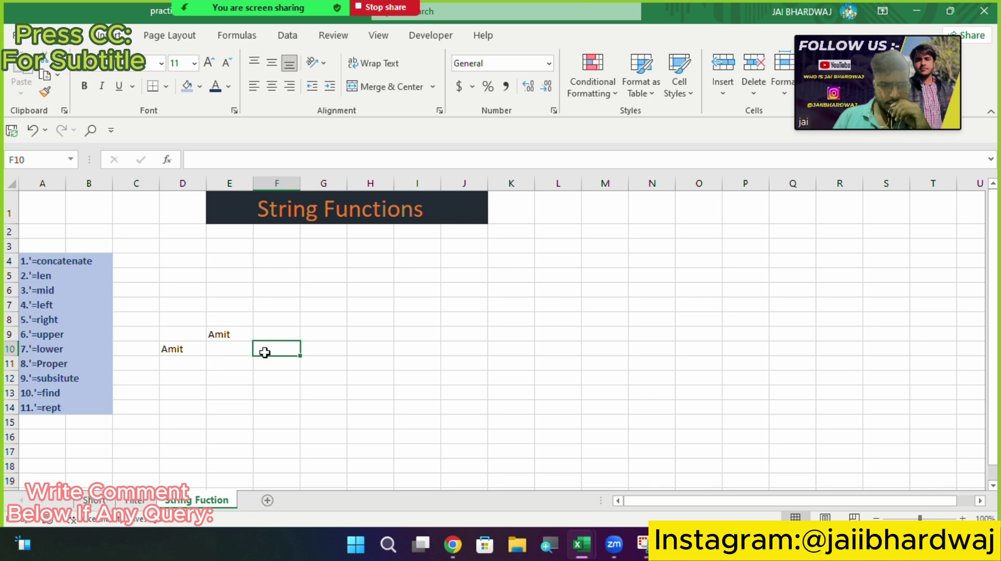
pyautogui.write('AmIT')
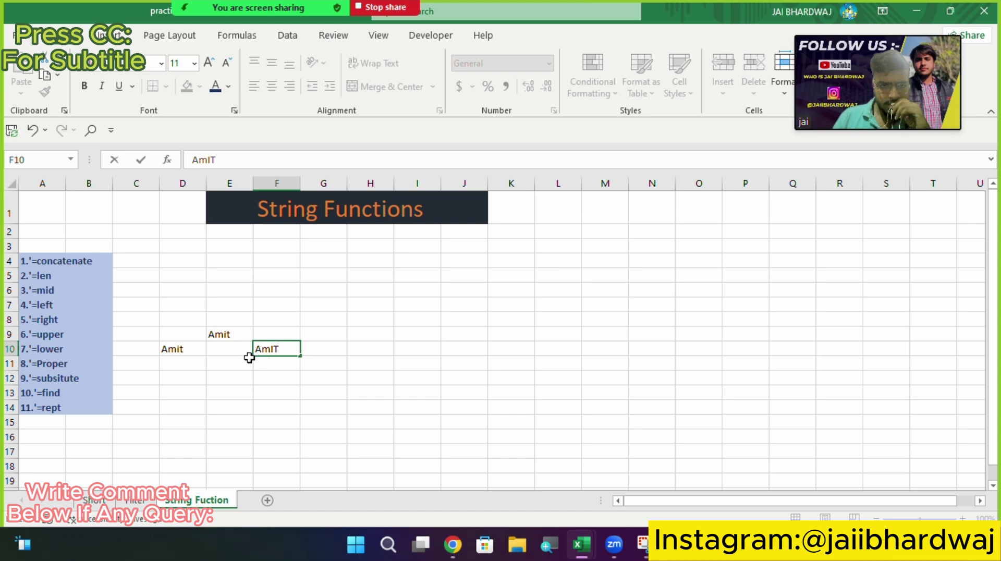
pyautogui.press('Return')
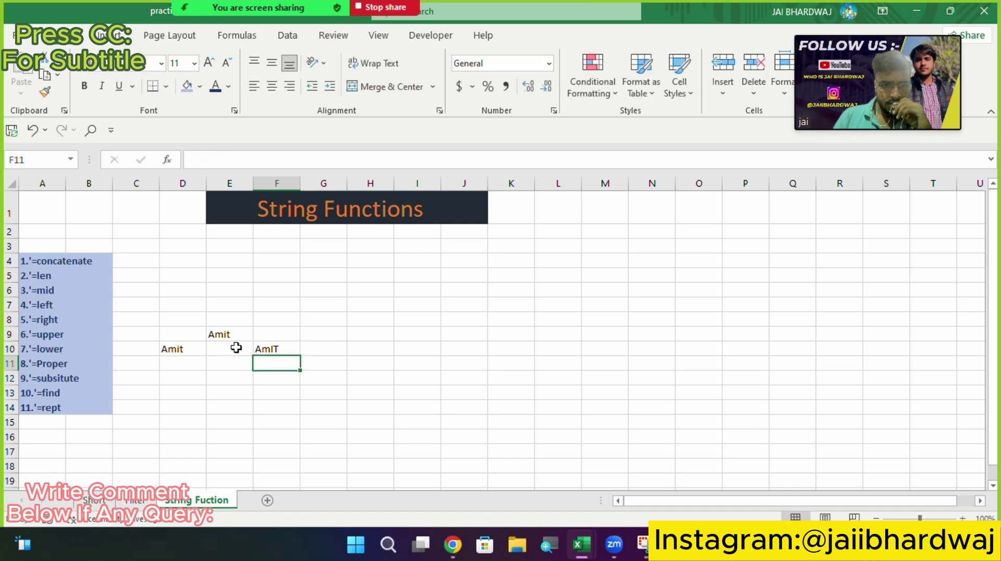
# Step: In cell E11, convert the mixed-case name in F10 to proper case with the formula =PROPER(F10)
pyautogui.click(214, 364)
pyautogui.write('=')
pyautogui.press('BackSpace')
pyautogui.press('BackSpace')
pyautogui.write('=P')
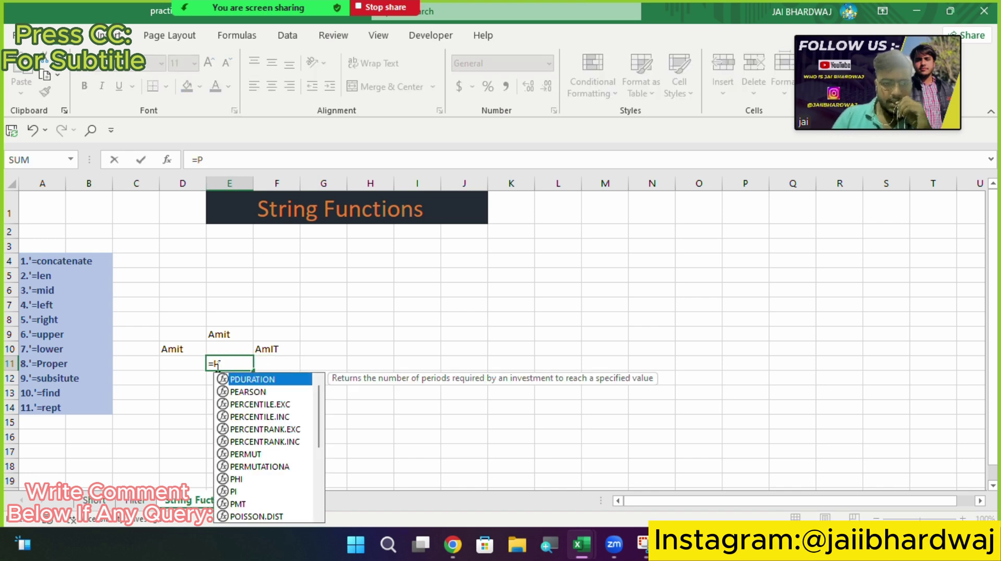
pyautogui.press('BackSpace')
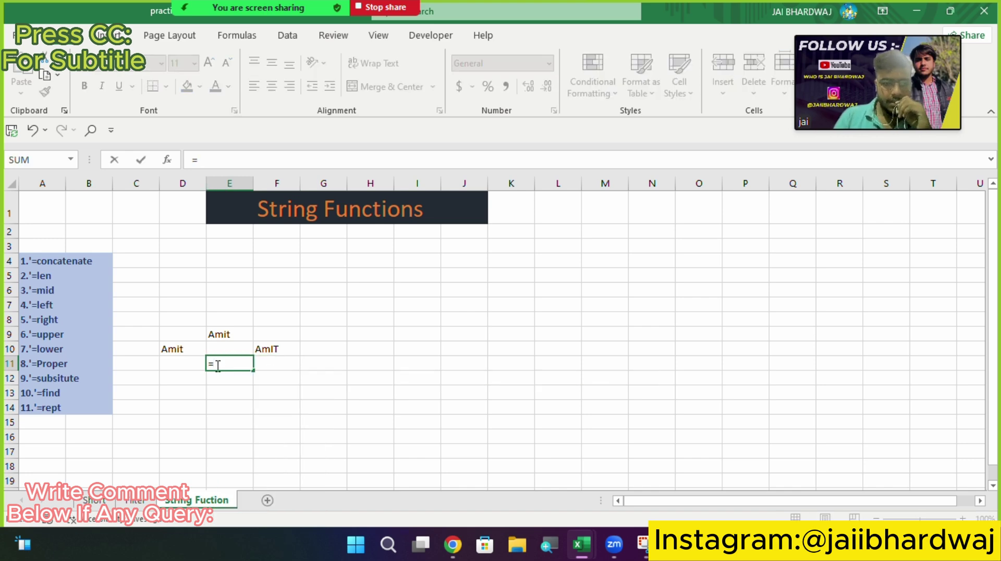
pyautogui.write('Pr')
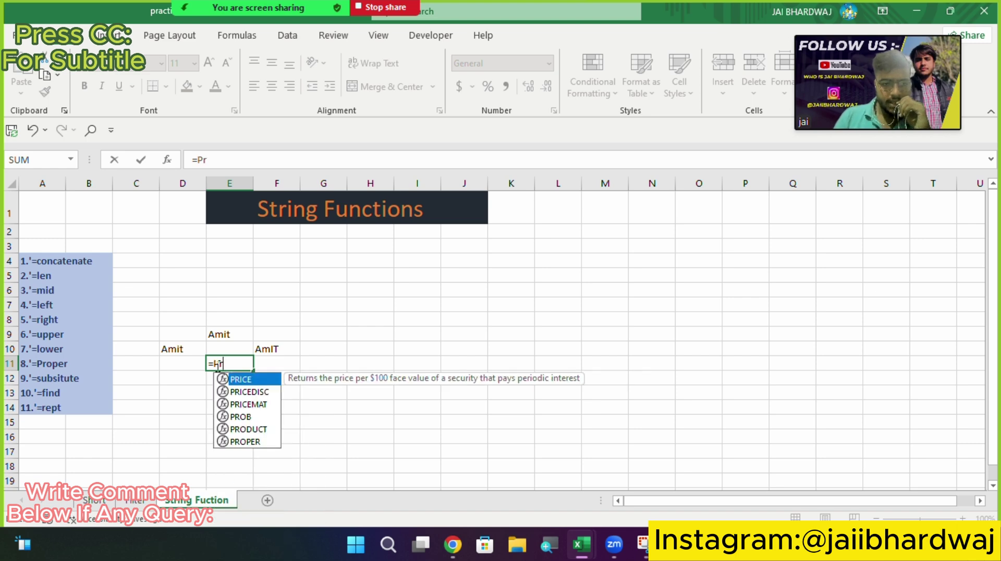
pyautogui.write('op')
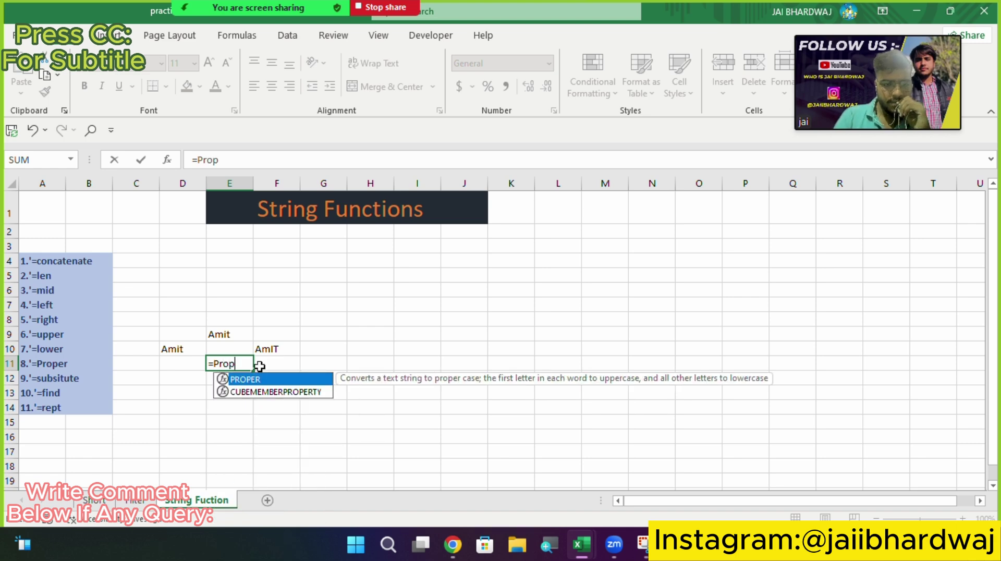
pyautogui.press('Tab')
pyautogui.click(274, 350)
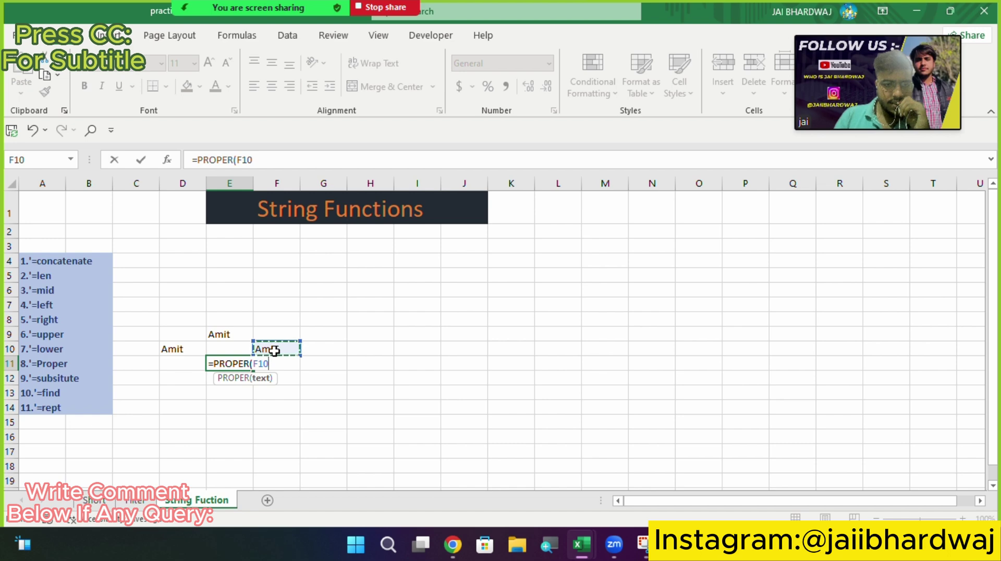
pyautogui.write(')')
pyautogui.press('Return')
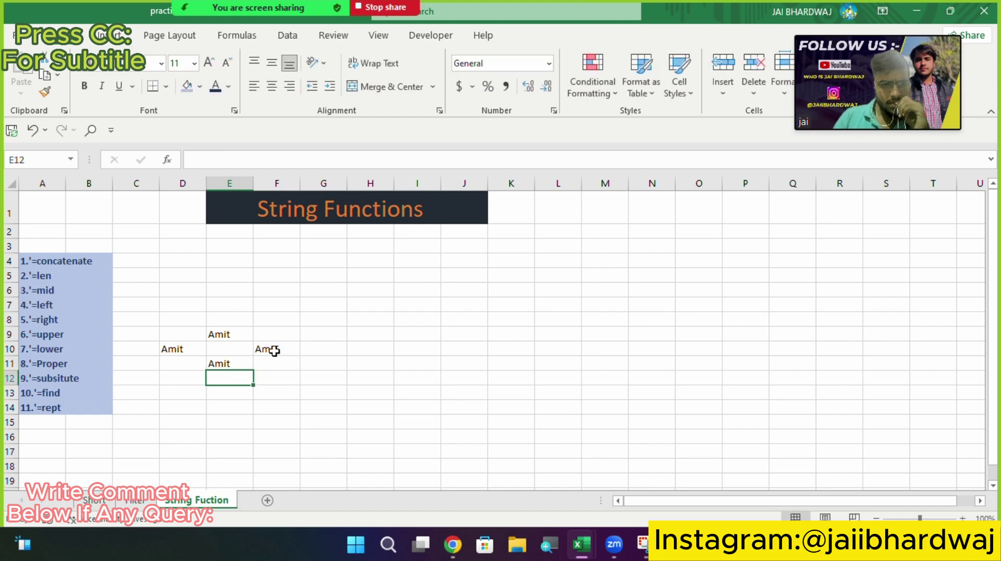
pyautogui.doubleClick(214, 363)
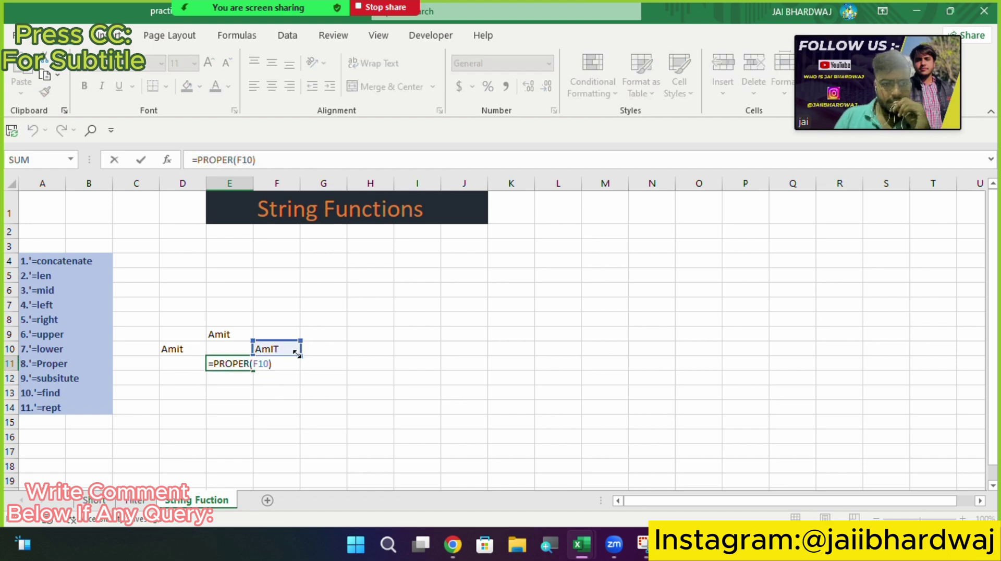
pyautogui.press('Return')
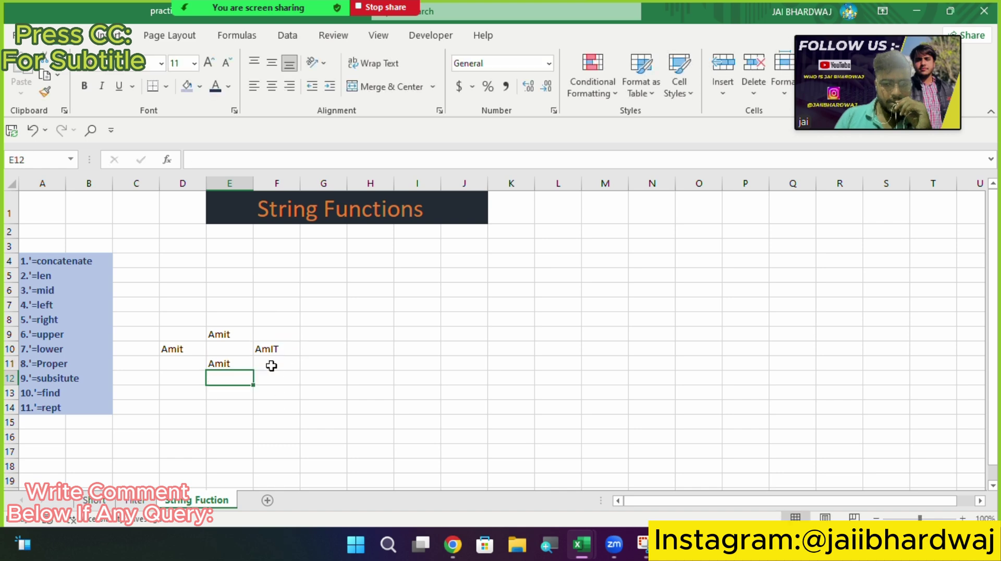
# Step: Enter the sample text Jammu in cell E16
pyautogui.click(170, 419)
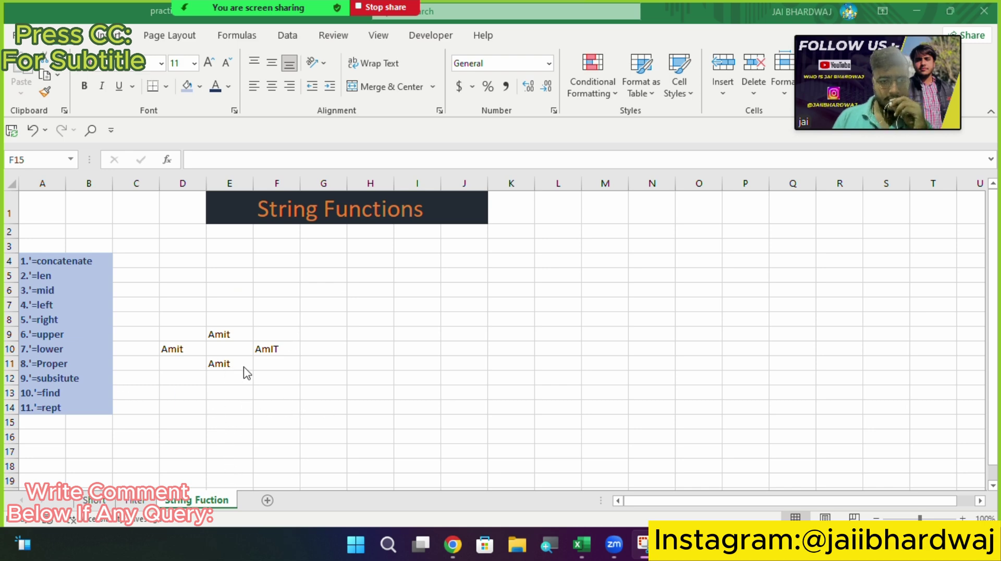
pyautogui.click(229, 438)
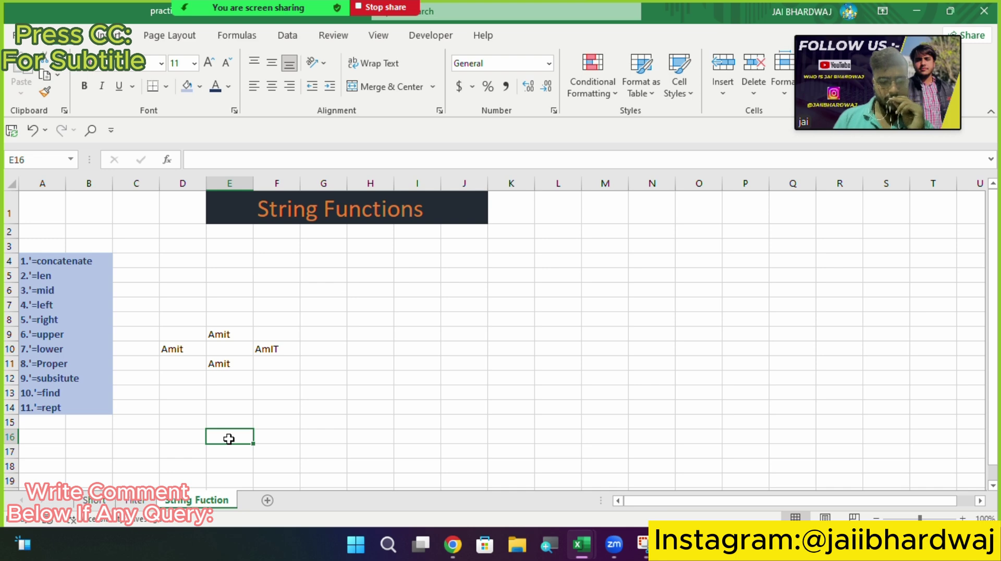
pyautogui.write('Janm')
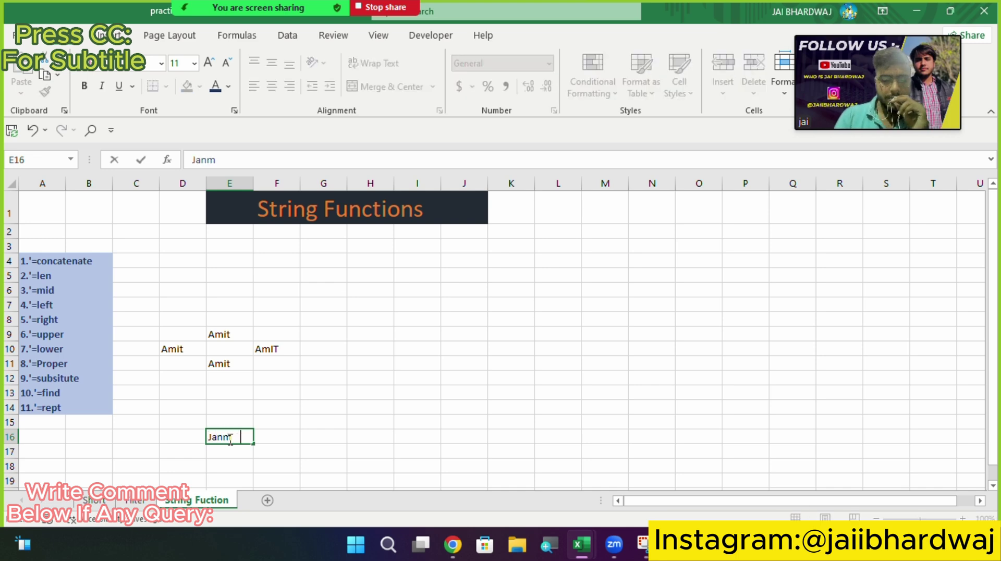
pyautogui.write('m')
pyautogui.press('BackSpace')
pyautogui.press('BackSpace')
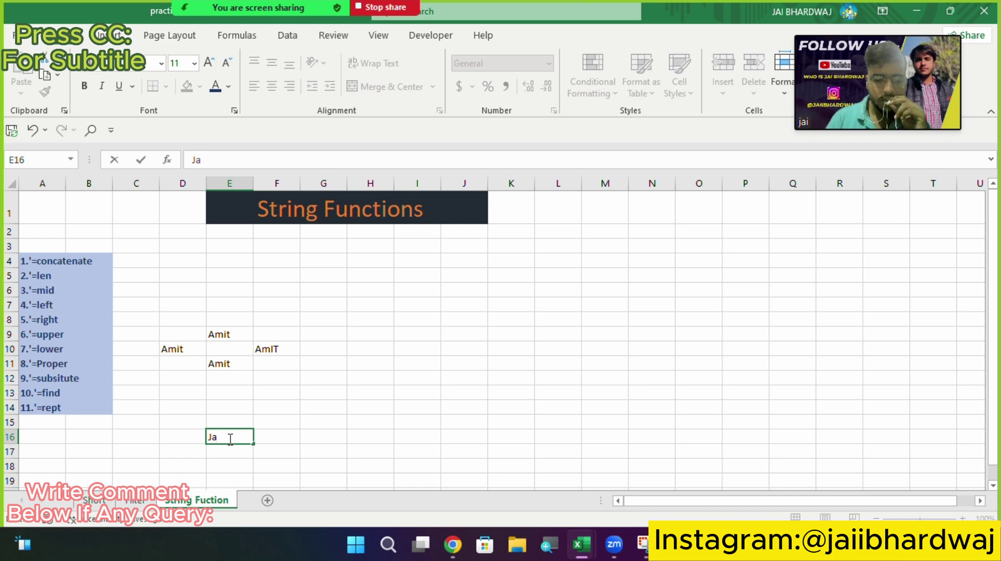
pyautogui.write('mmu')
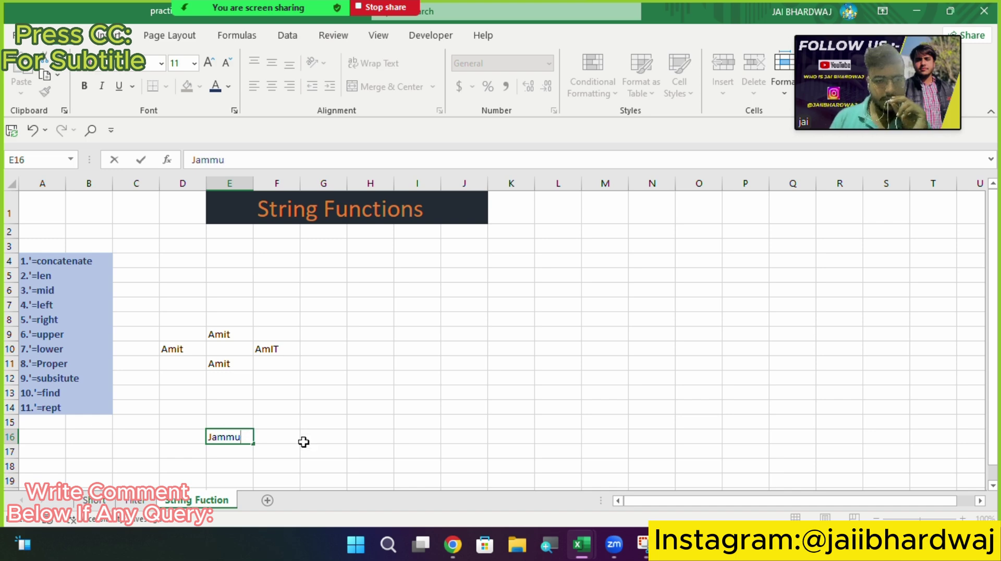
# Step: In cell F16, enter =SUBSTITUTE(E16,"j","k") to replace the letter j with k, and recheck the formula
pyautogui.click(257, 440)
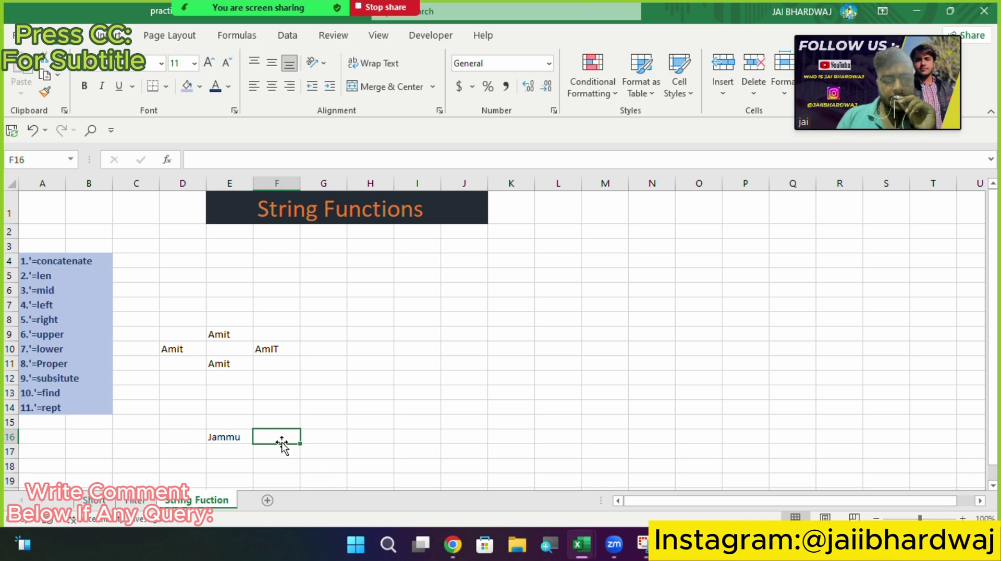
pyautogui.write('=')
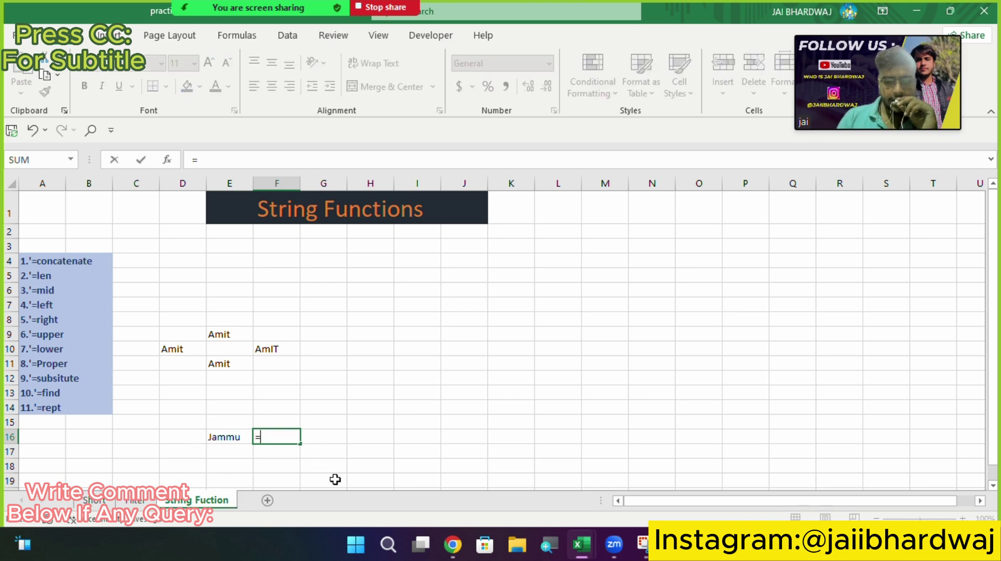
pyautogui.write('sub')
pyautogui.press('Tab')
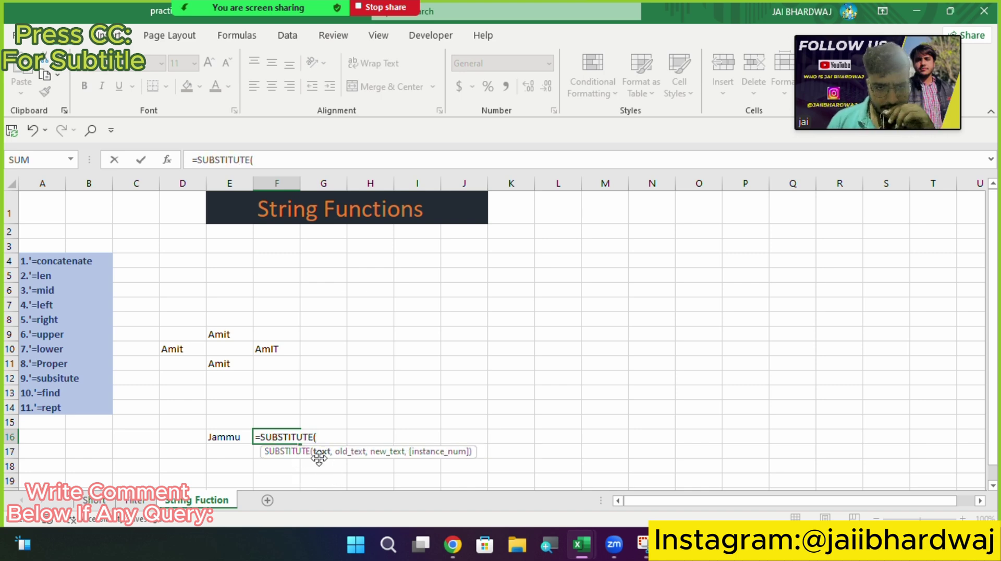
pyautogui.click(226, 439)
pyautogui.write(',')
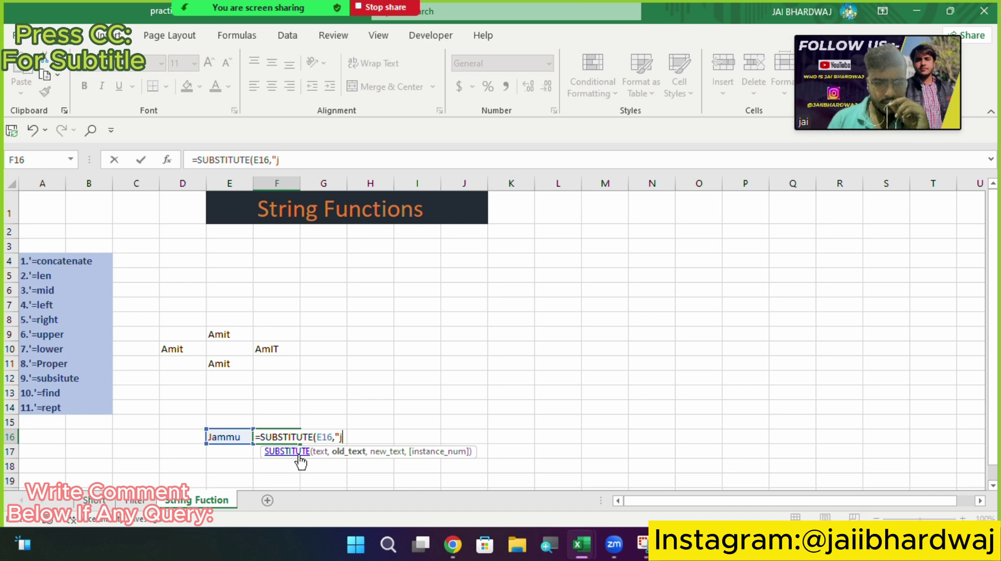
pyautogui.write('j"')
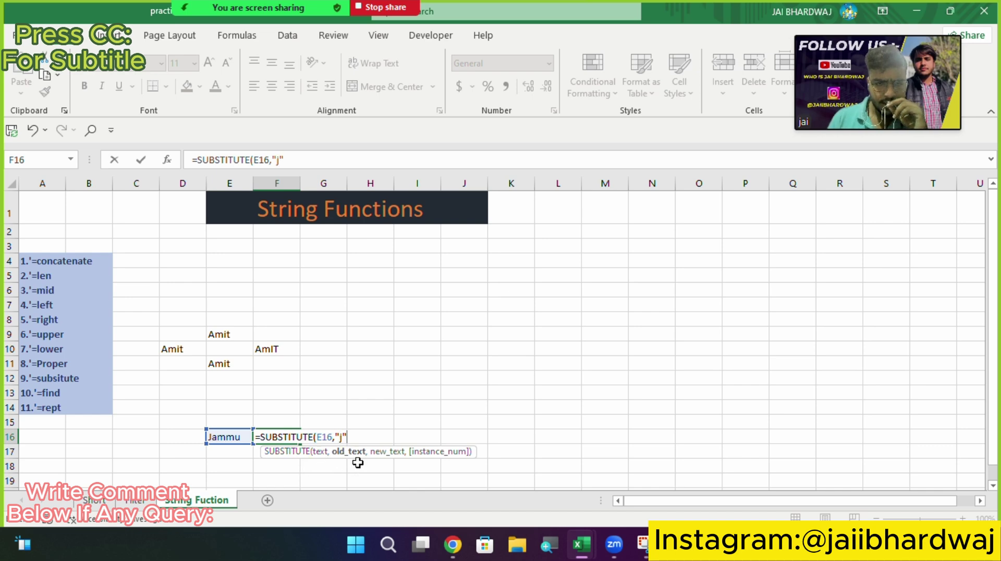
pyautogui.write(',')
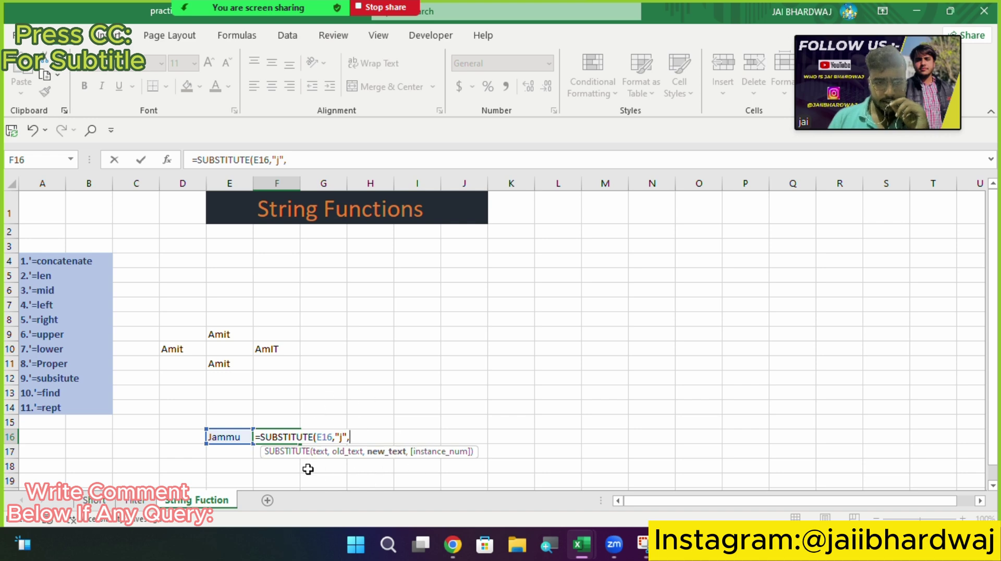
pyautogui.write('k')
pyautogui.press('BackSpace')
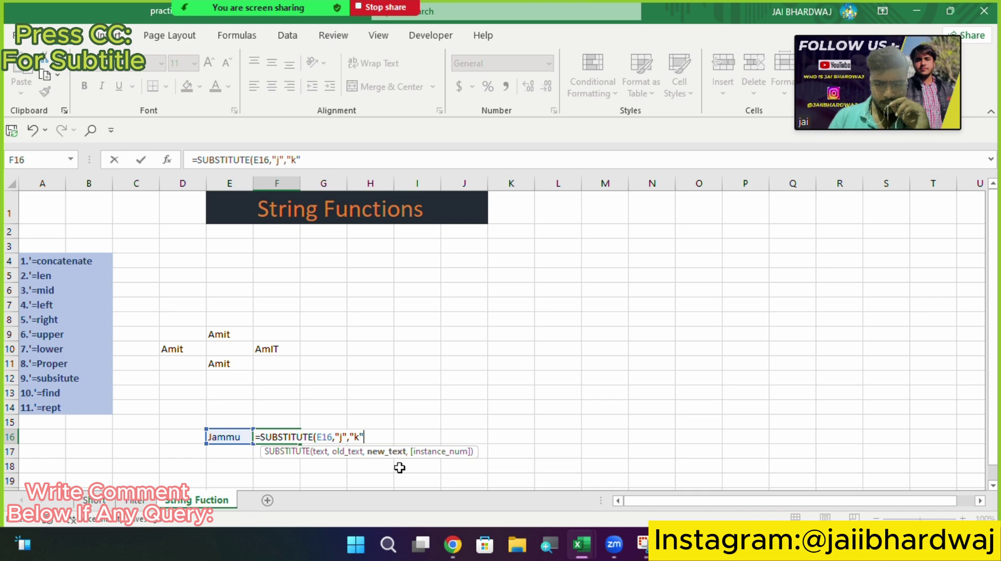
pyautogui.write(')')
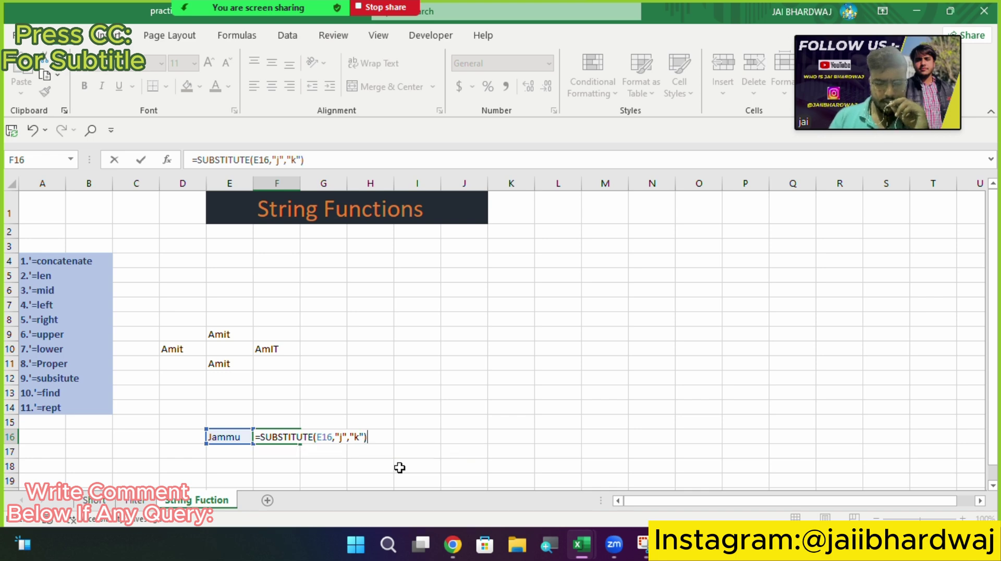
pyautogui.press('Return')
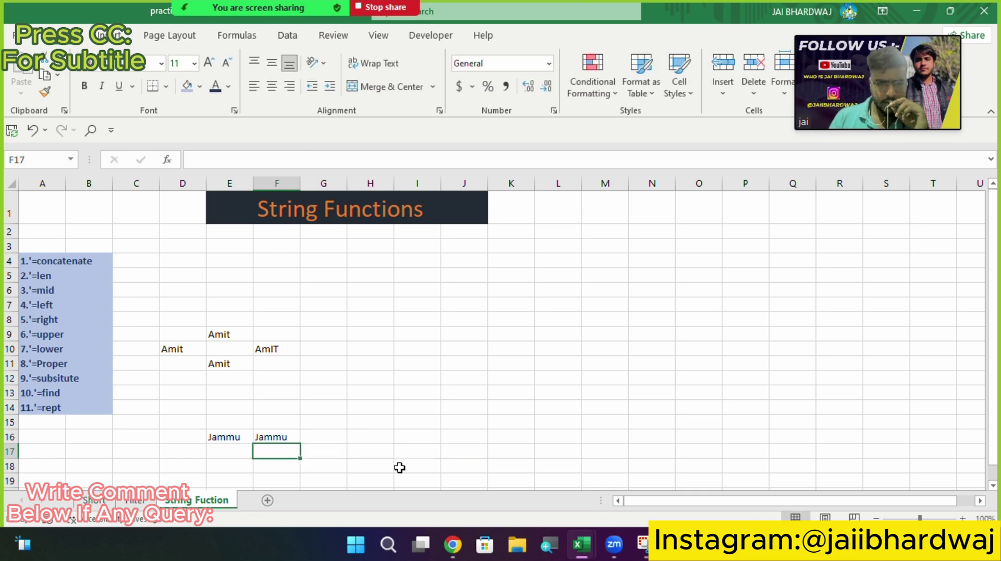
pyautogui.doubleClick(282, 436)
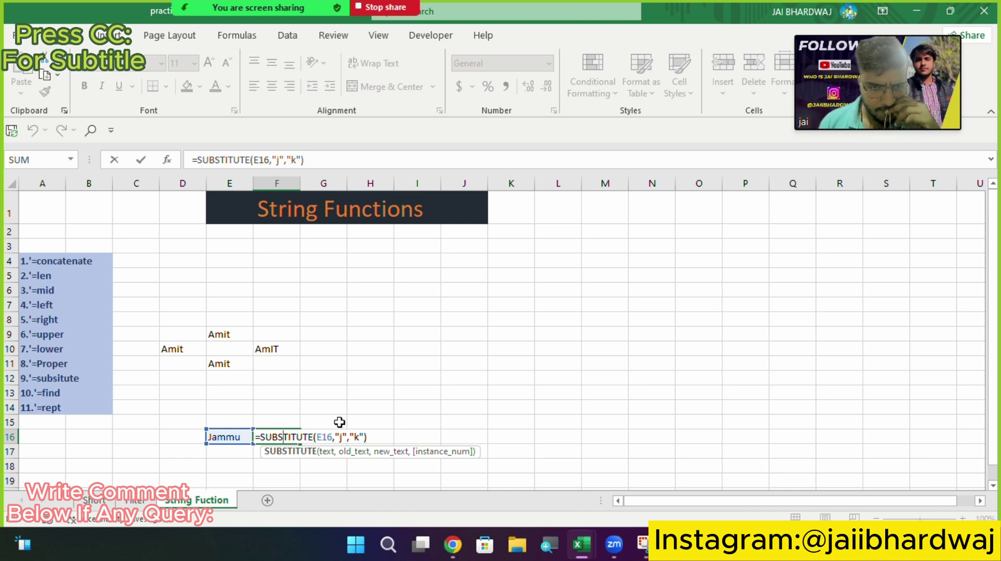
pyautogui.press('Return')
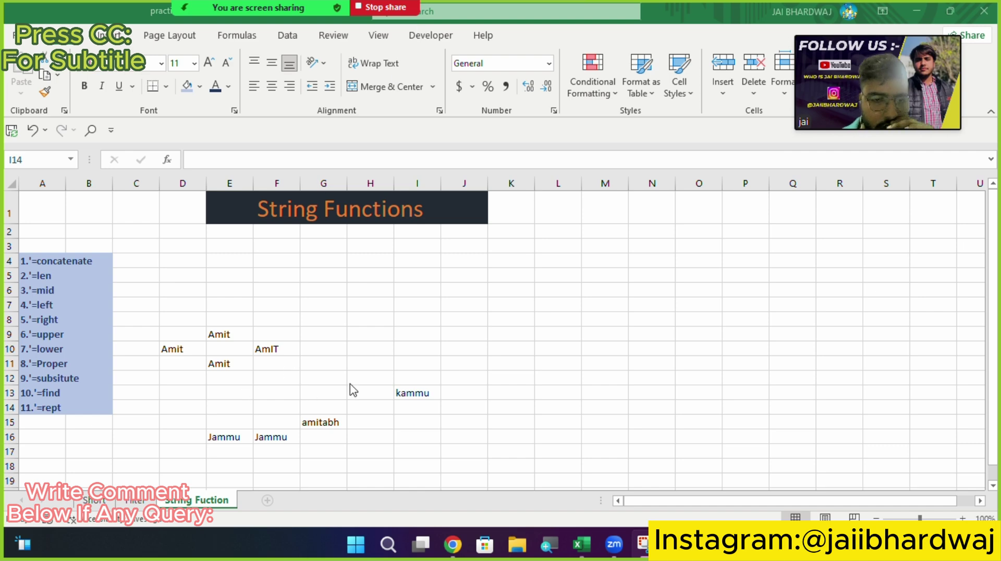
# Step: Clear the extra sample texts from cells G15 and I13
pyautogui.moveTo(438, 379); pyautogui.dragTo(307, 444)
pyautogui.press('Delete')
pyautogui.click(309, 441)
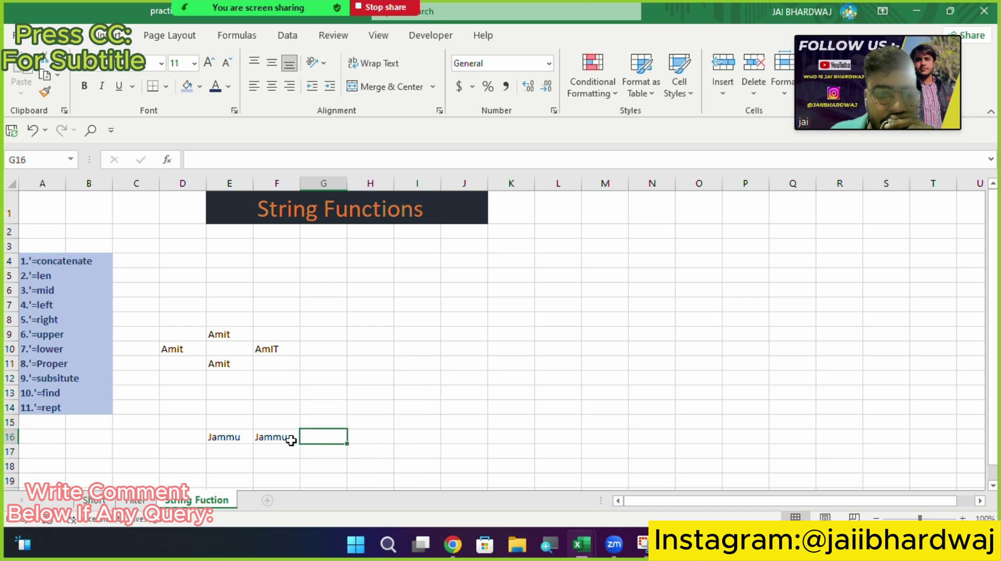
# Step: In cell G16, enter =SUBSTITUTE(F16,"J","k") to replace the capital J with k
pyautogui.click(290, 442)
pyautogui.click(324, 436)
pyautogui.write('=')
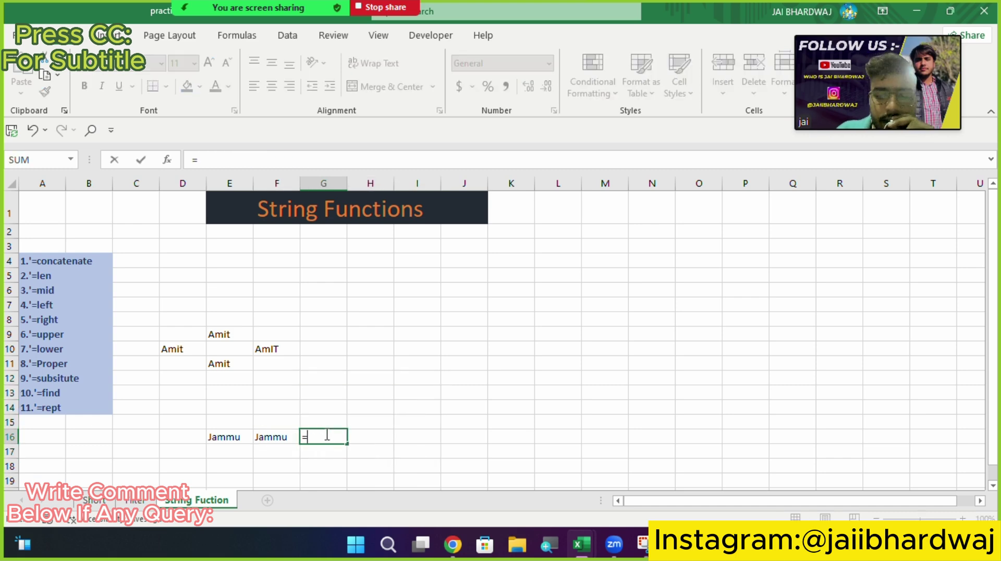
pyautogui.write('sub')
pyautogui.press('Tab')
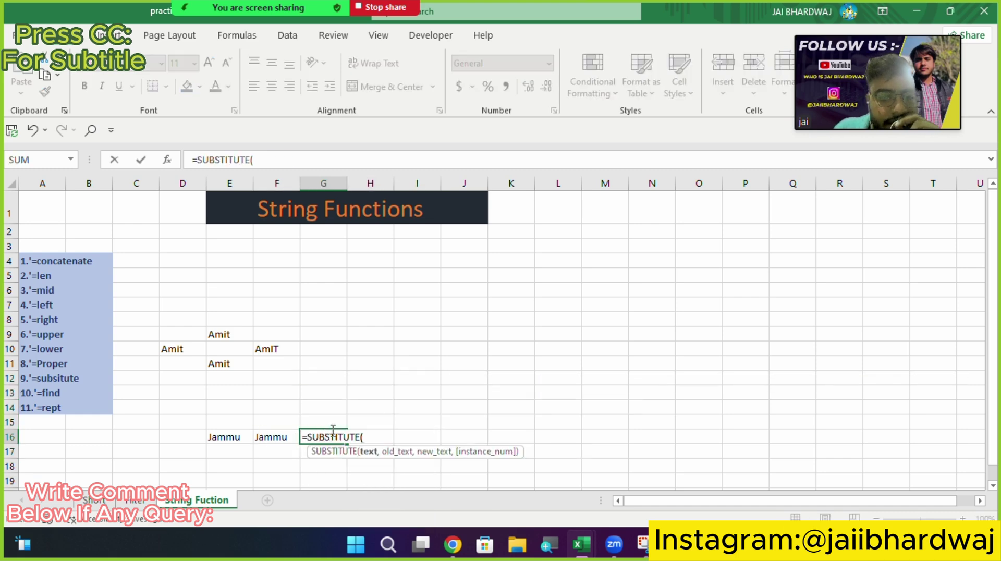
pyautogui.click(272, 436)
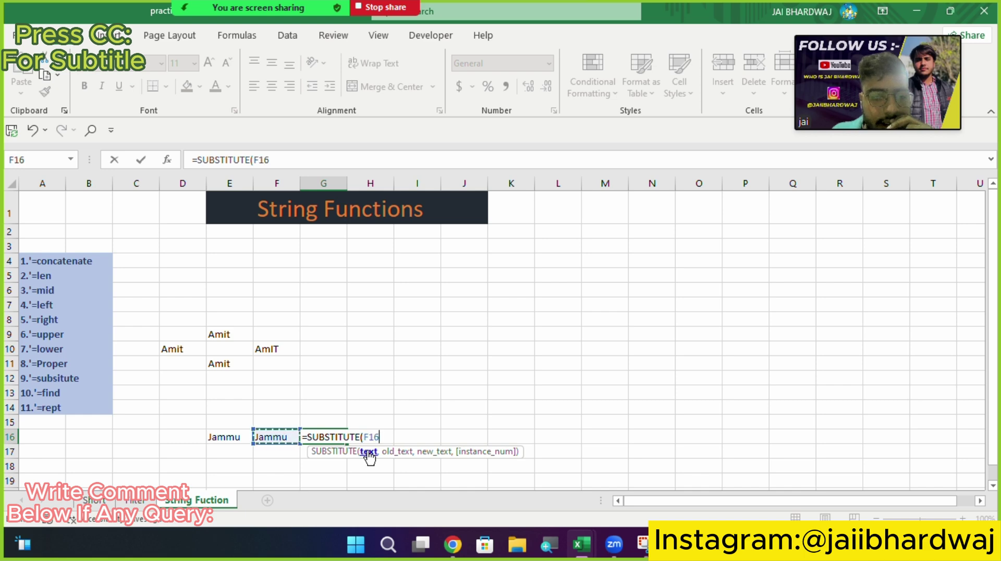
pyautogui.write(',')
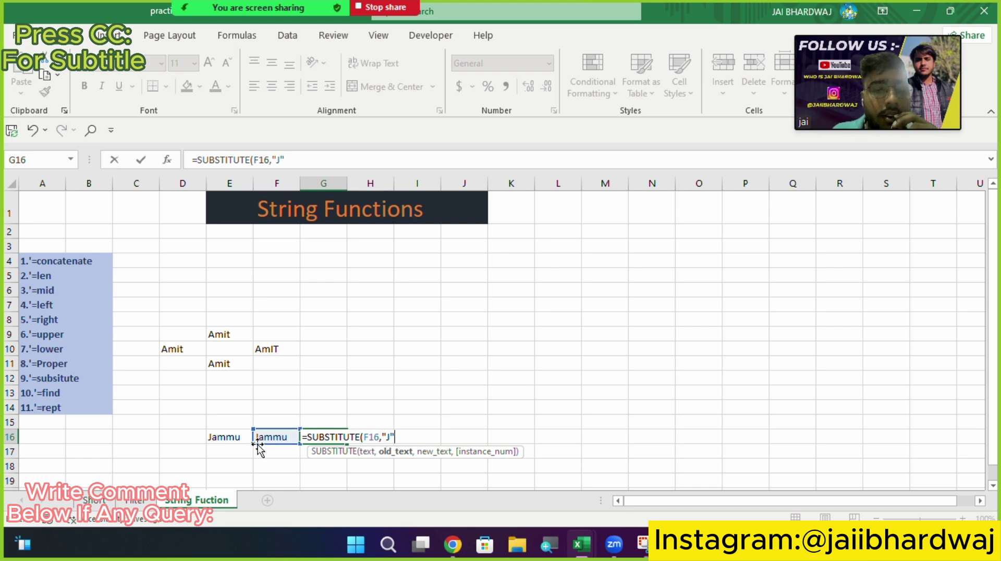
pyautogui.write('"J"')
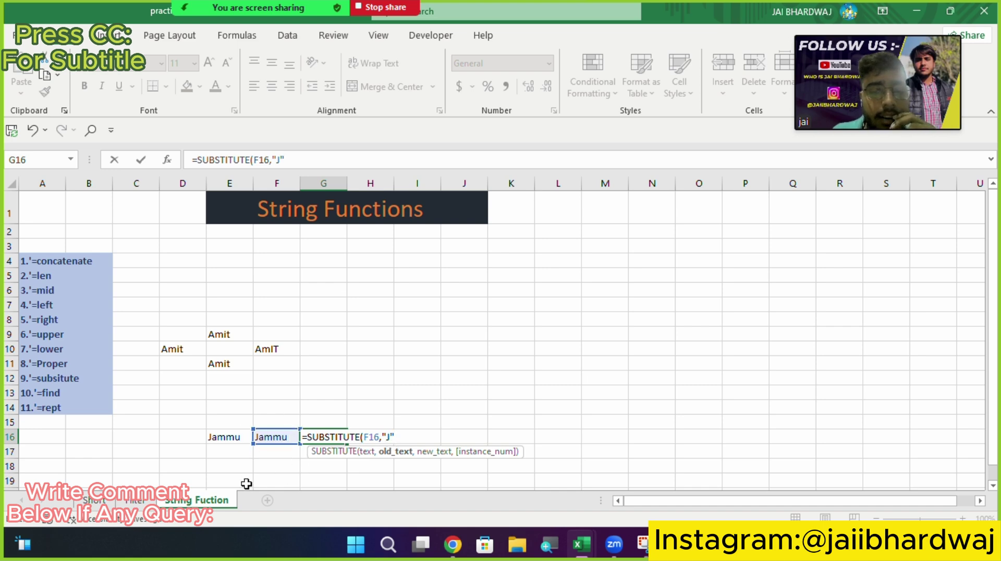
pyautogui.write(',"k')
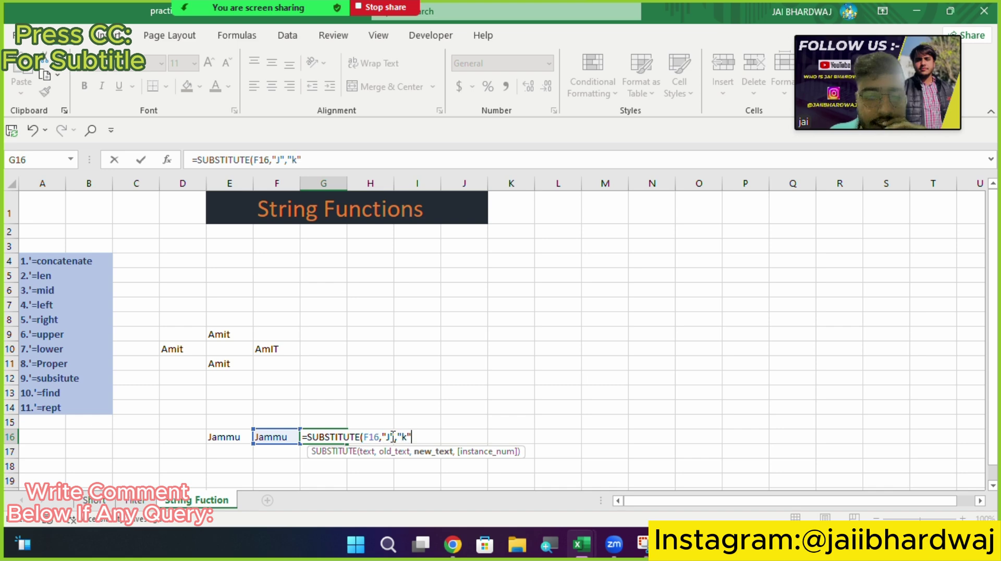
pyautogui.write(')')
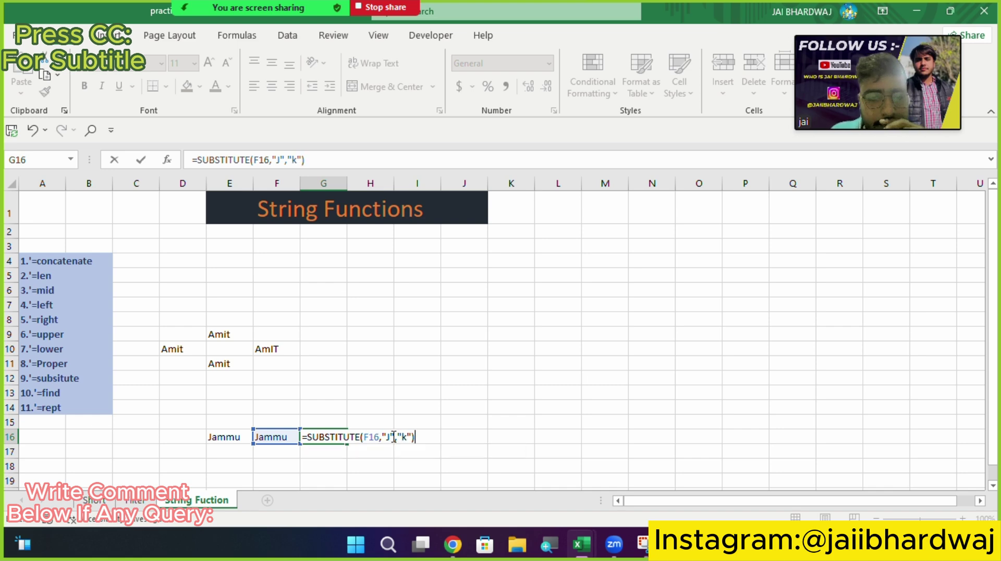
pyautogui.press('Return')
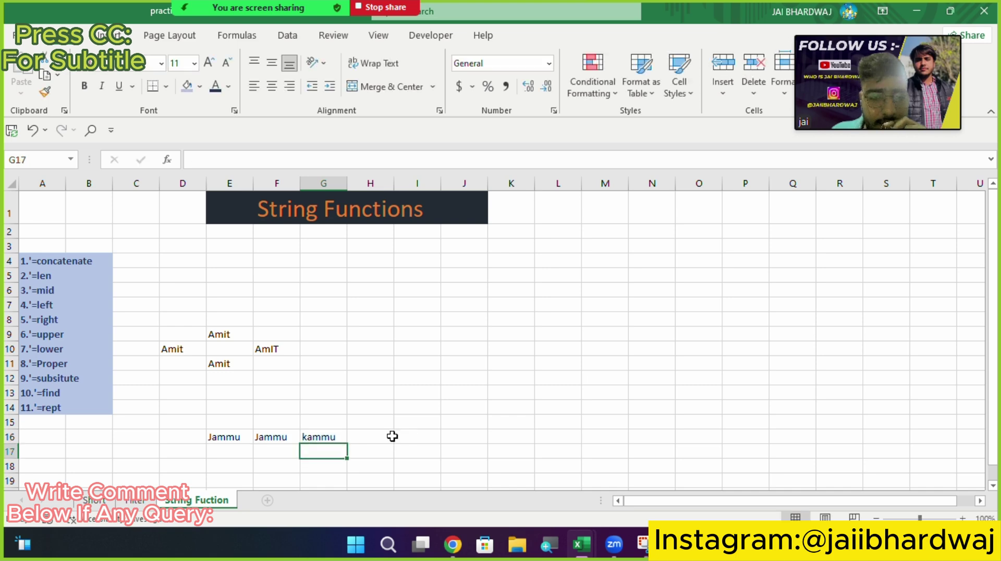
# Step: Enter a short lowercase sample first name starting with r in cell F17
pyautogui.click(266, 452)
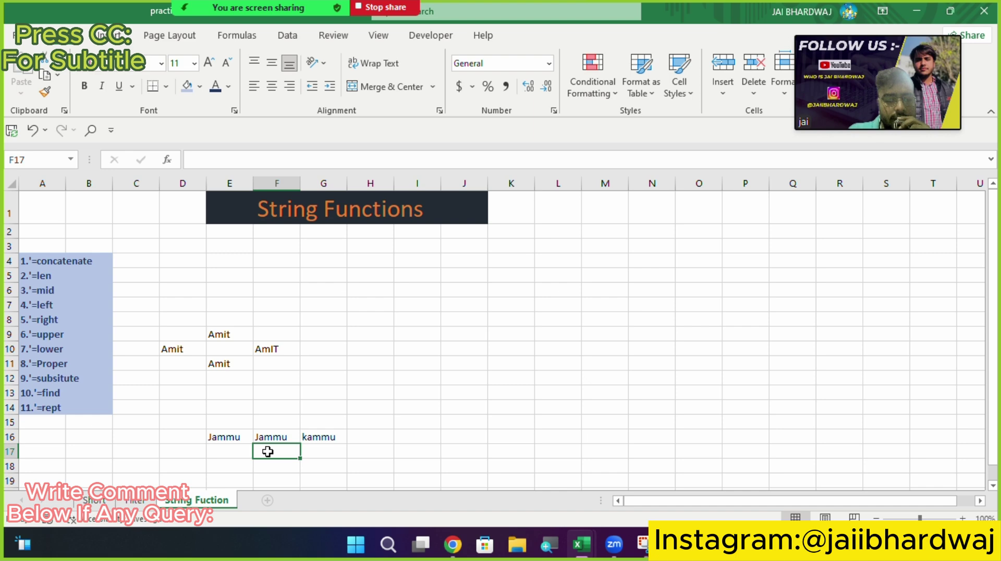
pyautogui.write('ram')
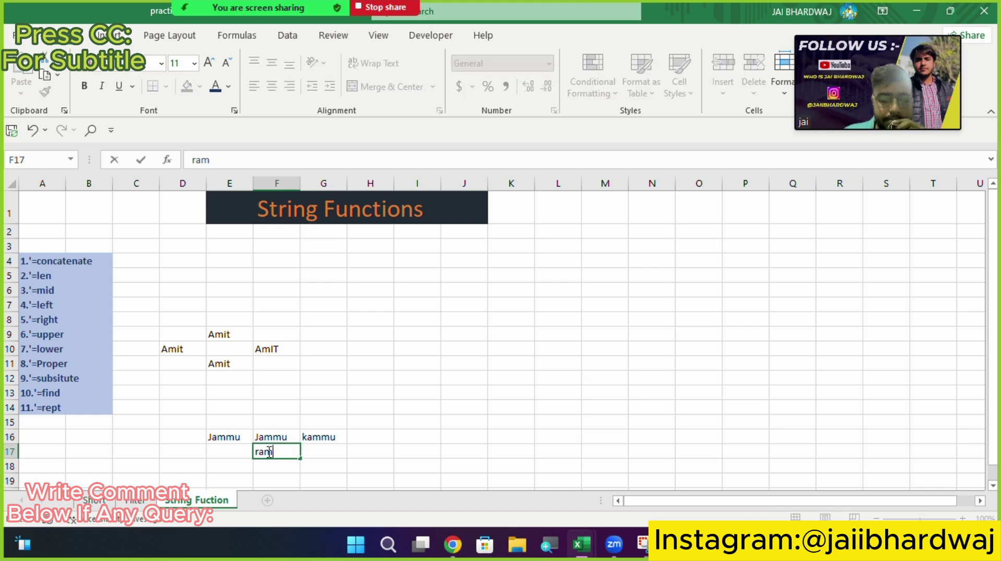
pyautogui.click(228, 452)
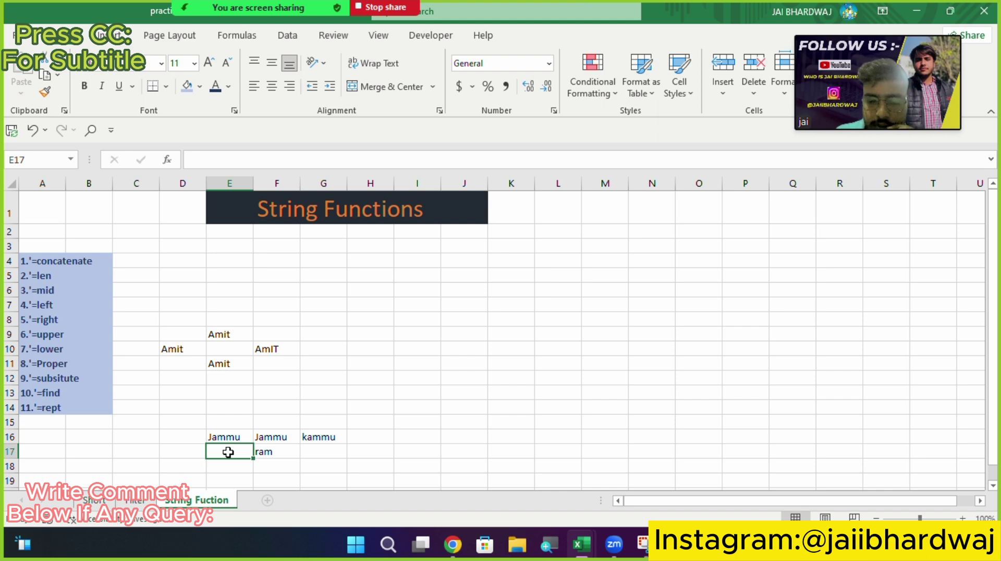
pyautogui.write('=sub')
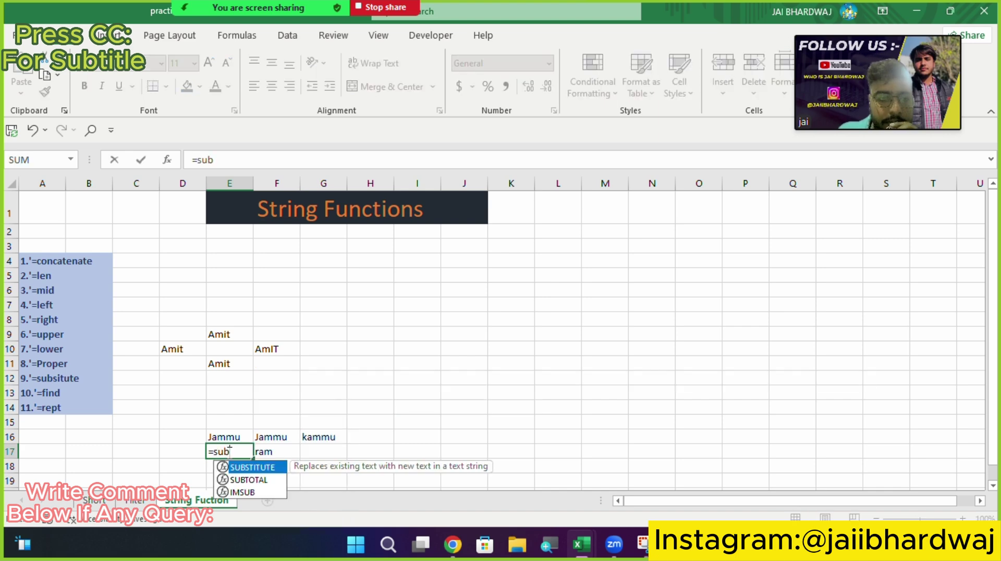
pyautogui.press('Tab')
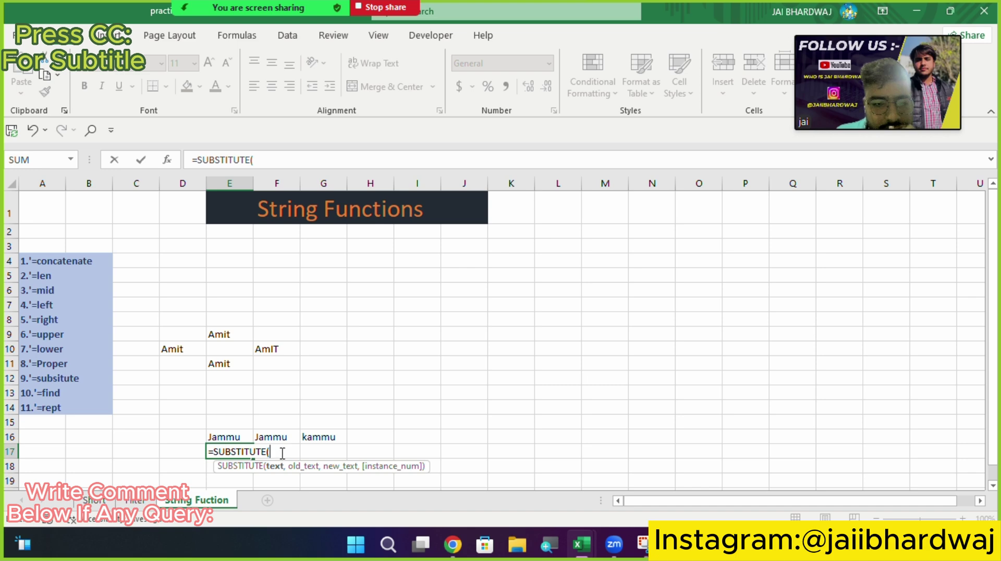
pyautogui.doubleClick(246, 452)
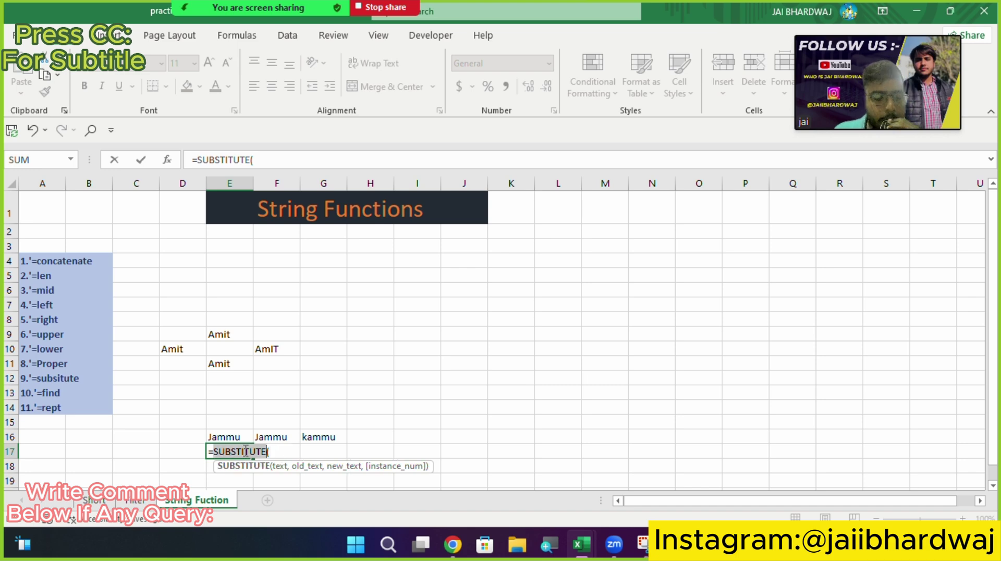
pyautogui.press('Escape')
# Step: In cell D17, enter =SUBSTITUTE(F17,"r","shy") to replace the letter r in F17 with shy
pyautogui.click(168, 452)
pyautogui.write('=')
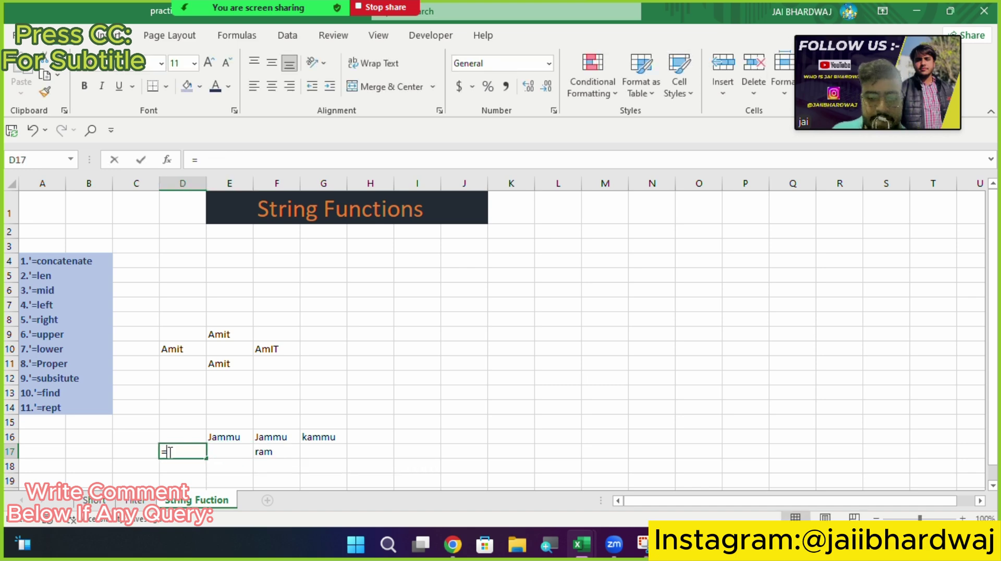
pyautogui.write('sub')
pyautogui.press('Tab')
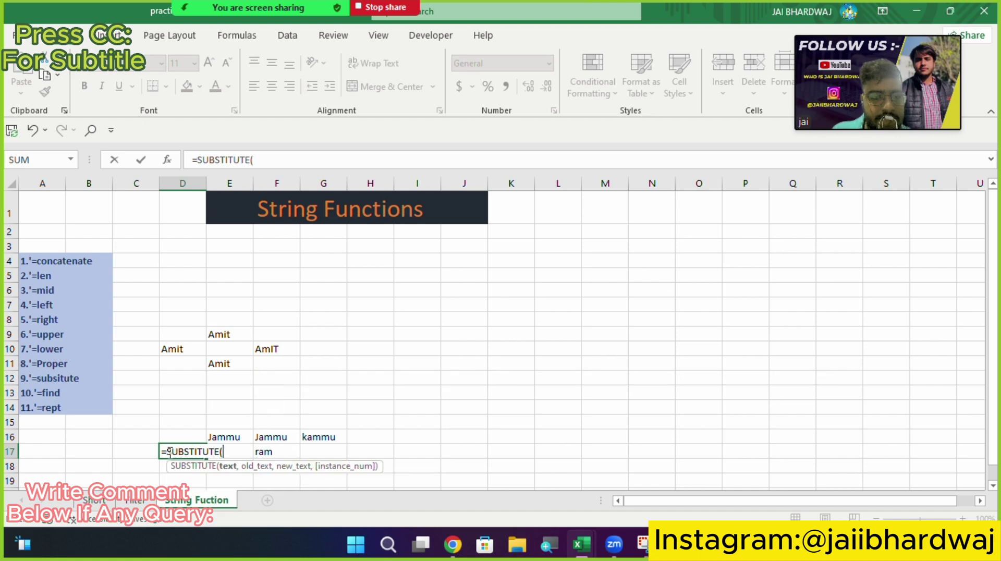
pyautogui.click(270, 452)
pyautogui.write(',')
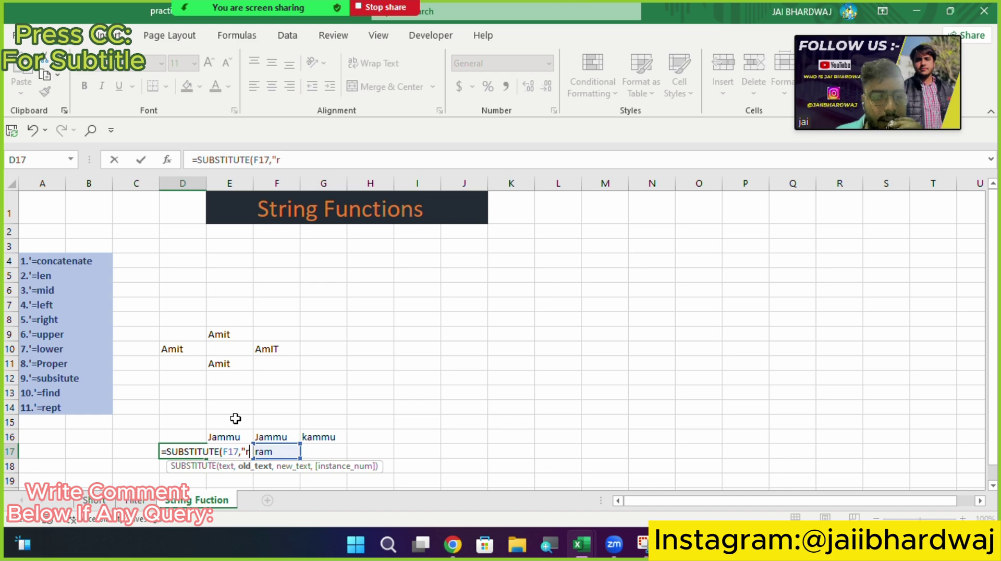
pyautogui.write('"r')
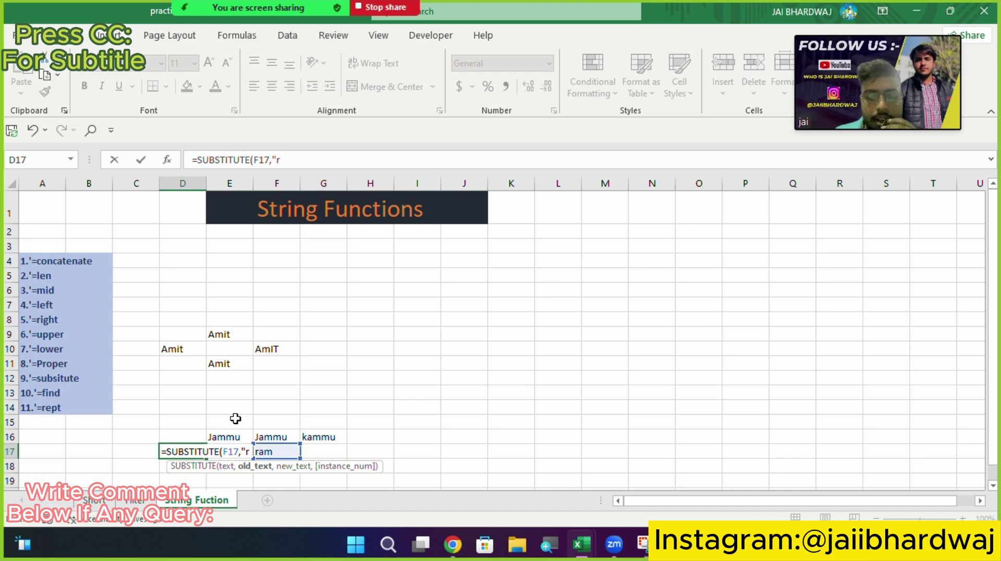
pyautogui.write('","s')
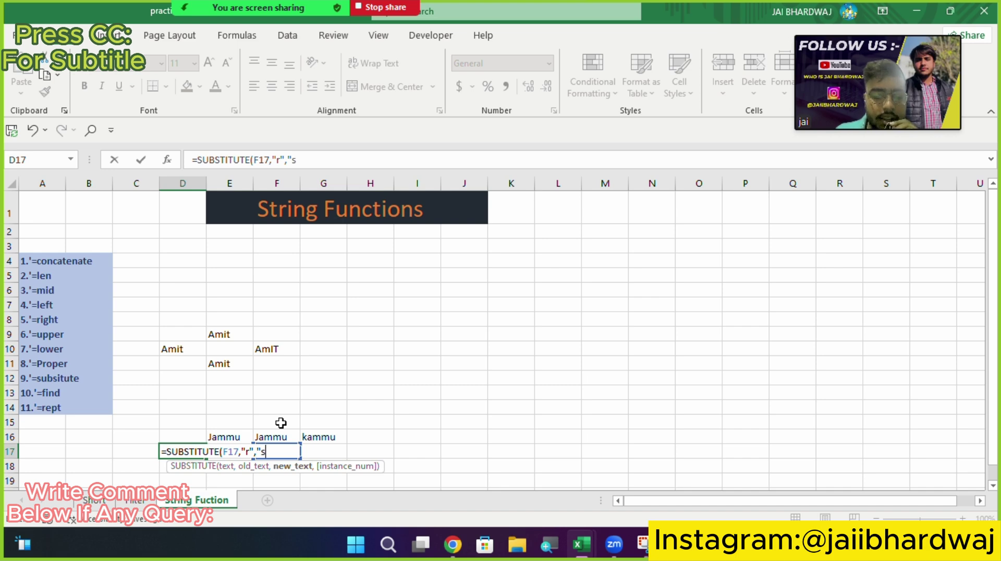
pyautogui.write('h')
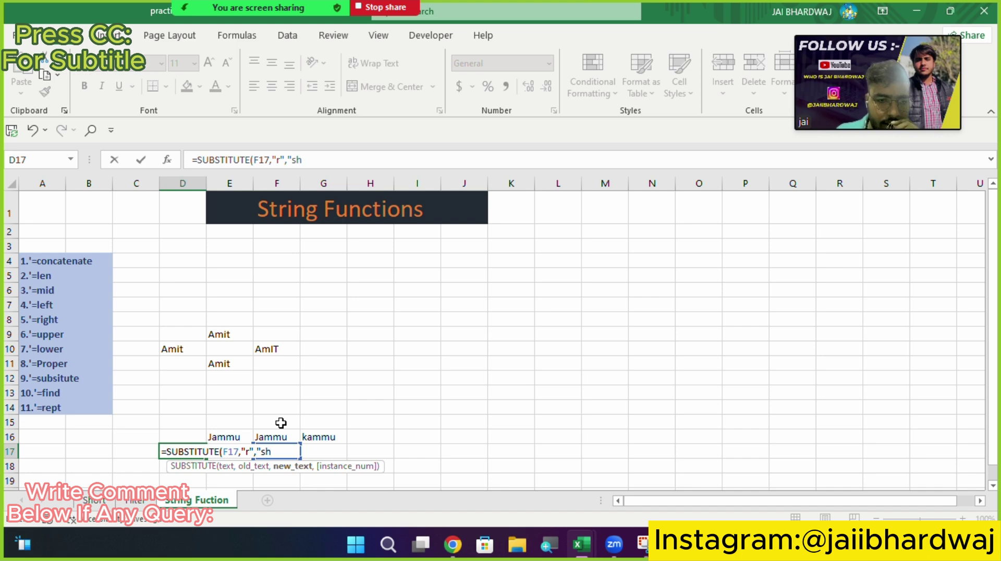
pyautogui.write('iy')
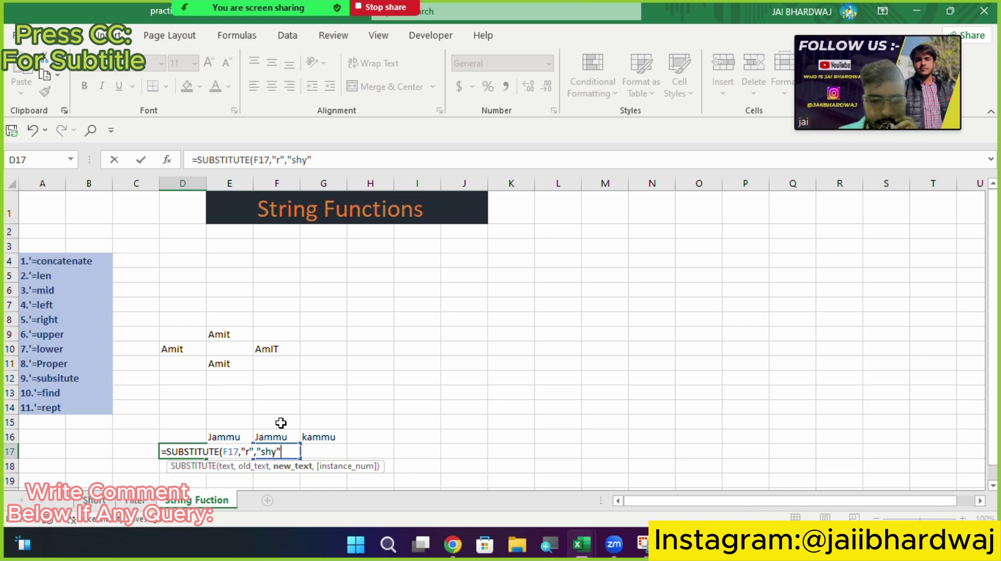
pyautogui.write('")')
pyautogui.press('Return')
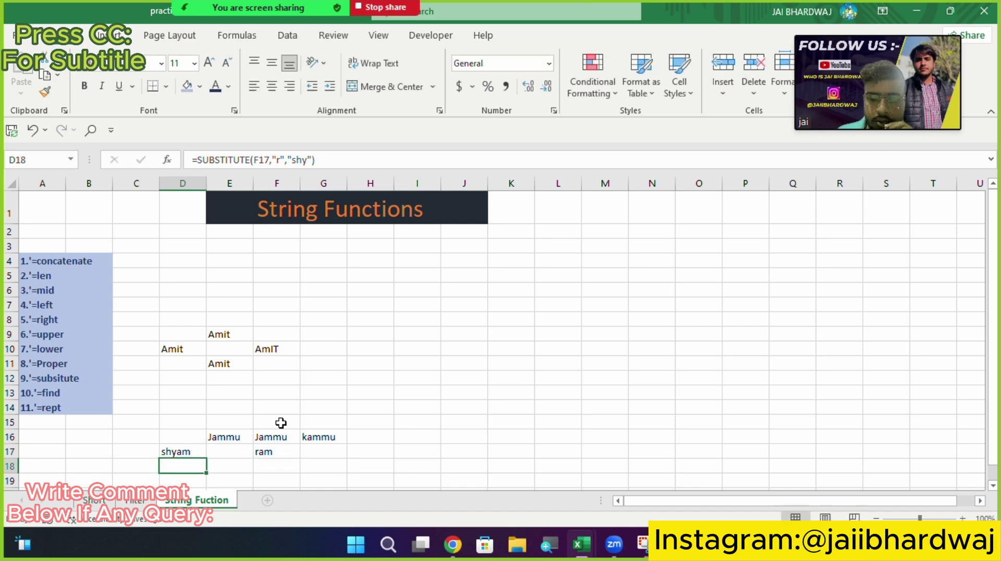
# Step: Recheck the replacement text argument in the SUBSTITUTE formula of cell D17
pyautogui.doubleClick(181, 449)
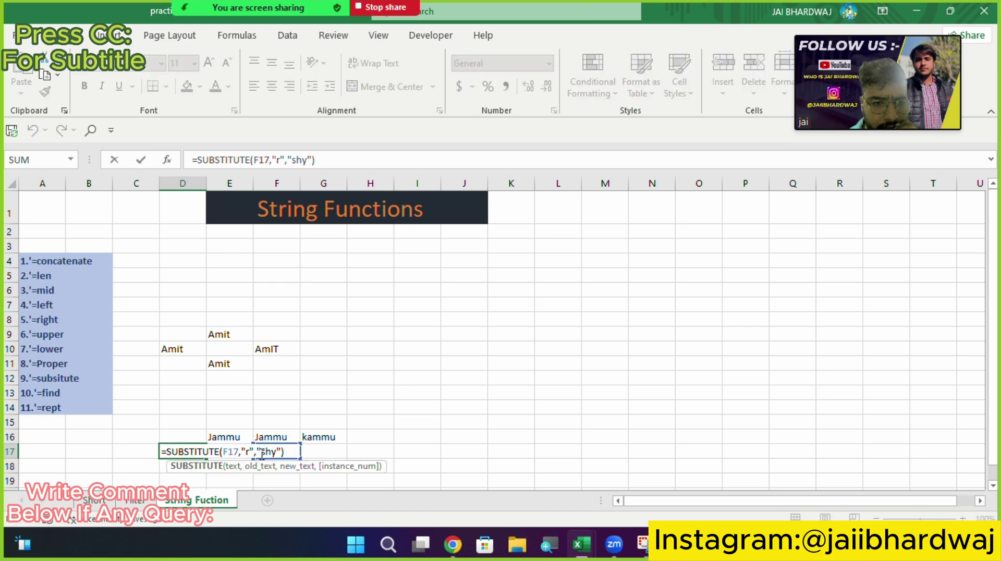
pyautogui.moveTo(261, 454)
pyautogui.mouseDown()
pyautogui.moveTo(282, 453)
pyautogui.moveTo(272, 452)
pyautogui.mouseUp()
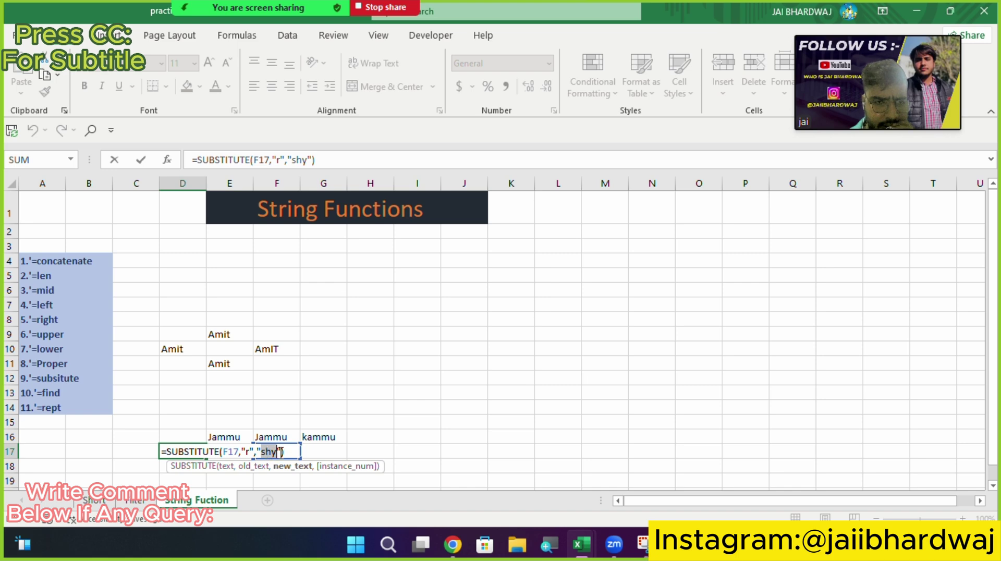
pyautogui.press('Return')
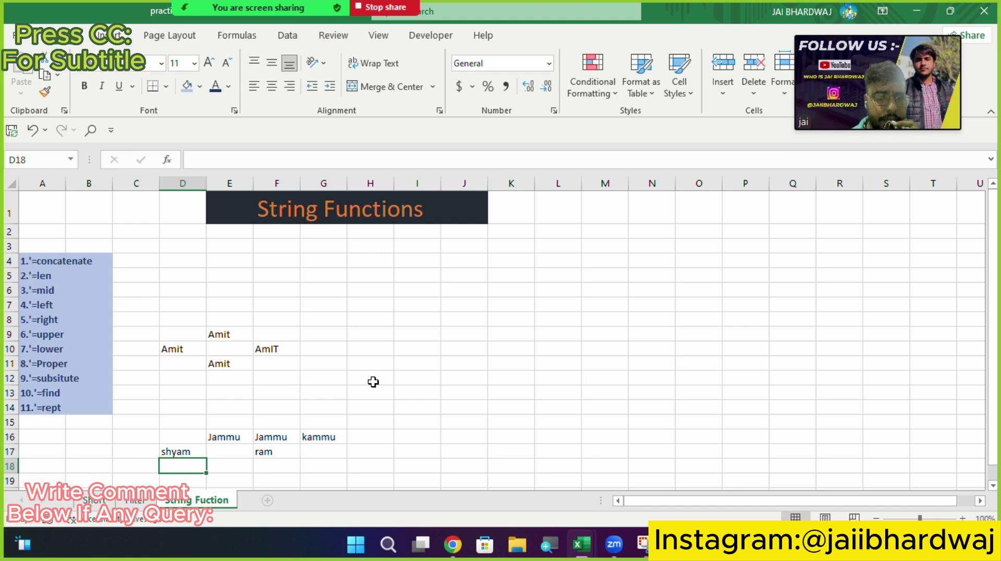
# Step: Begin a FIND formula in cell H11
pyautogui.click(368, 367)
pyautogui.write('=')
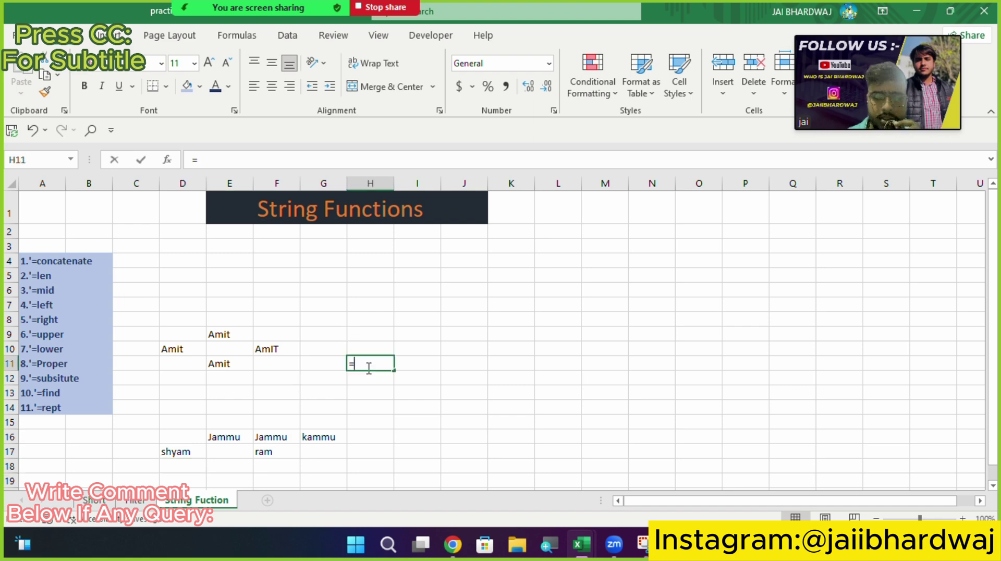
pyautogui.write('find')
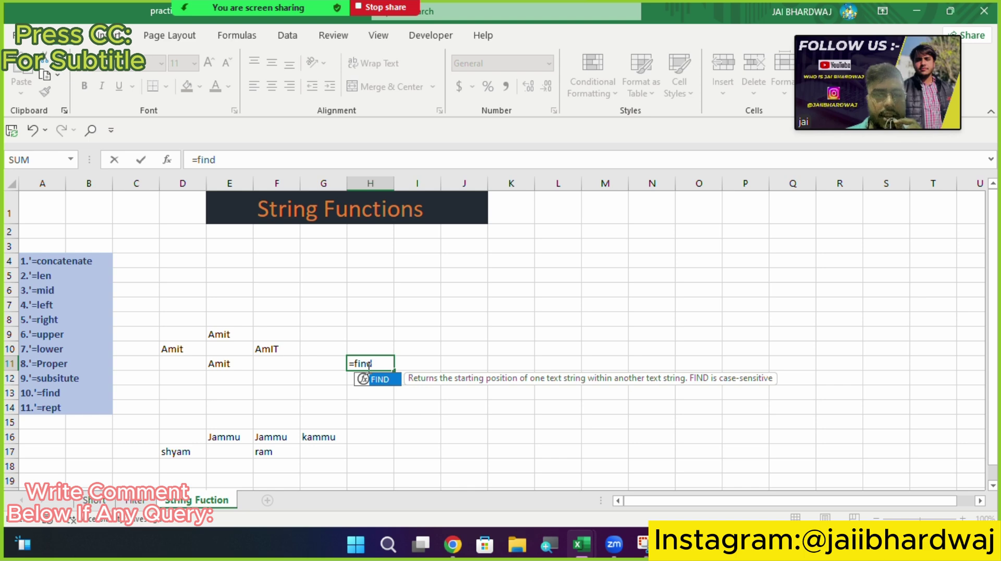
pyautogui.press('Tab')
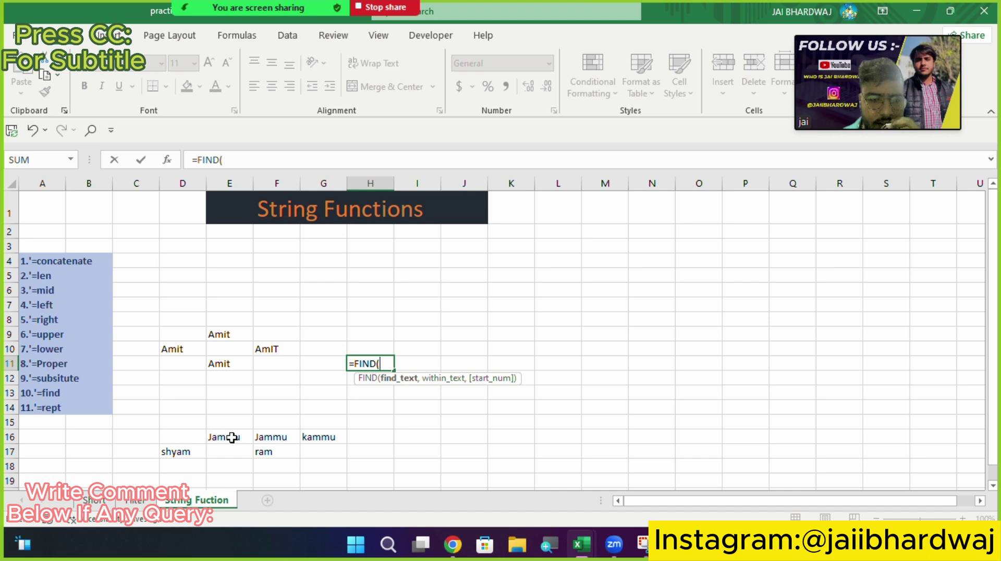
pyautogui.write(',')
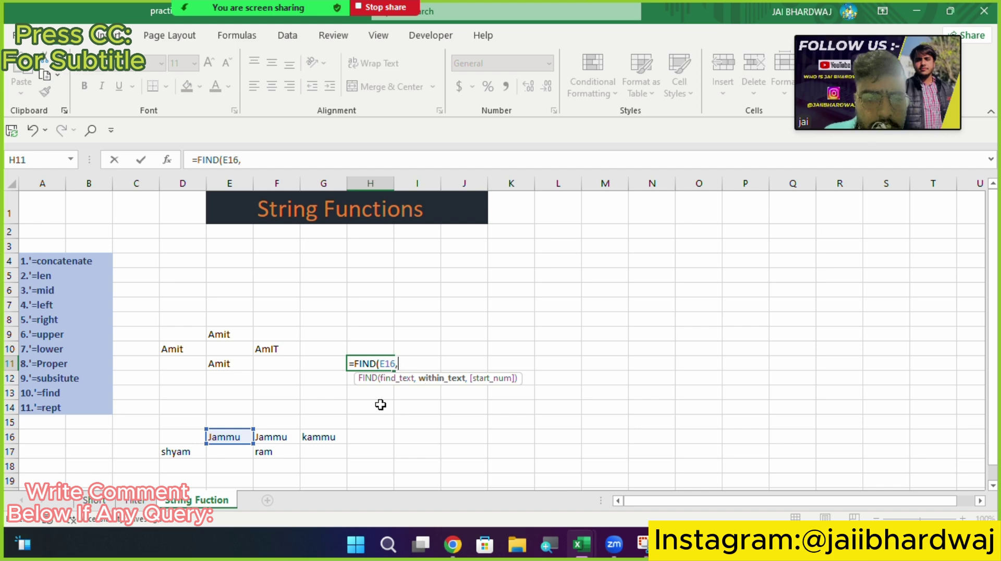
pyautogui.press('BackSpace')
pyautogui.press('BackSpace')
pyautogui.press('BackSpace')
pyautogui.press('BackSpace')
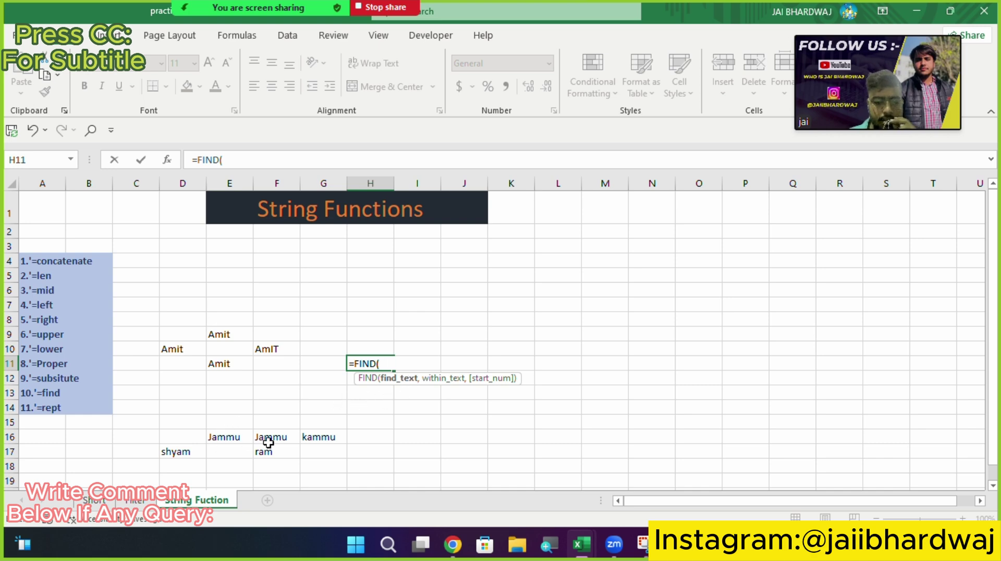
# Step: Complete the formula in H11 as =FIND(u,E16) to locate the letter u in the text of E16
pyautogui.write('u')
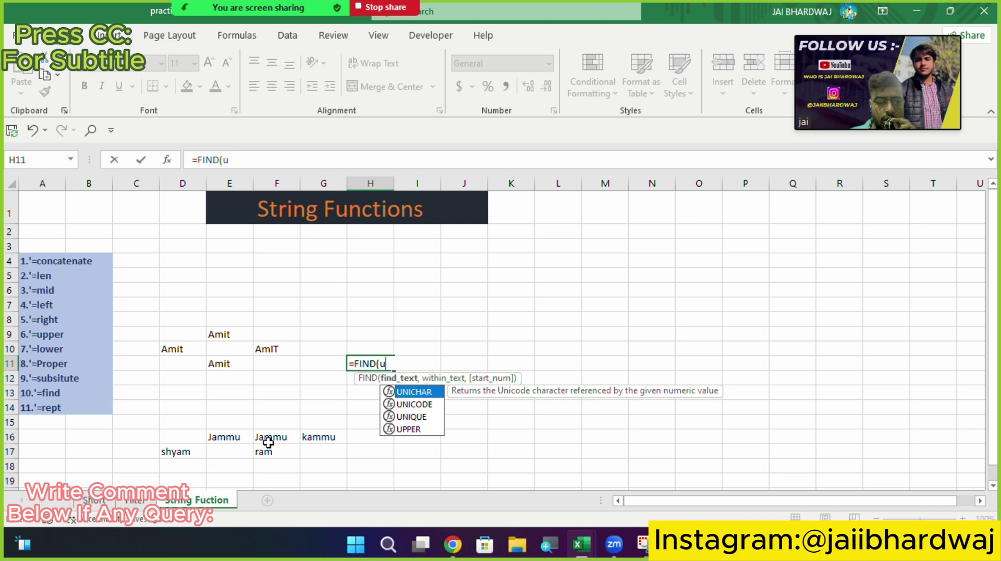
pyautogui.write(',')
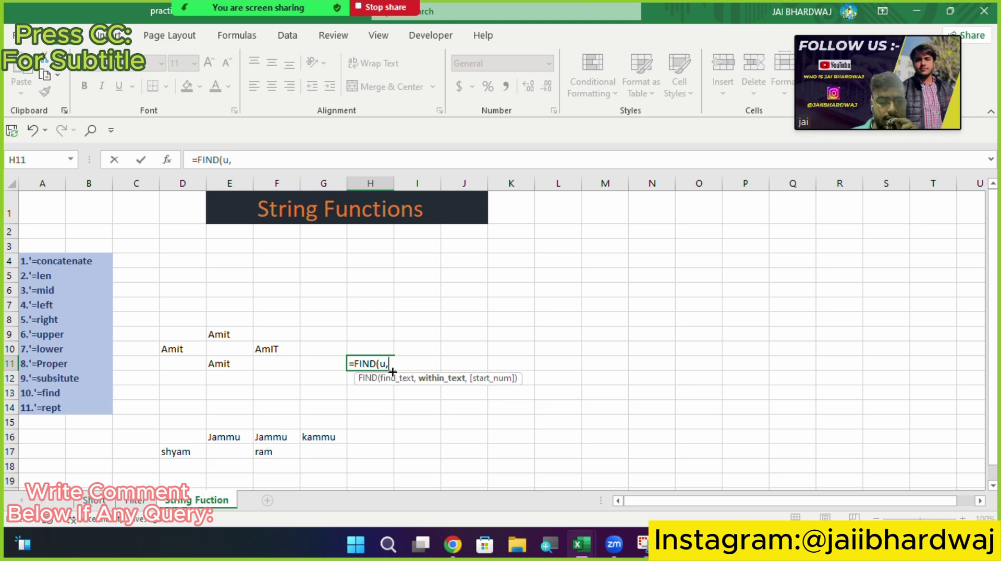
pyautogui.click(234, 441)
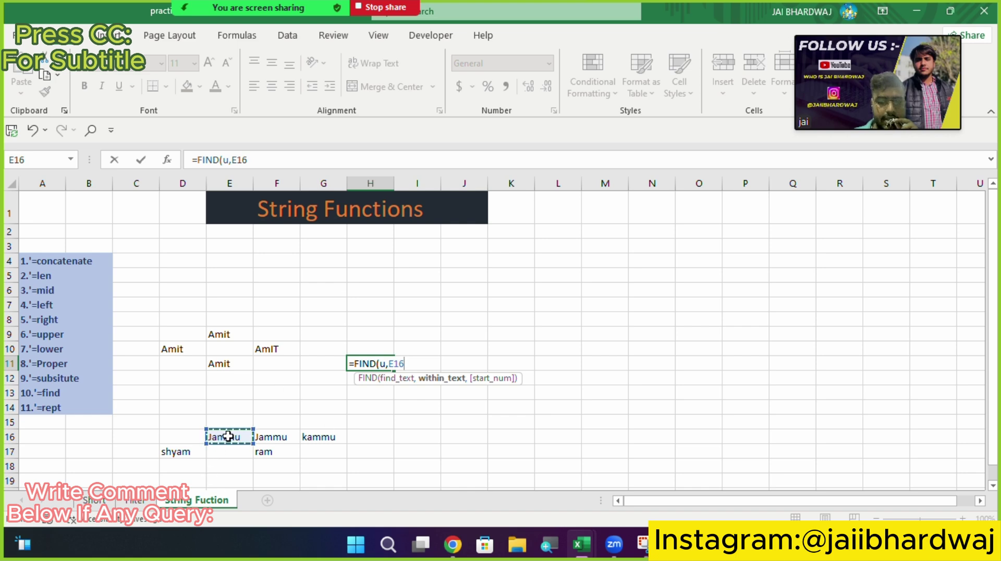
pyautogui.write(')')
pyautogui.press('Return')
# Step: Correct the FIND formula in cell H11 to =FIND("u",E16) by enclosing the letter u in quotation marks
pyautogui.click(367, 363)
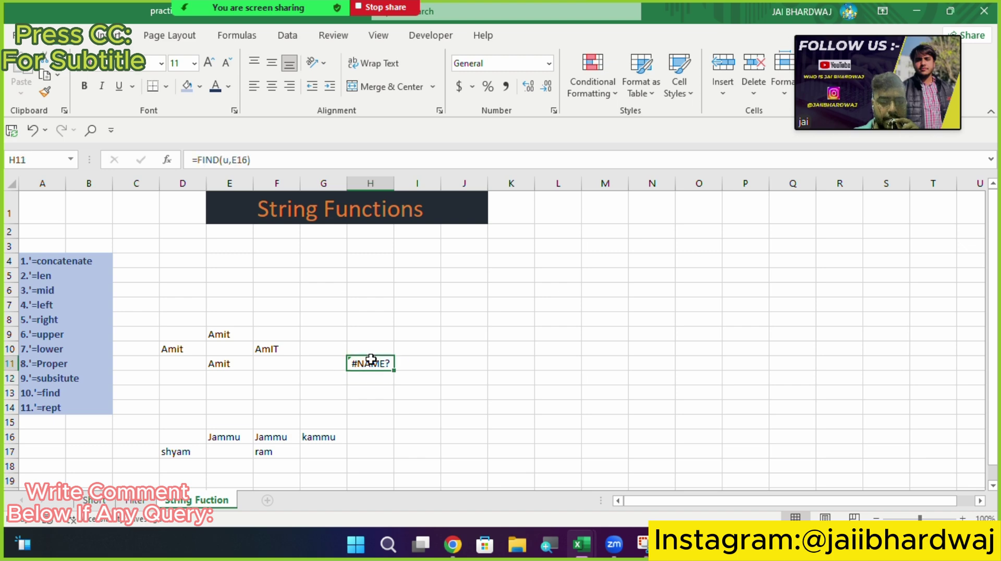
pyautogui.doubleClick(384, 363)
pyautogui.write('"')
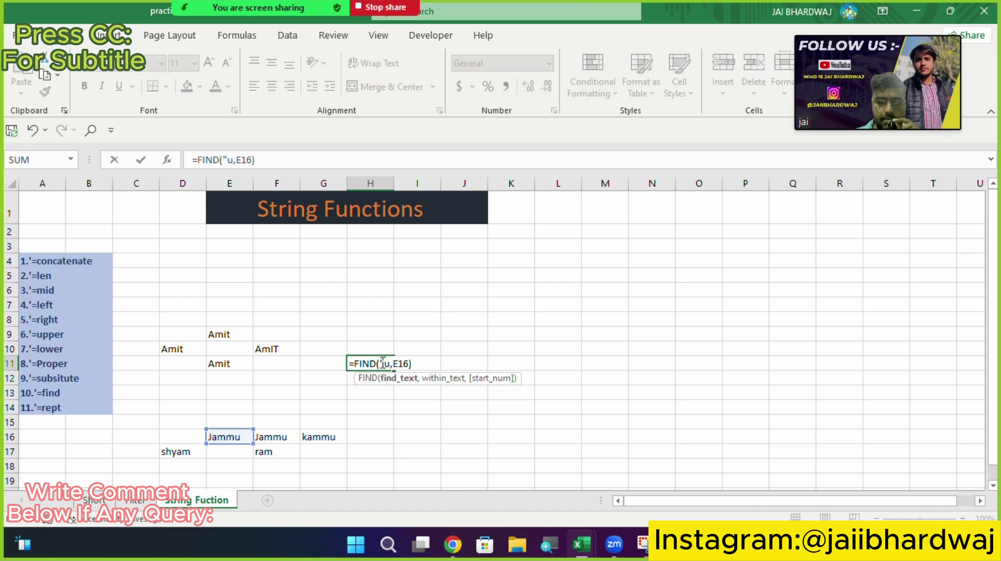
pyautogui.press('Right')
pyautogui.write('"')
pyautogui.press('Return')
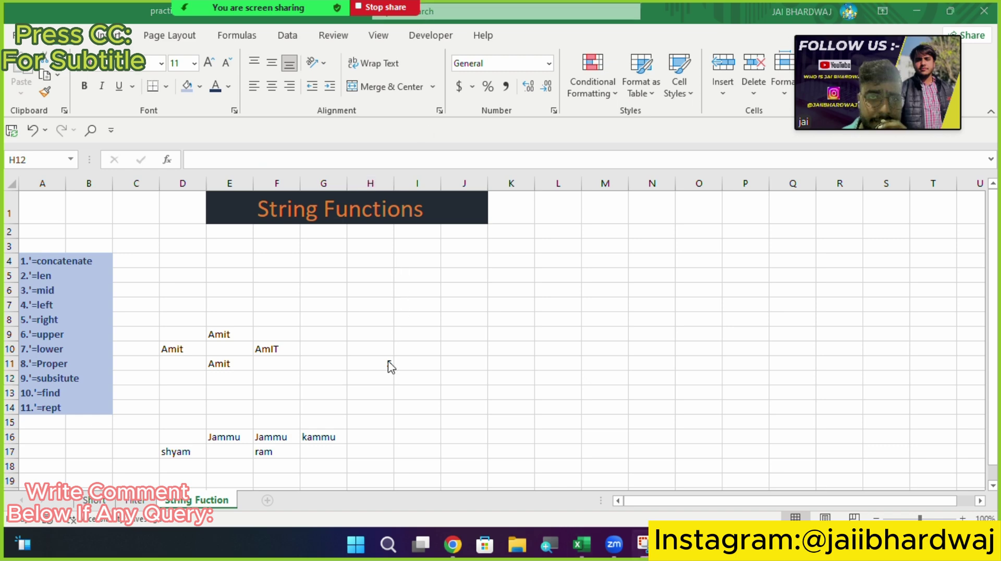
pyautogui.press('F2')
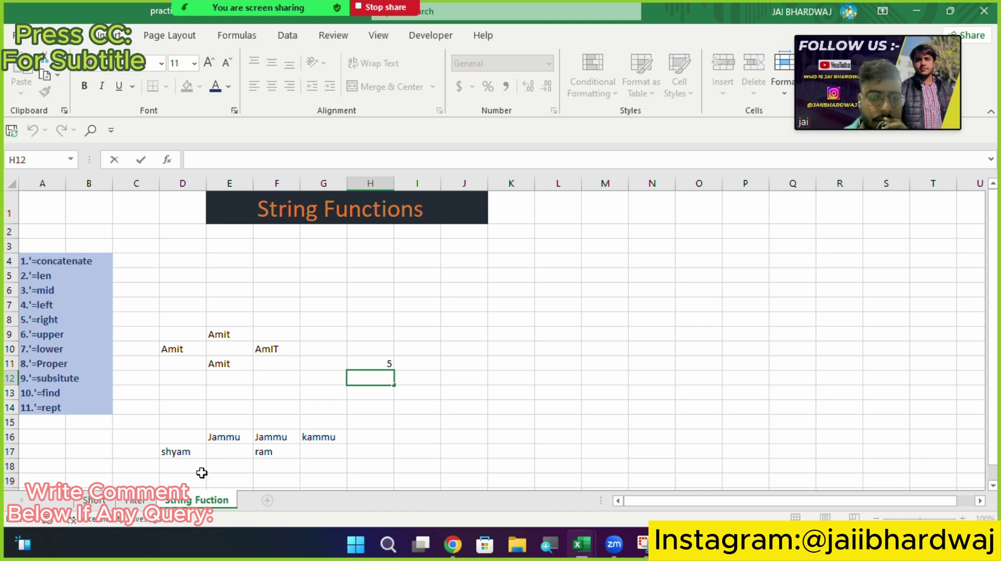
# Step: Change the search text of the FIND formula in cell H11 to "m", giving =FIND("m",E16)
pyautogui.doubleClick(381, 365)
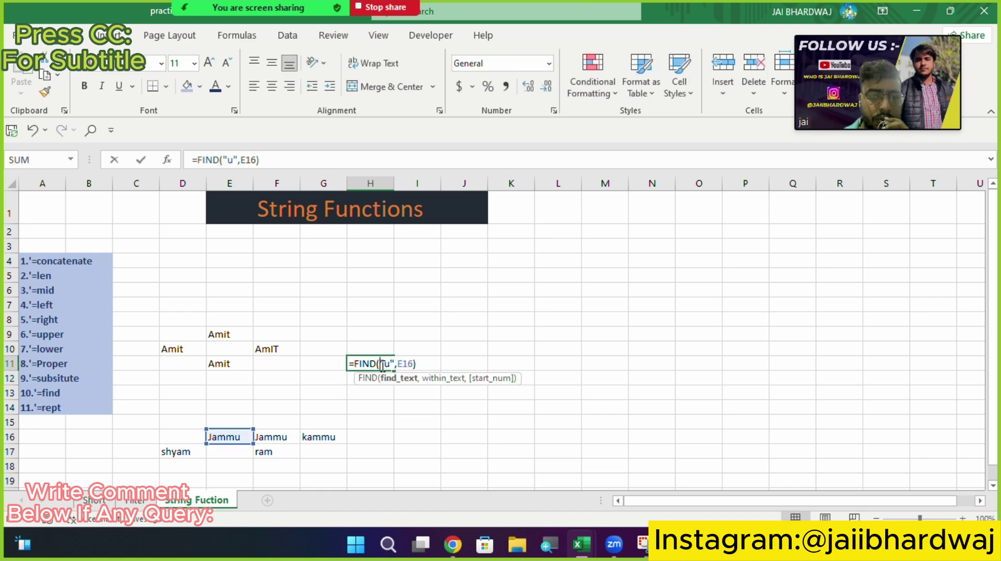
pyautogui.click(417, 366)
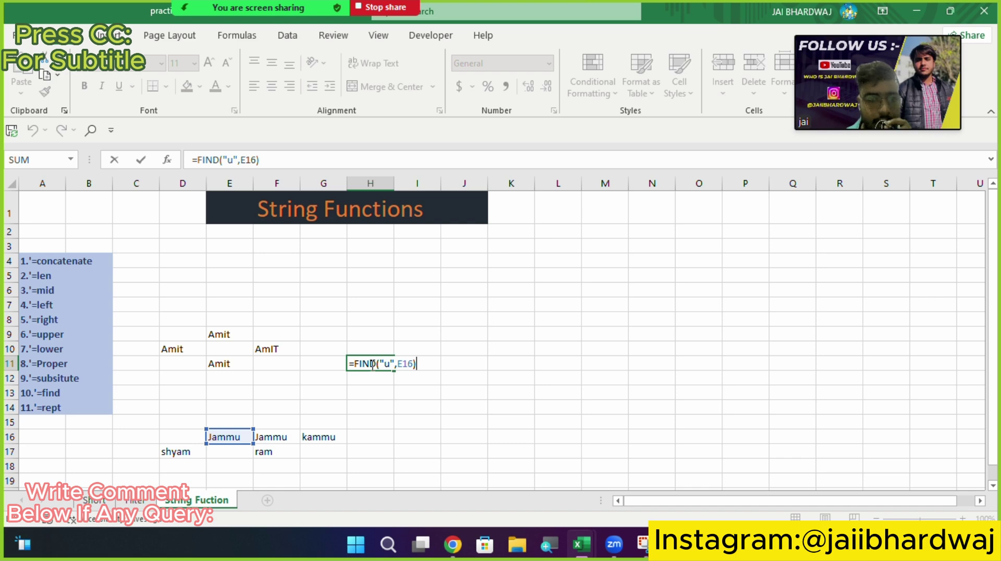
pyautogui.click(391, 364)
pyautogui.press('BackSpace')
pyautogui.write('m')
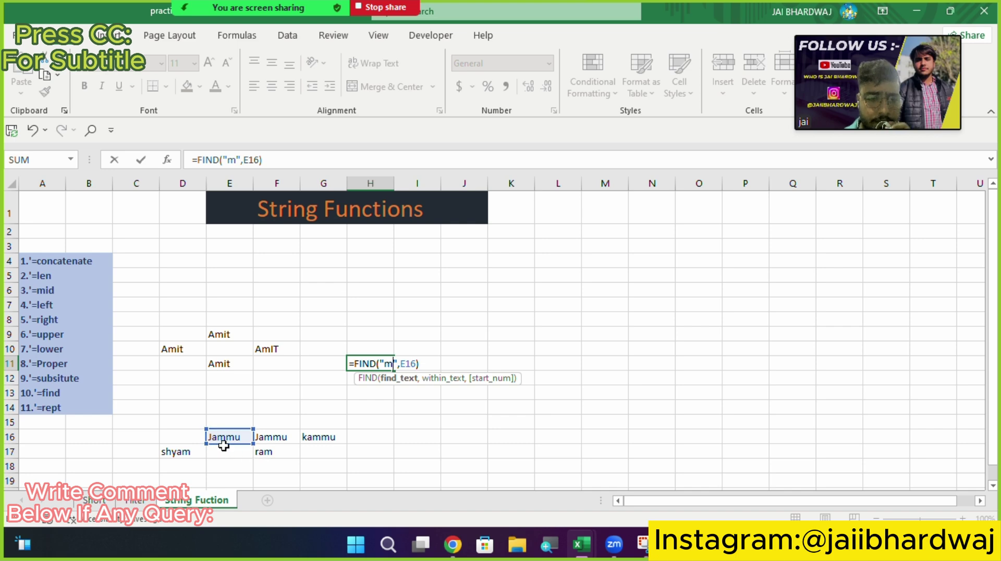
pyautogui.press('Return')
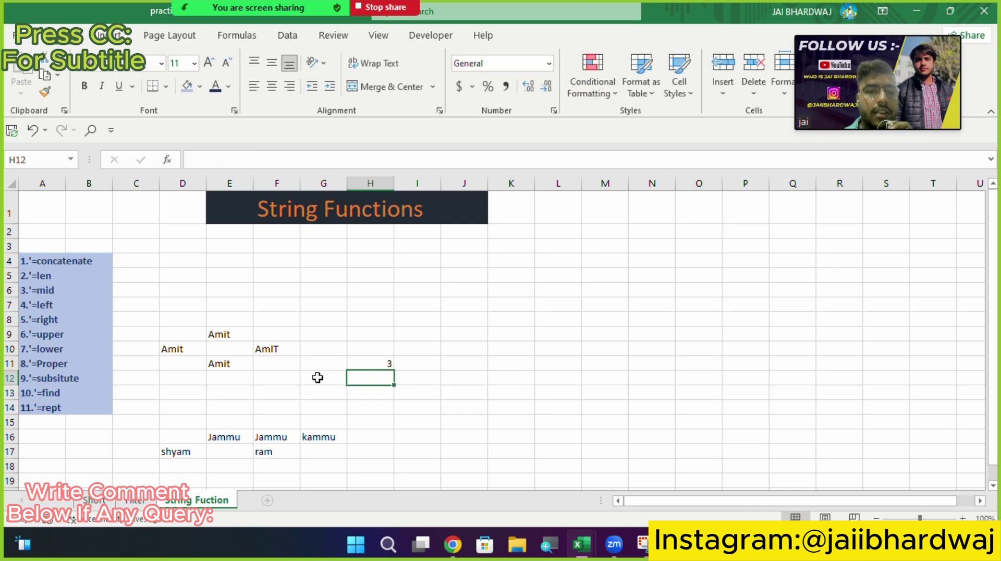
pyautogui.doubleClick(370, 366)
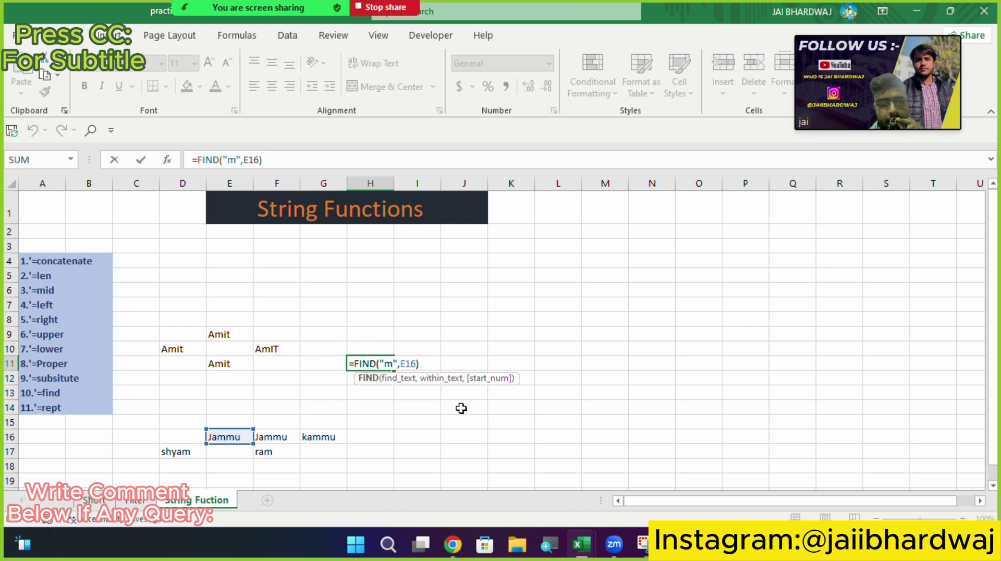
pyautogui.click(279, 406)
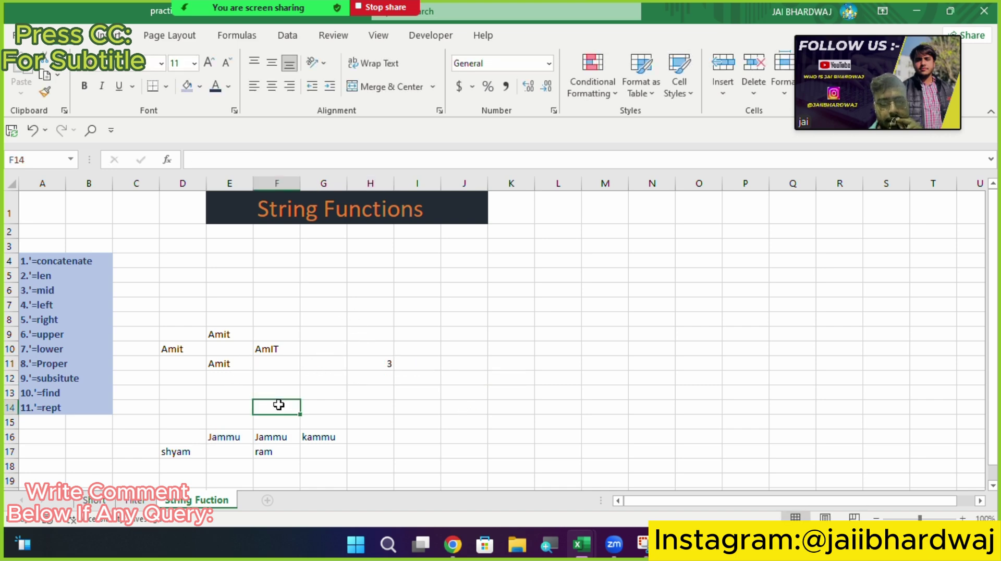
pyautogui.write('jammu')
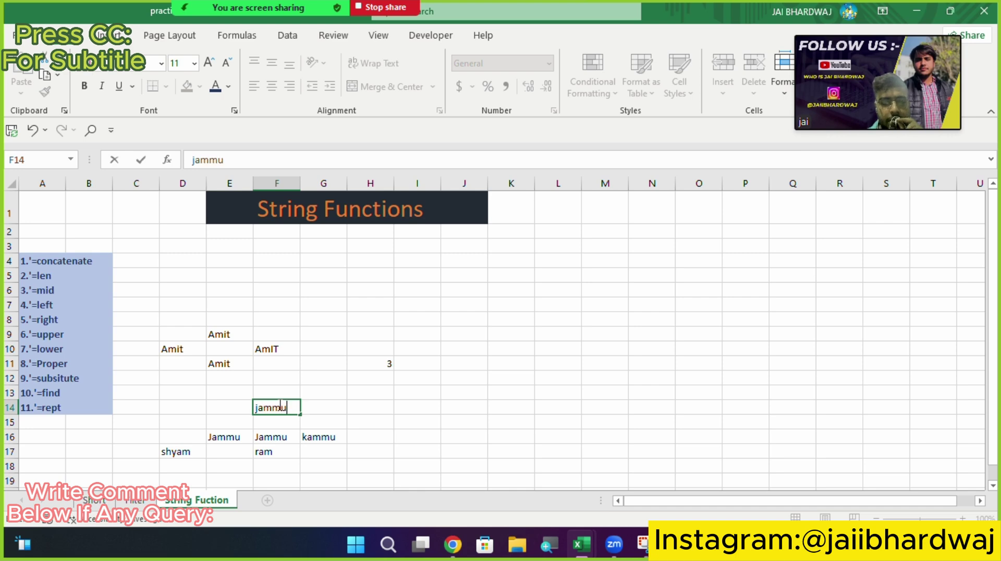
pyautogui.moveTo(270, 407); pyautogui.dragTo(263, 407)
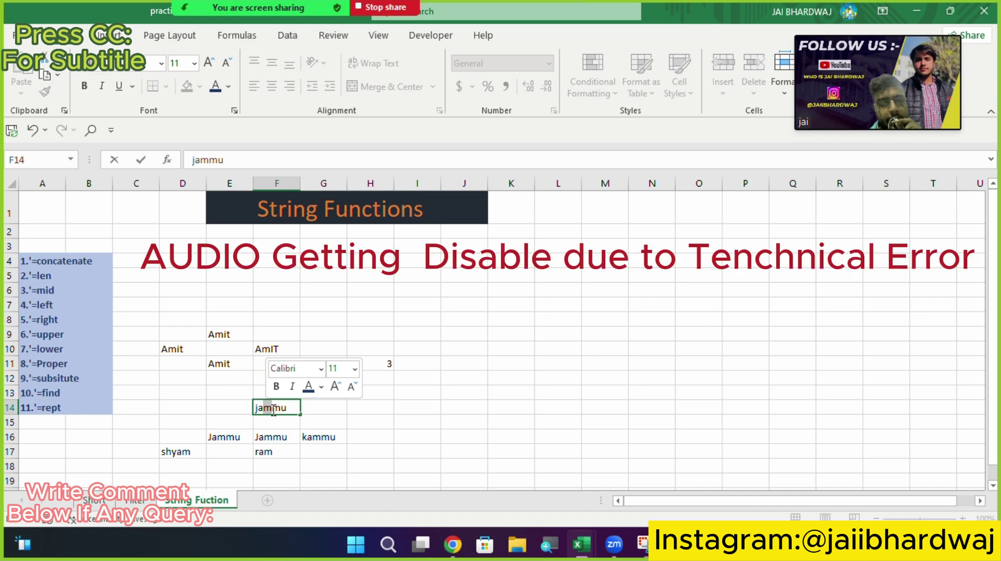
pyautogui.moveTo(290, 409); pyautogui.dragTo(139, 407)
pyautogui.press('BackSpace')
# Step: Enter =REPT(F16,5) in cell H15 to repeat the text of F16 five times
pyautogui.click(386, 421)
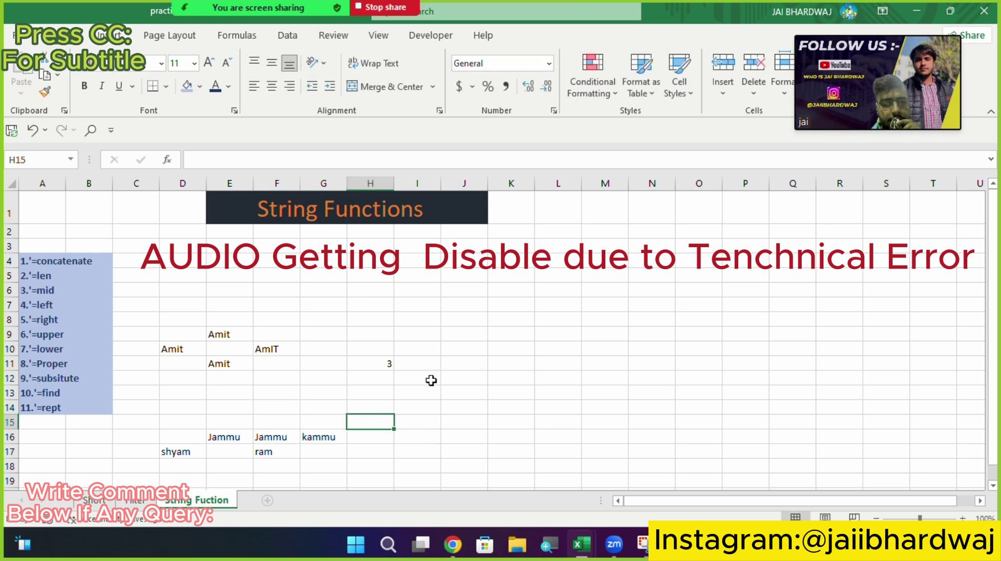
pyautogui.write('=re')
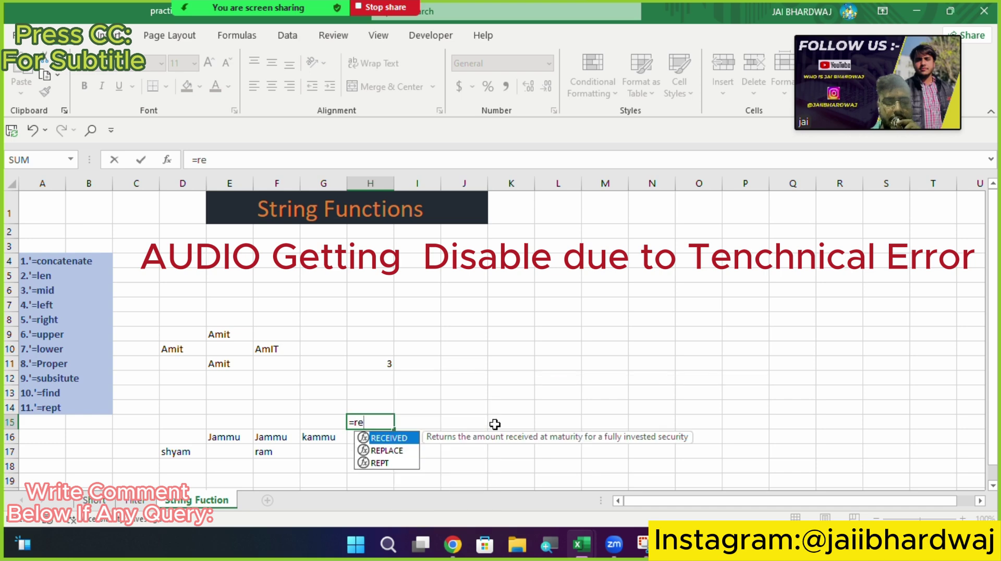
pyautogui.write('pt')
pyautogui.press('Tab')
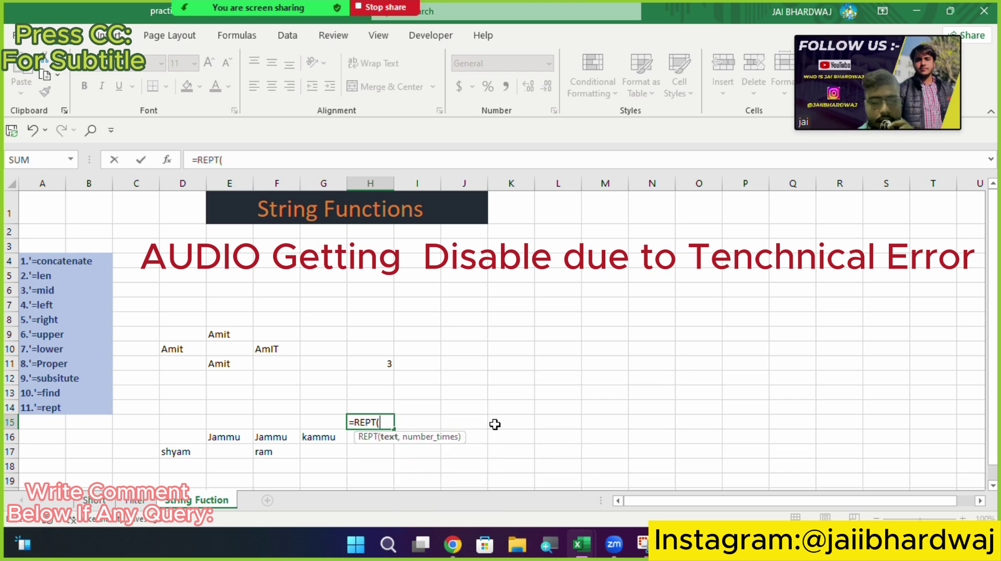
pyautogui.click(283, 441)
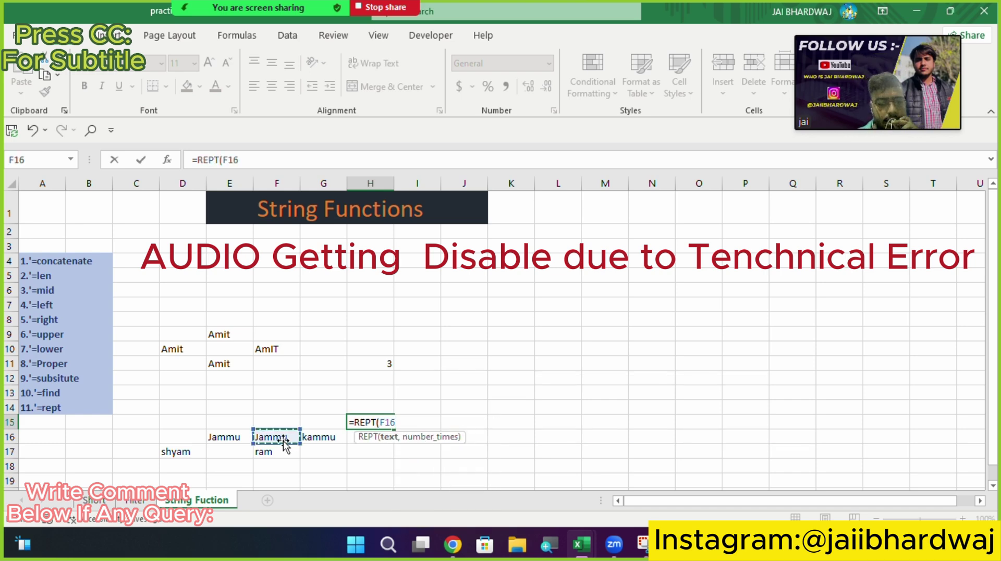
pyautogui.write(',')
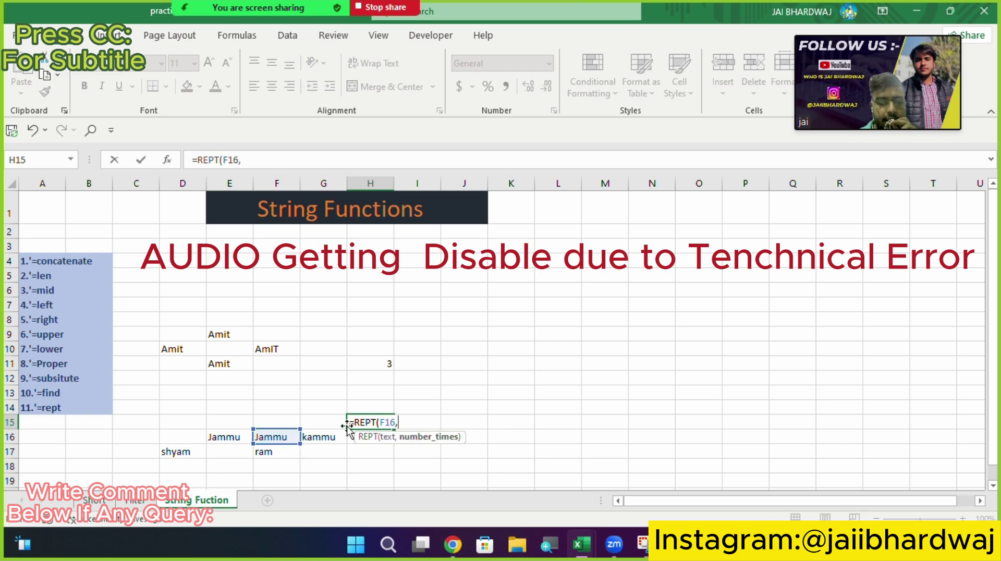
pyautogui.write('5')
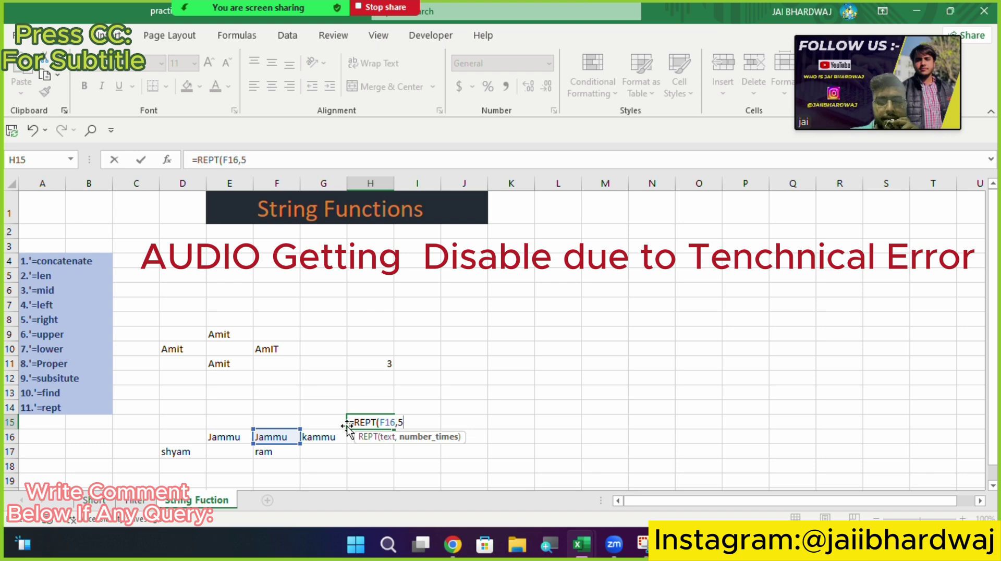
pyautogui.write(')')
pyautogui.press('Return')
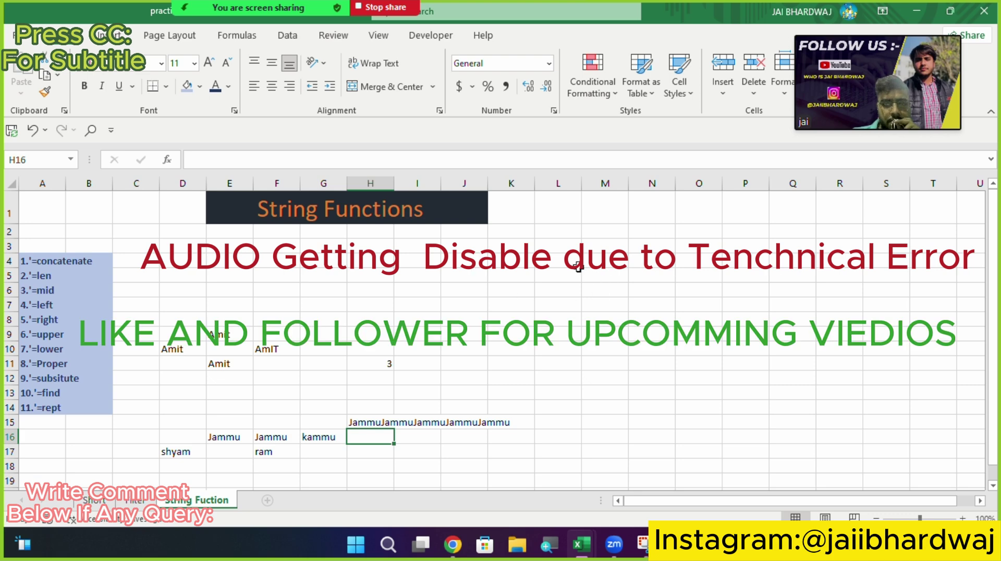
pyautogui.moveTo(578, 267); pyautogui.dragTo(817, 335)
pyautogui.moveTo(817, 339); pyautogui.dragTo(715, 370)
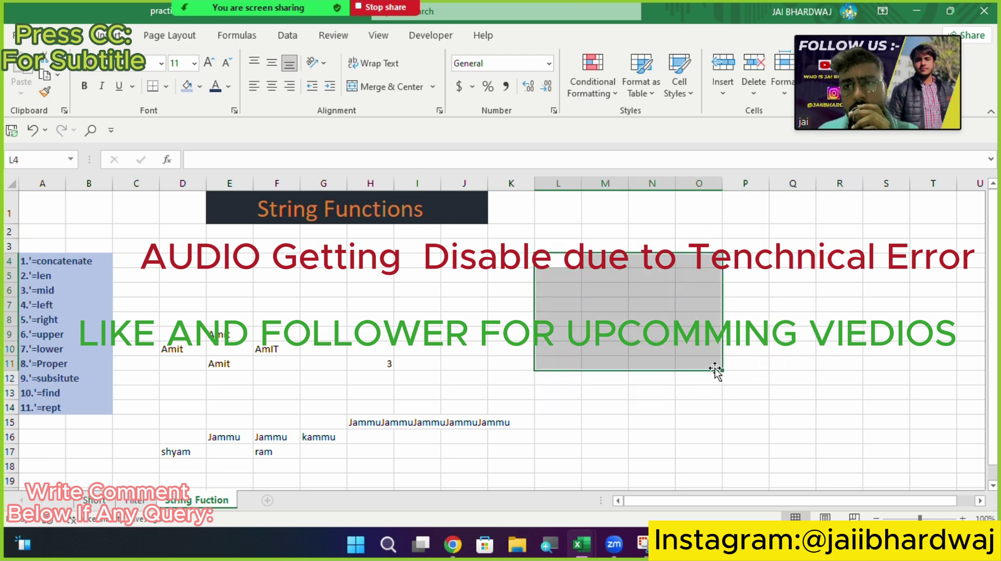
pyautogui.moveTo(715, 370)
pyautogui.mouseDown()
pyautogui.moveTo(832, 308)
pyautogui.moveTo(860, 306)
pyautogui.mouseUp()
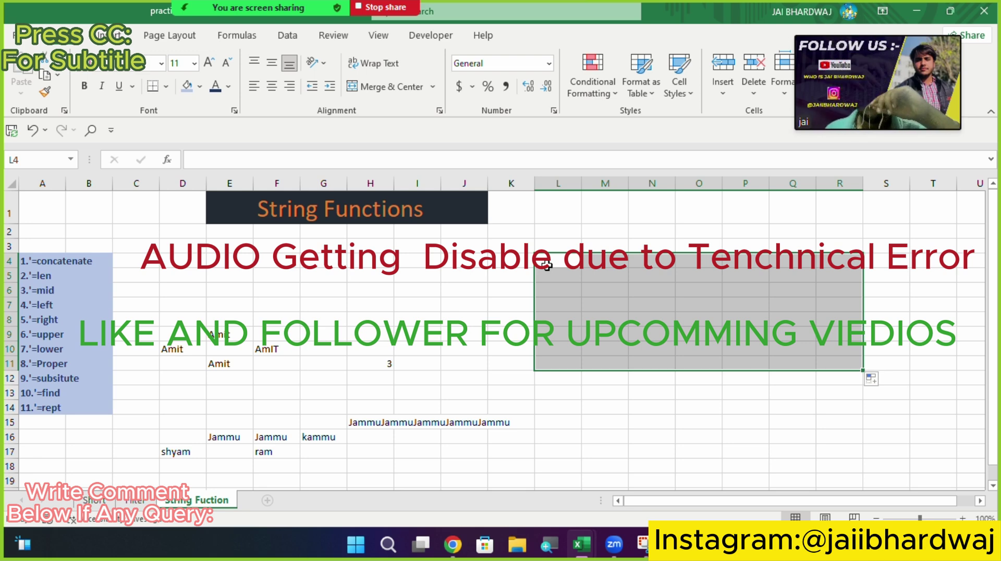
pyautogui.moveTo(518, 264); pyautogui.dragTo(733, 317)
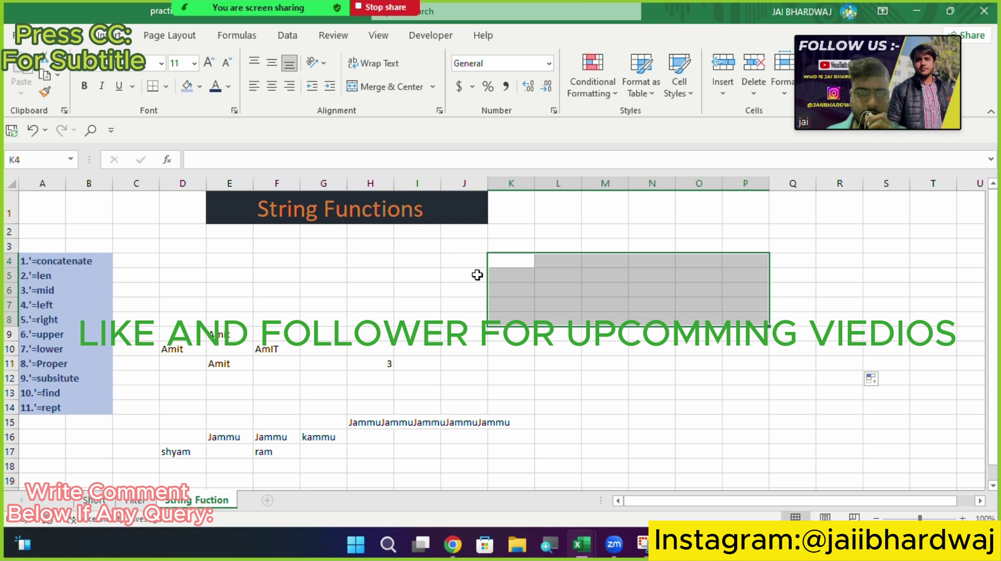
pyautogui.moveTo(476, 275); pyautogui.dragTo(664, 297)
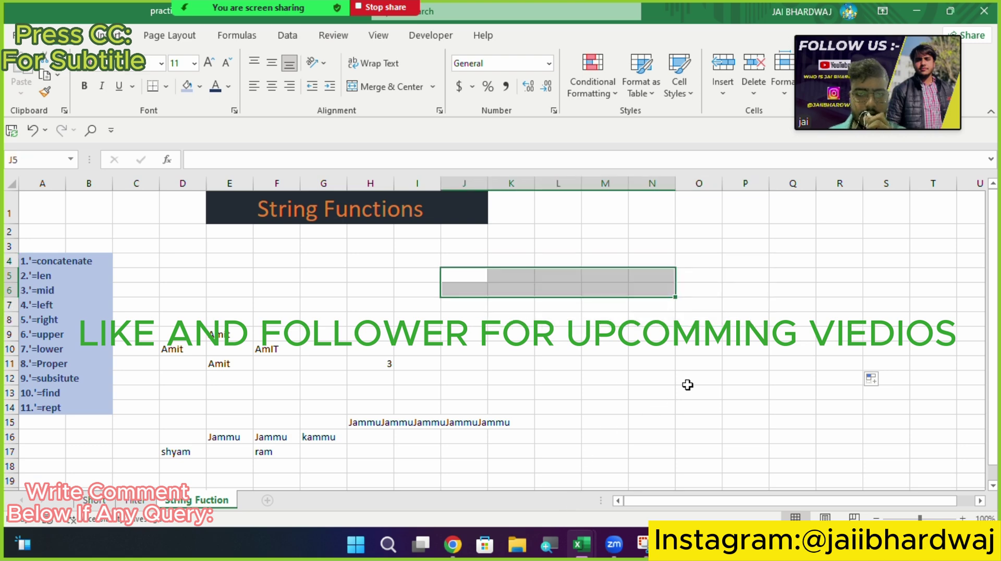
pyautogui.click(451, 26)
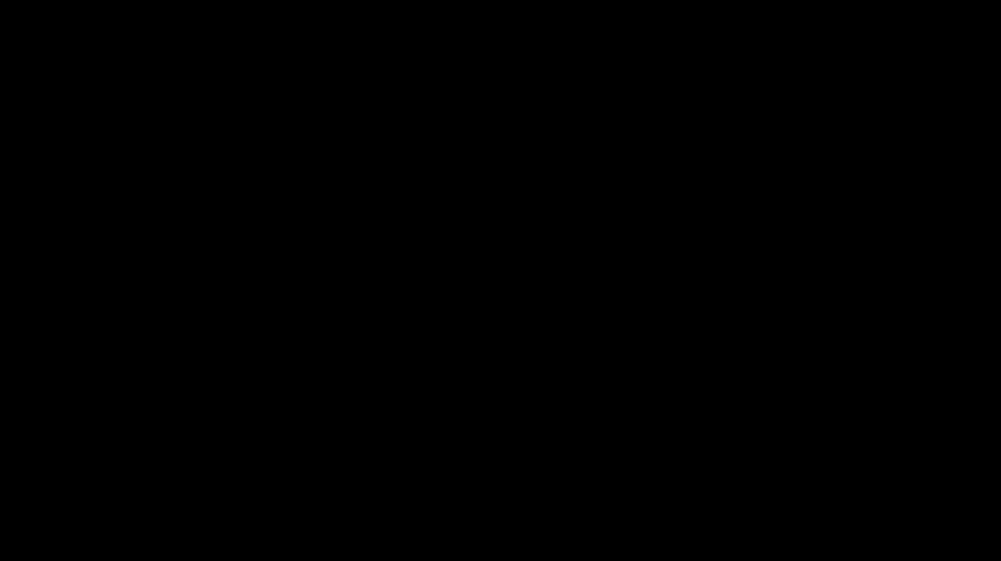